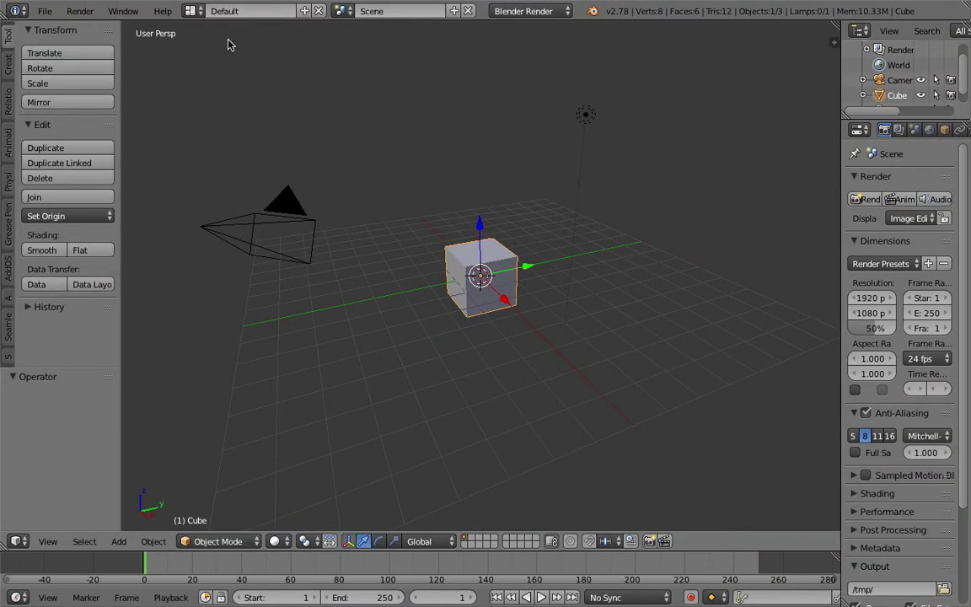
- Delete every default object from the scene, including the cube, the camera and the lamp
key(a)
key(a)
key(x)
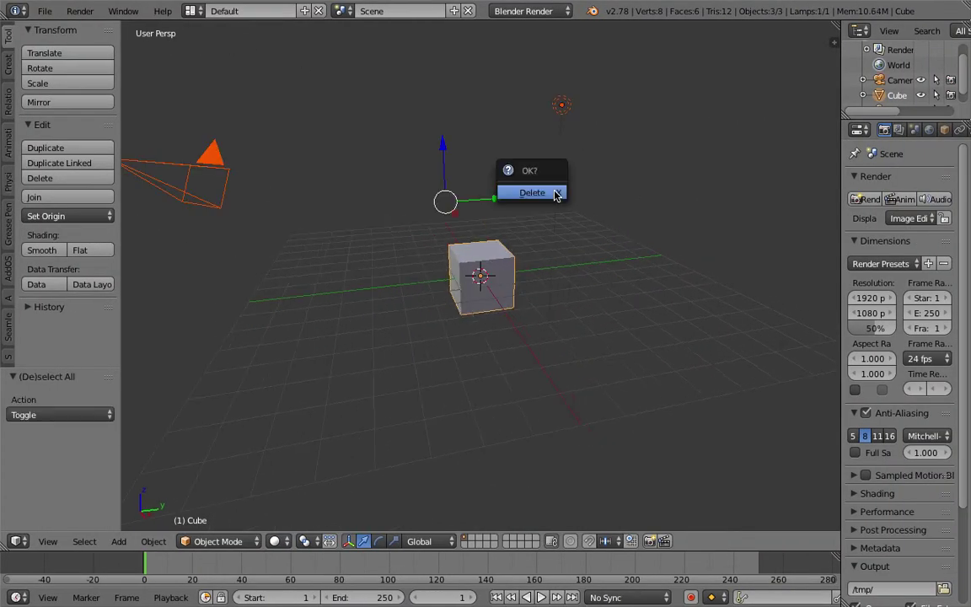
click(552, 190)
- Switch to the Compositing screen layout and create a new Sverchok node tree in the node editor
click(193, 11)
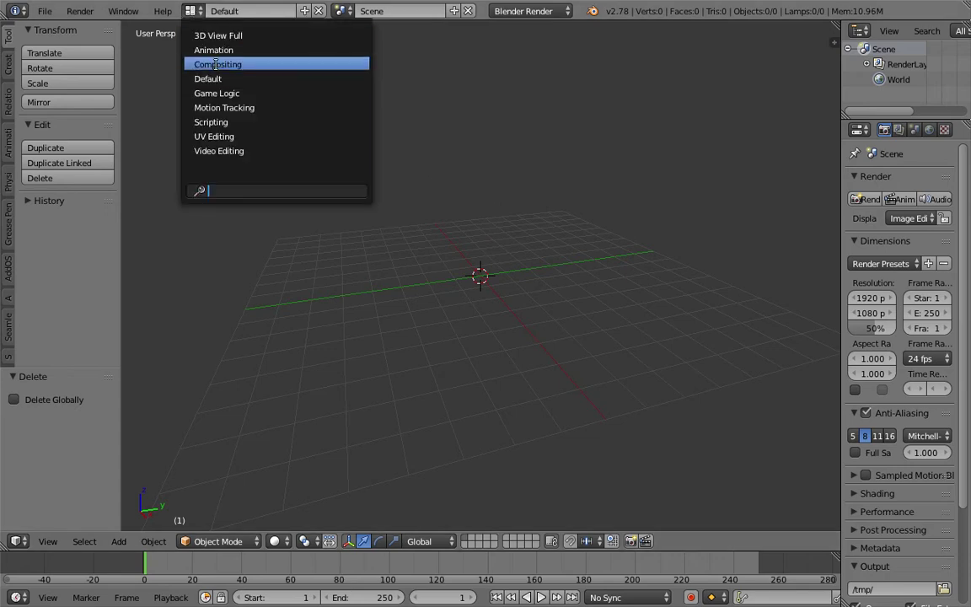
click(196, 64)
click(178, 354)
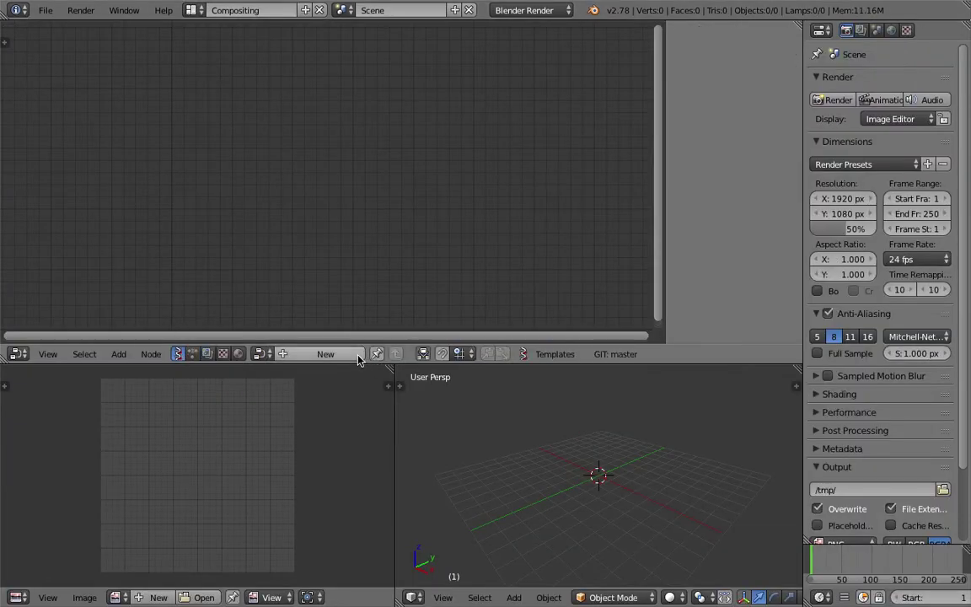
click(359, 355)
- Search the available nodes for the ParticlesMK2 node and add it to the node tree
key(shift+a)
click(349, 152)
text(partic)
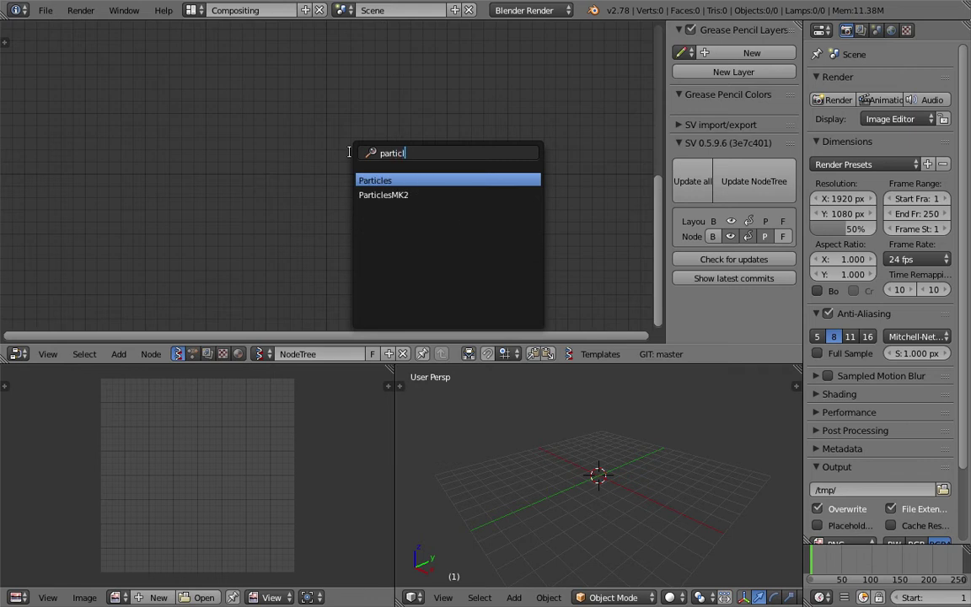
key(Down)
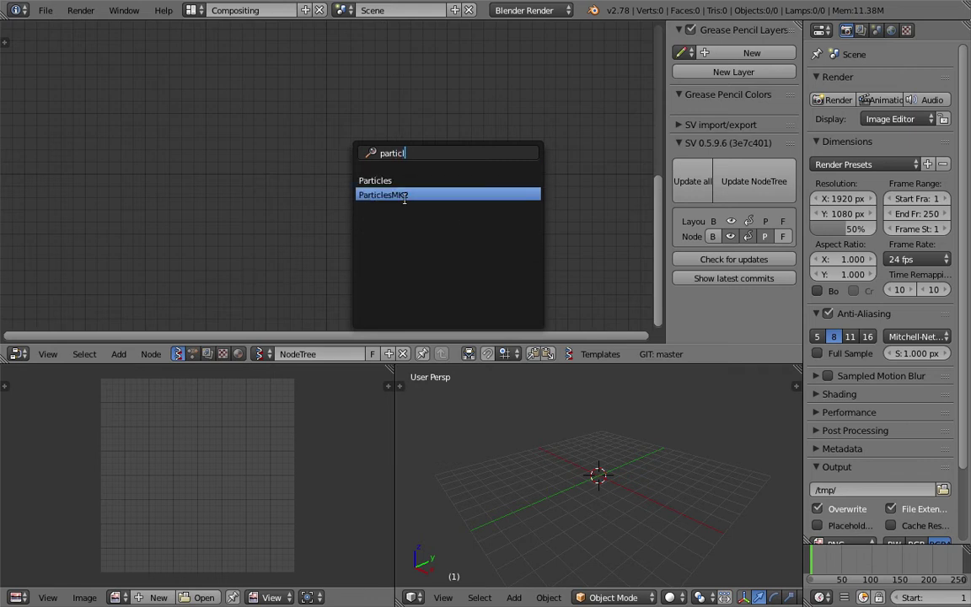
click(390, 196)
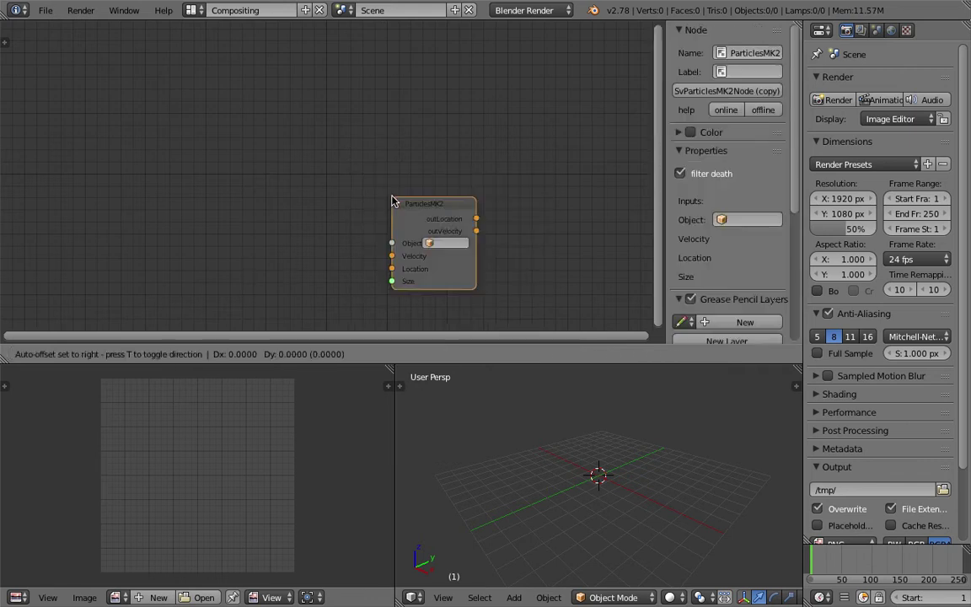
- Place the ParticlesMK2 node and add the older Particles node beside it for comparison
key(shift+a)
click(265, 145)
text(p)
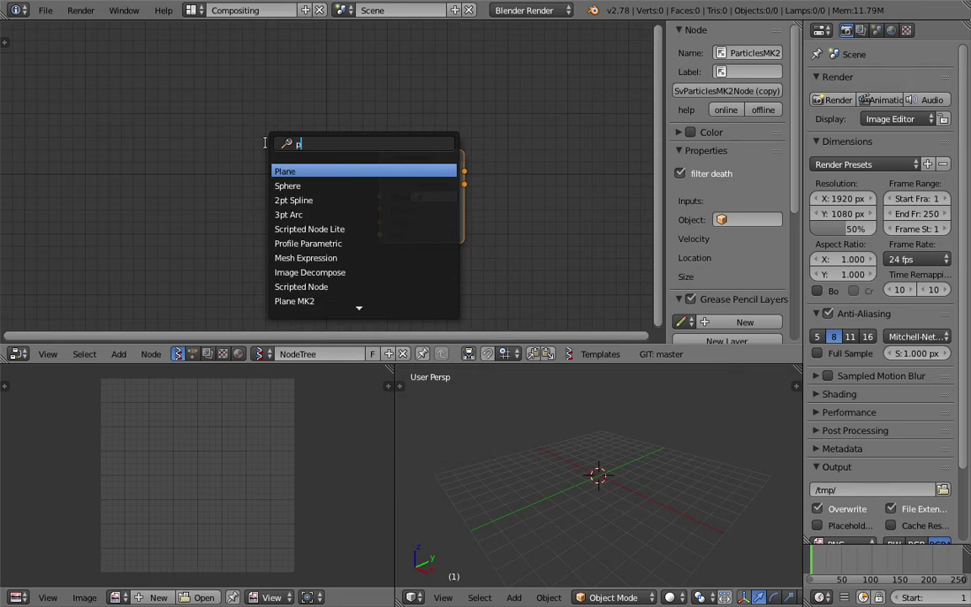
text(artoi)
key(BackSpace)
text(ic)
key(Return)
click(203, 153)
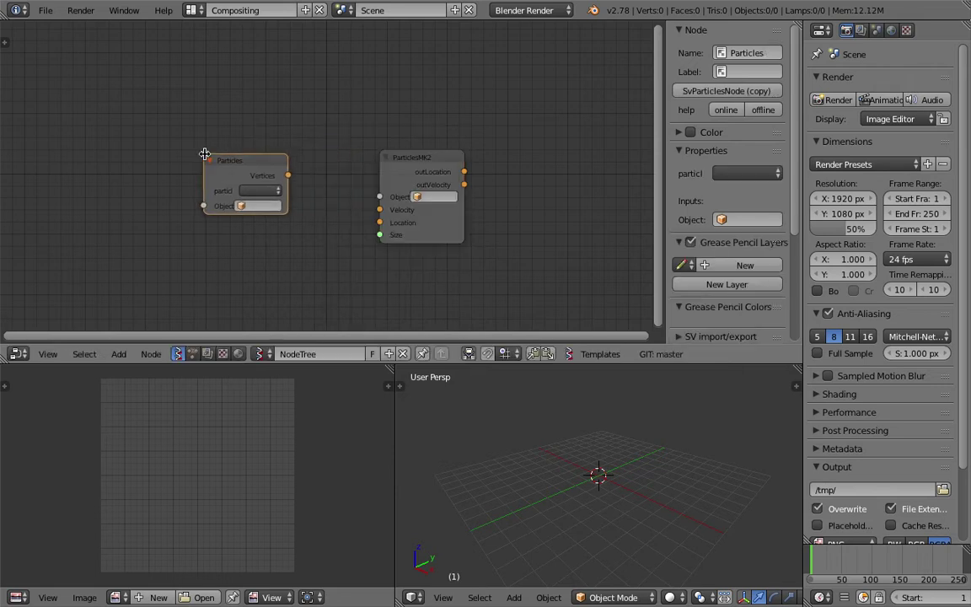
- Hide the node editor's properties sidebar to give the two particle nodes more room
scroll(219, 161, up, 4)
middle_drag(236, 169, 220, 162)
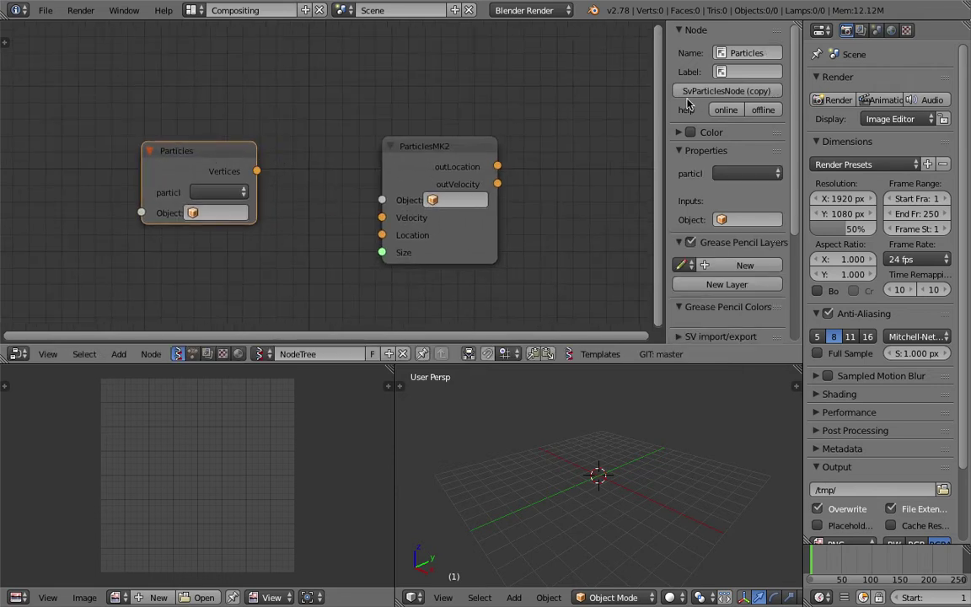
key(n)
middle_drag(529, 163, 509, 147)
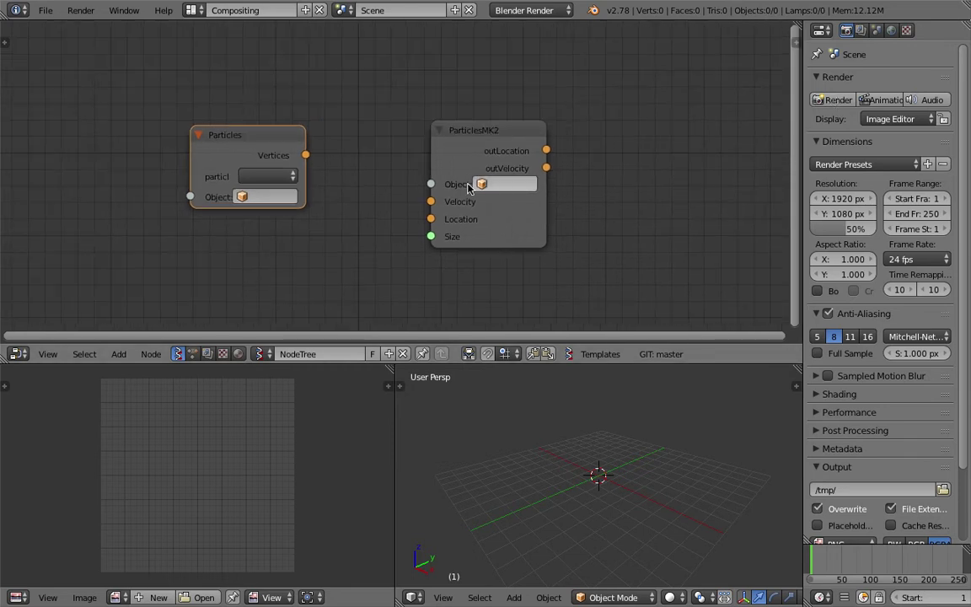
- Widen the ParticlesMK2 node so that its socket names and object field have more space
drag(545, 211, 572, 214)
scroll(553, 223, up, 4)
middle_drag(510, 245, 489, 234)
scroll(442, 218, down, 2)
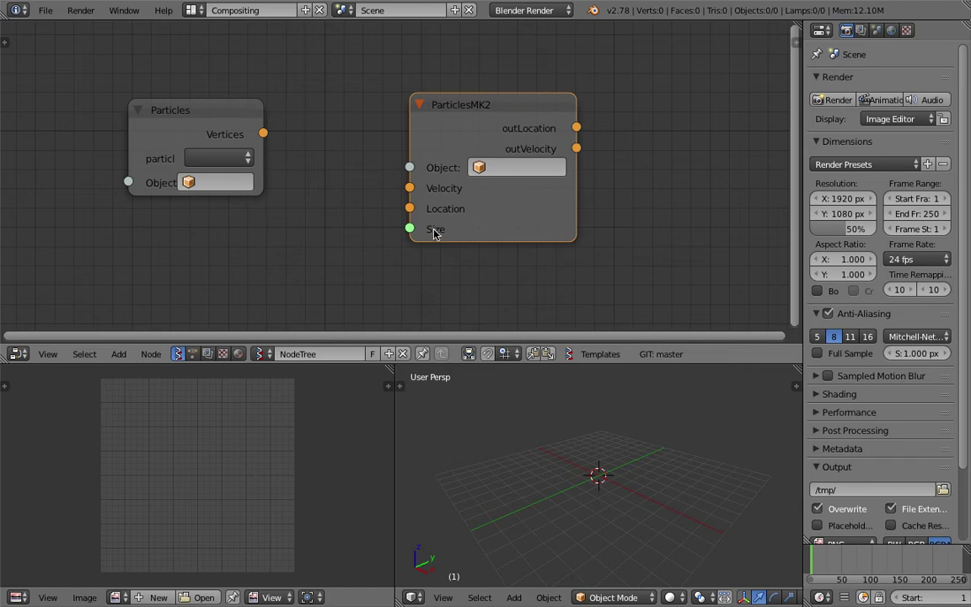
scroll(389, 210, up, 1)
- Delete the old Particles node, keeping only the ParticlesMK2 node in the tree
mouse_move(188, 120)
mouse_down()
mouse_move(164, 127)
mouse_move(172, 131)
mouse_up()
middle_drag(173, 131, 224, 125)
scroll(216, 126, down, 2)
drag(231, 125, 190, 116)
scroll(194, 119, up, 2)
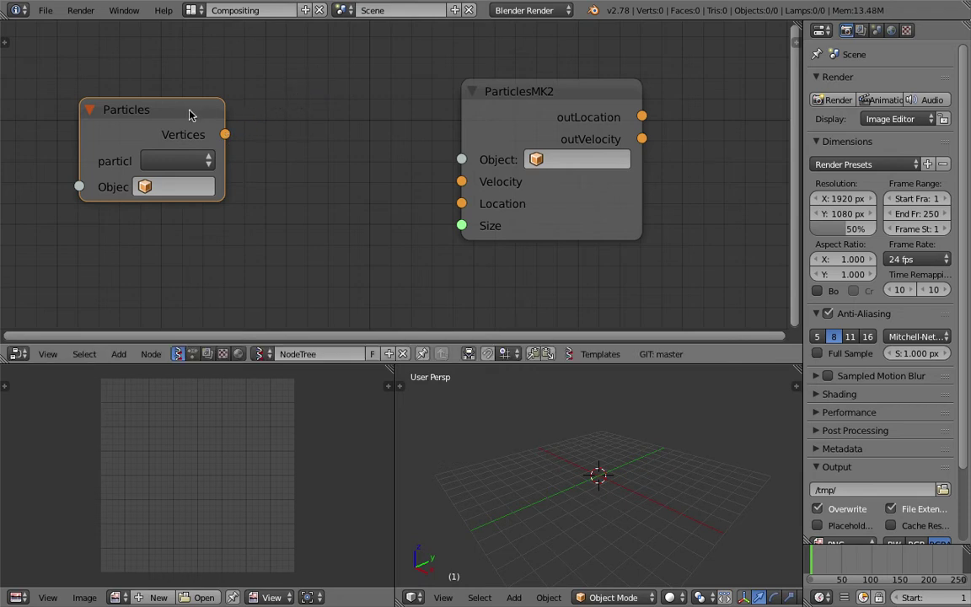
key(x)
middle_drag(579, 115, 401, 124)
mouse_move(370, 101)
mouse_down()
mouse_move(392, 99)
mouse_move(368, 95)
mouse_up()
drag(283, 184, 101, 97)
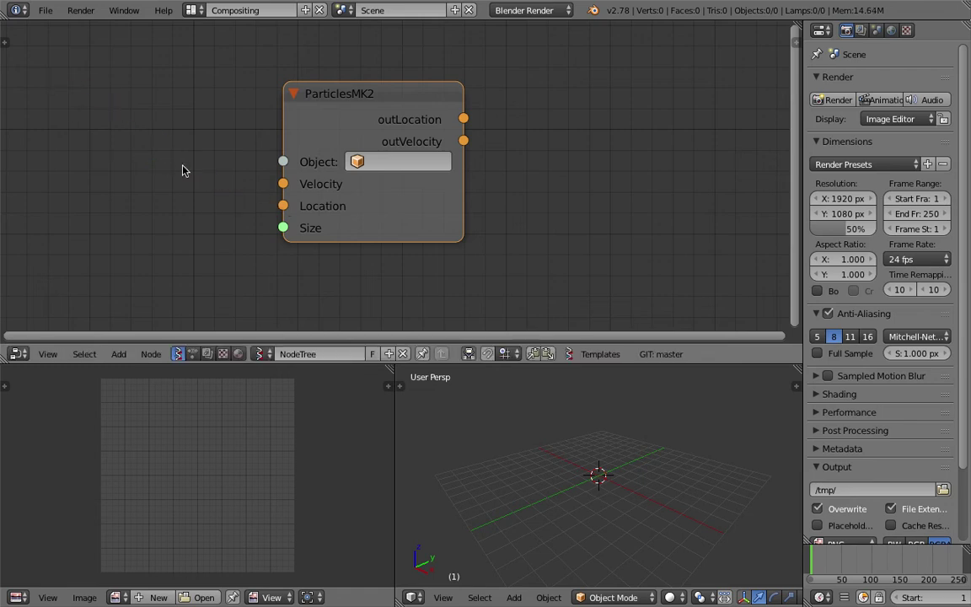
drag(282, 227, 338, 195)
scroll(337, 196, down, 2)
middle_drag(433, 187, 409, 177)
- Merge the image editor area into the 3D view so the view spans the full width below the nodes
drag(391, 370, 272, 376)
middle_drag(508, 418, 471, 425)
scroll(471, 425, down, 3)
mouse_move(486, 122)
middle_down()
mouse_move(472, 126)
mouse_move(490, 134)
middle_up()
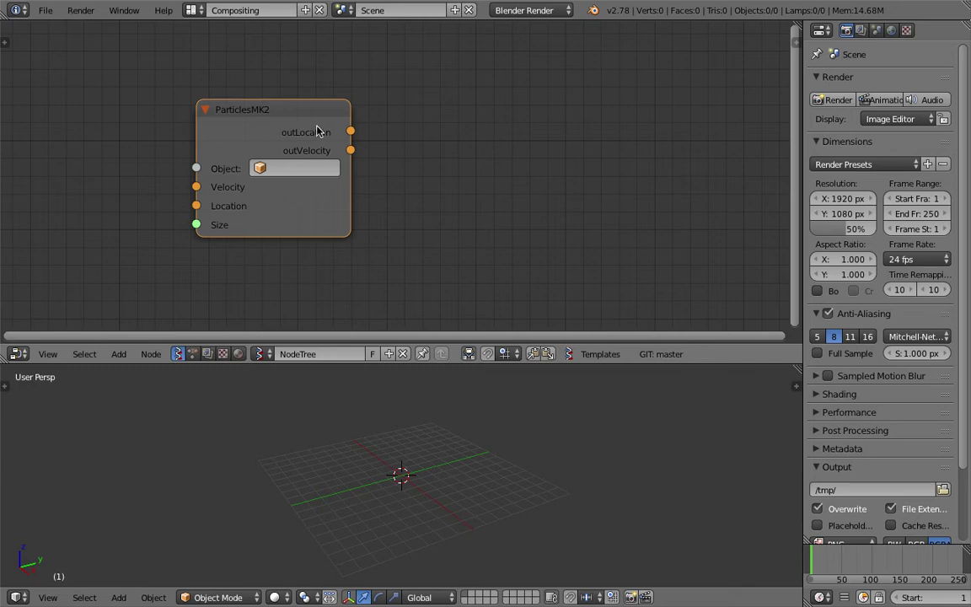
- Reposition the ParticlesMK2 node slightly within the node editor
middle_drag(400, 107, 389, 105)
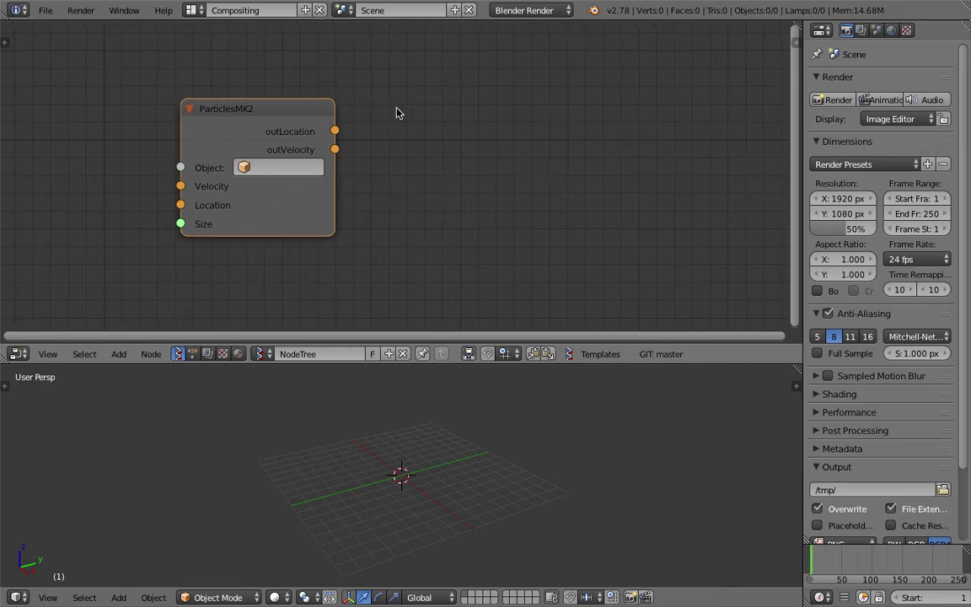
middle_drag(450, 132, 455, 127)
drag(299, 111, 341, 95)
middle_drag(477, 153, 451, 159)
middle_drag(483, 215, 452, 216)
middle_drag(493, 482, 476, 488)
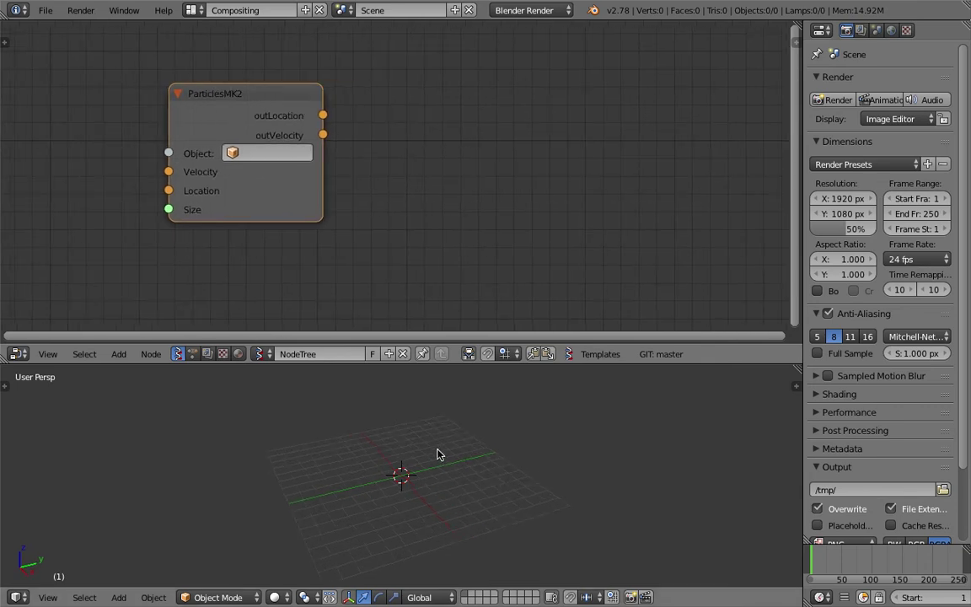
- Save the project to the Desktop as particle_update_001.blend
key(ctrl+s)
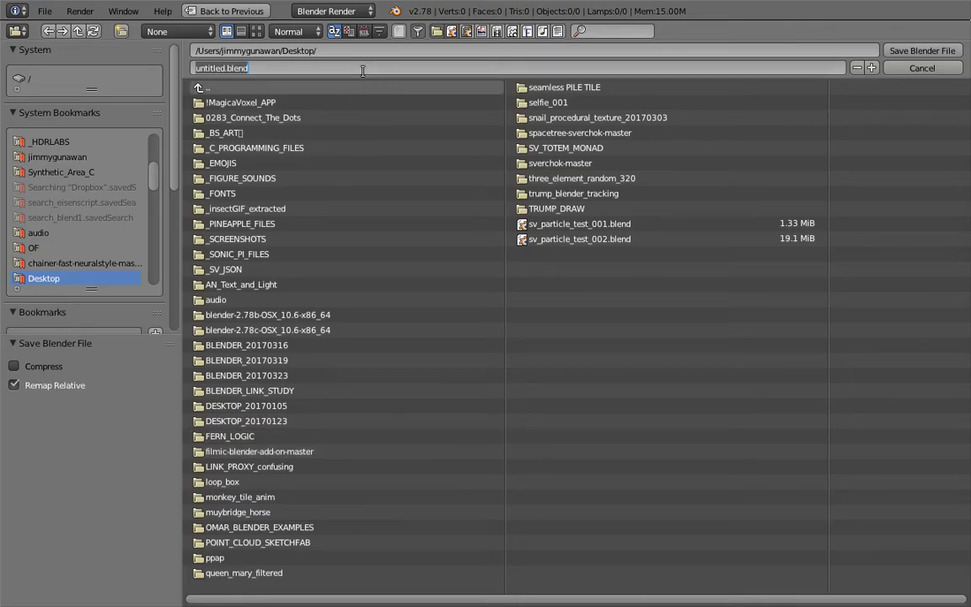
text(particle)
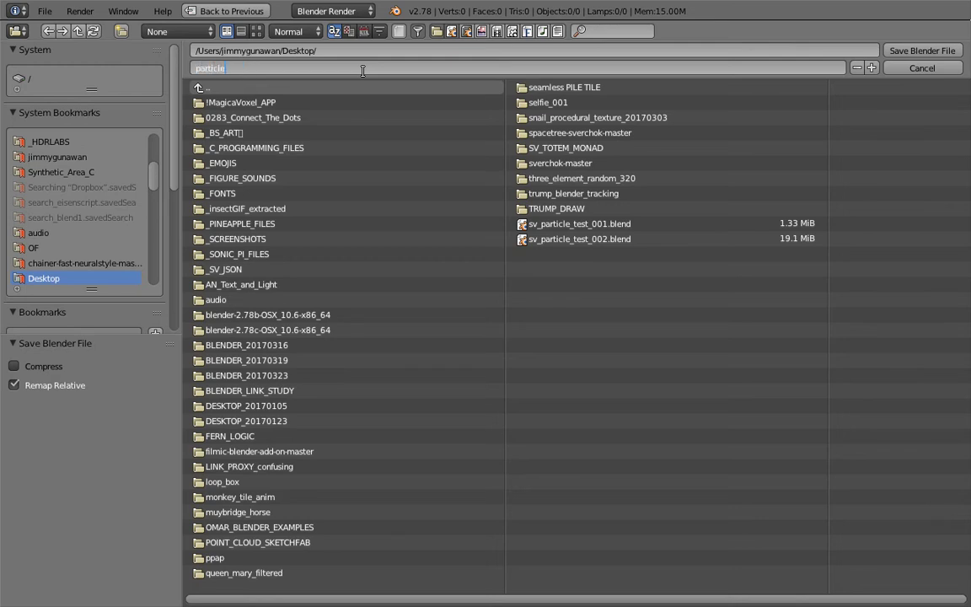
text(_update_001)
key(Return)
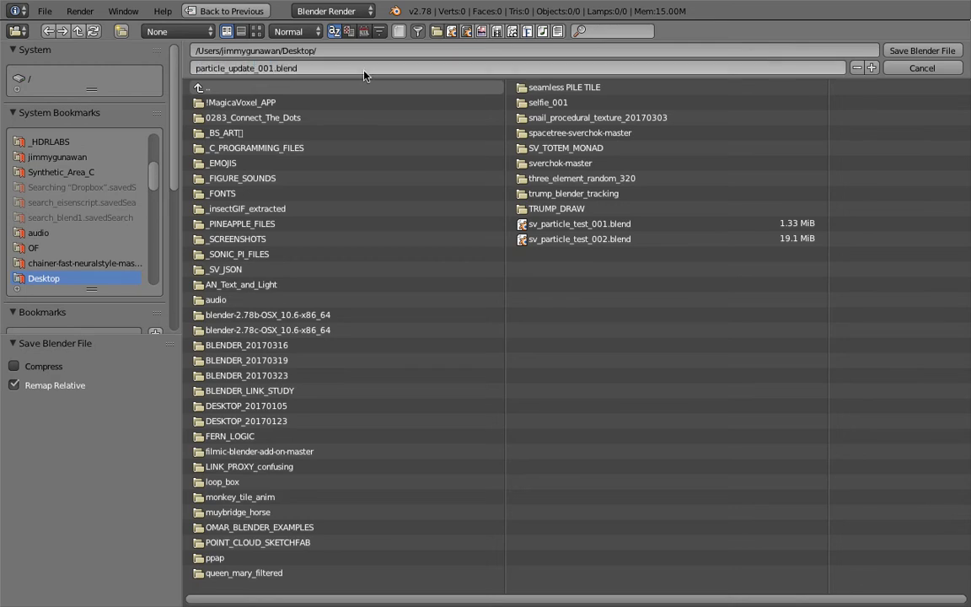
click(900, 53)
- Add a plane mesh at the centre of the 3D scene and scale it up
mouse_move(428, 132)
middle_down()
mouse_move(473, 132)
mouse_move(432, 121)
middle_up()
middle_drag(543, 465, 416, 468)
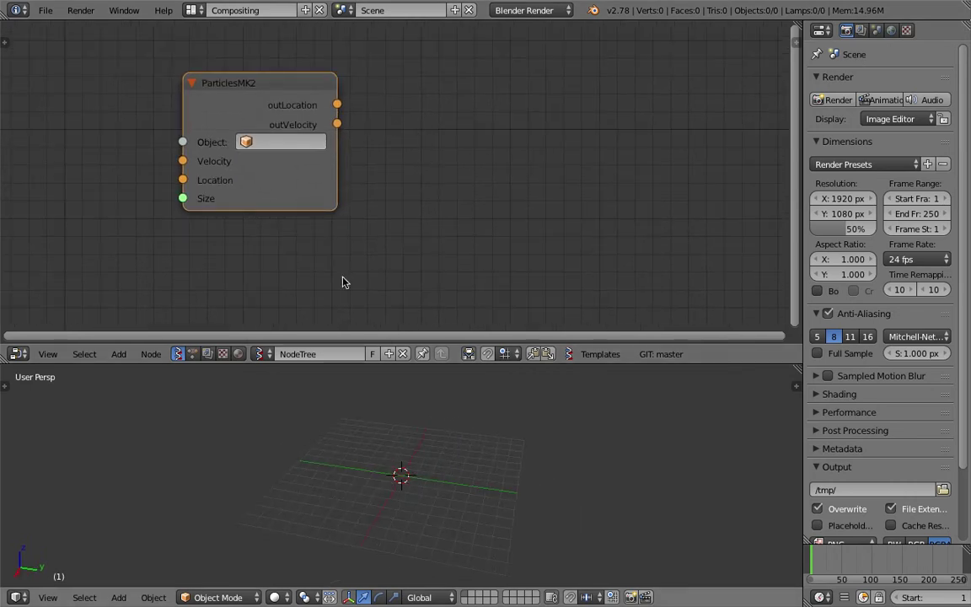
key(shift+a)
mouse_move(375, 372)
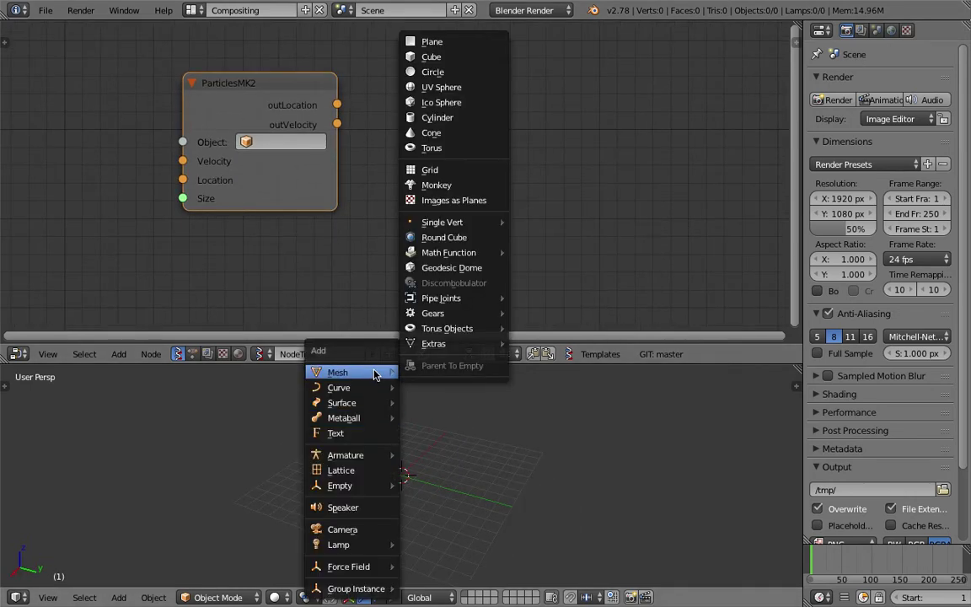
click(453, 43)
scroll(484, 430, up, 5)
shift+middle_drag(443, 458, 369, 487)
key(s)
click(640, 513)
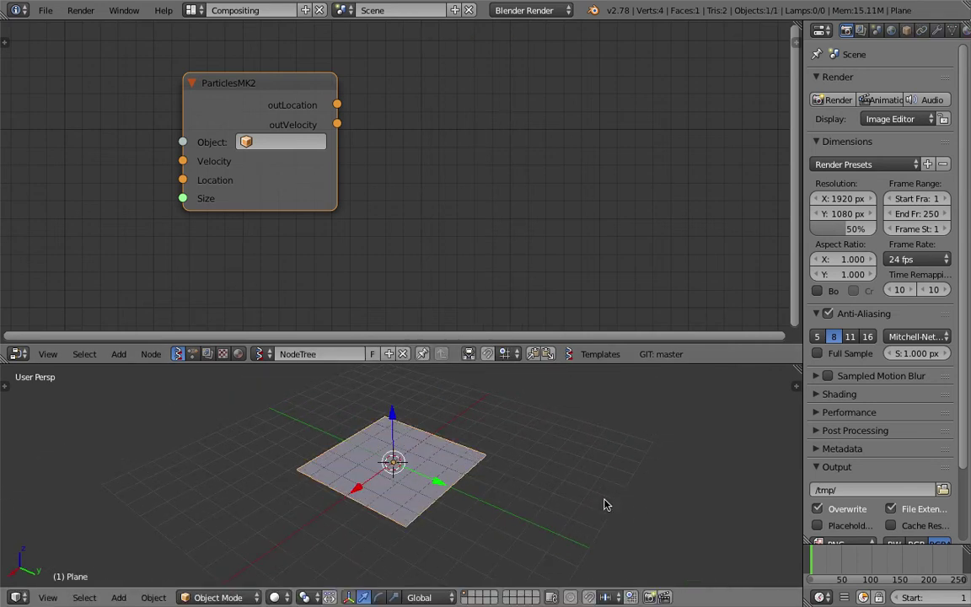
- Widen the properties editor and add a new particle system to the plane
middle_drag(638, 512, 502, 488)
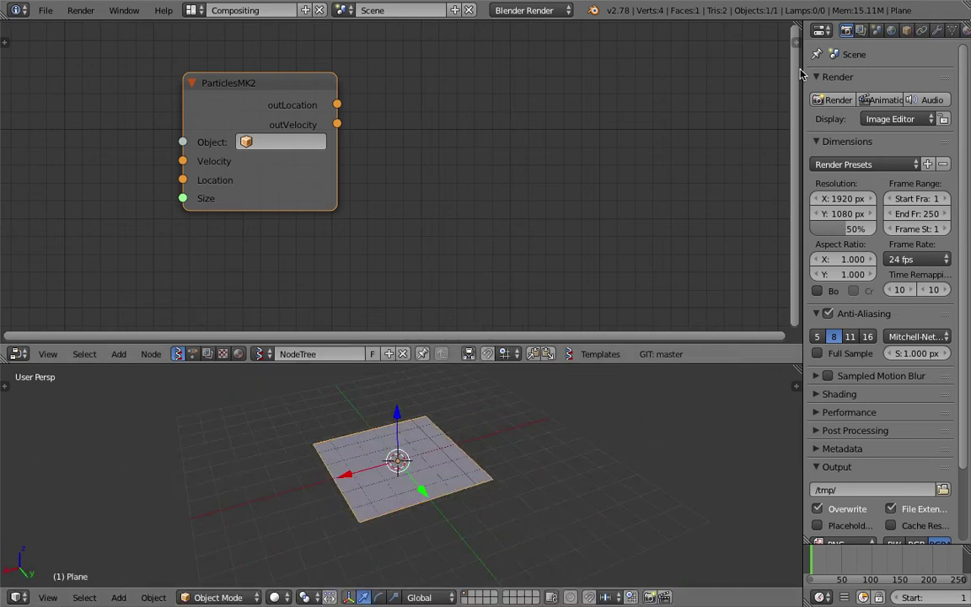
drag(803, 73, 702, 88)
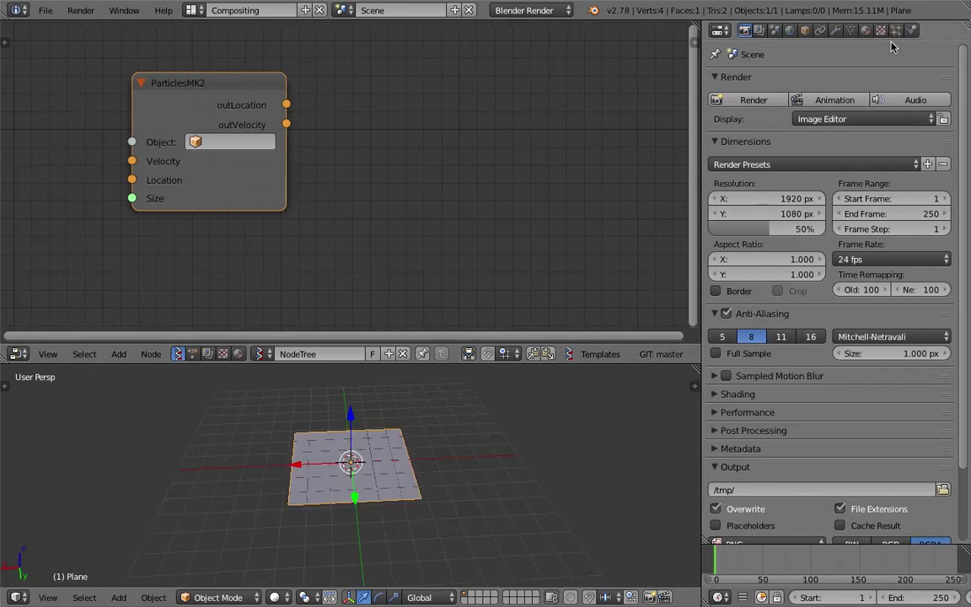
click(896, 30)
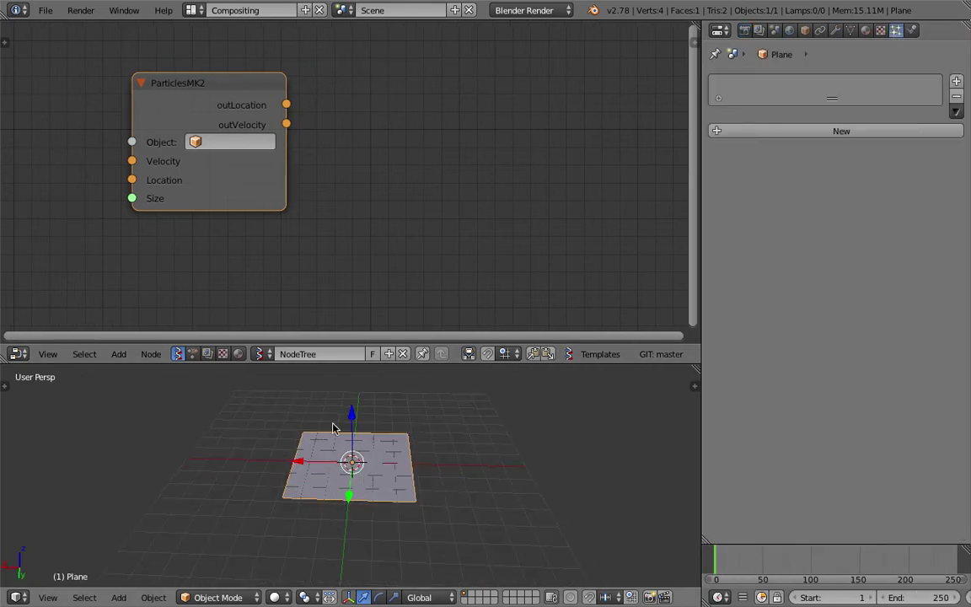
middle_drag(397, 465, 441, 460)
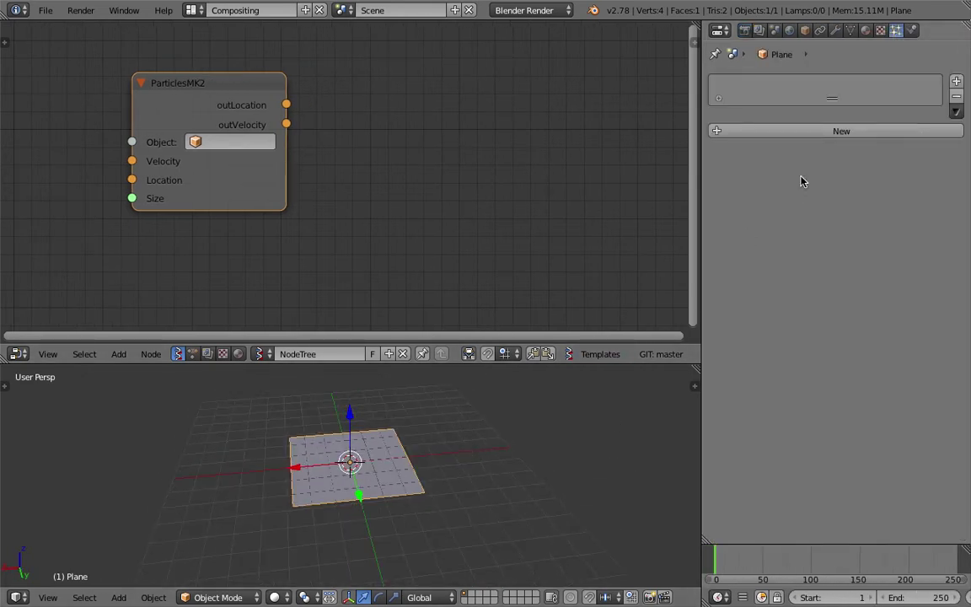
click(824, 132)
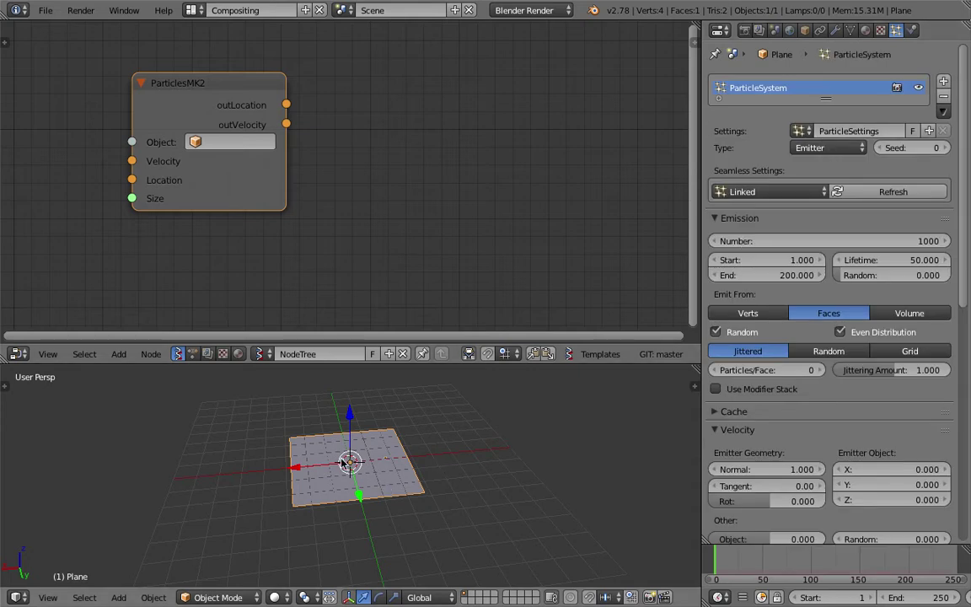
- Enlarge the properties editor further to give the plane's particle settings more room
middle_drag(337, 415, 319, 449)
scroll(848, 596, down, 5)
scroll(835, 573, down, 6)
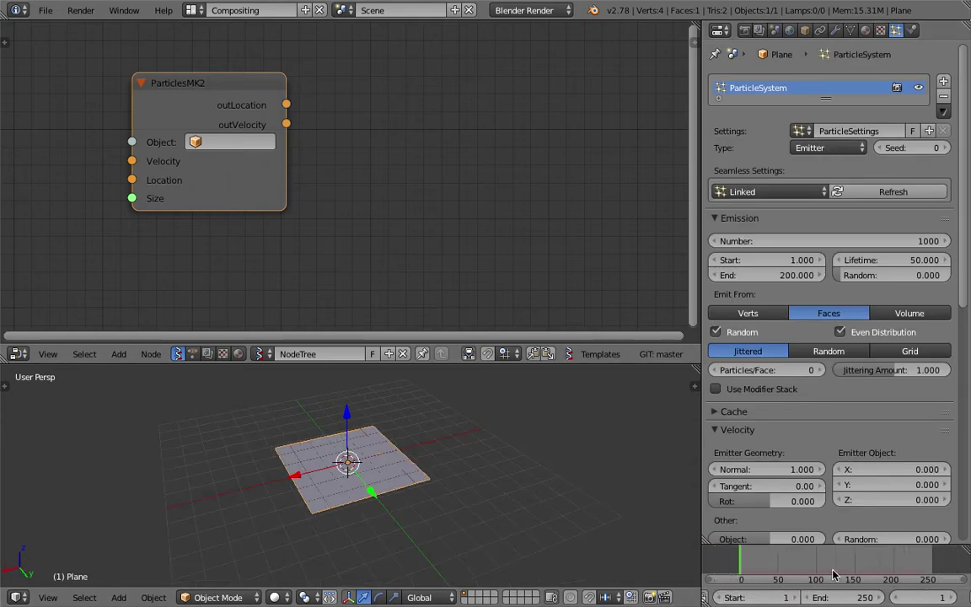
drag(701, 431, 559, 430)
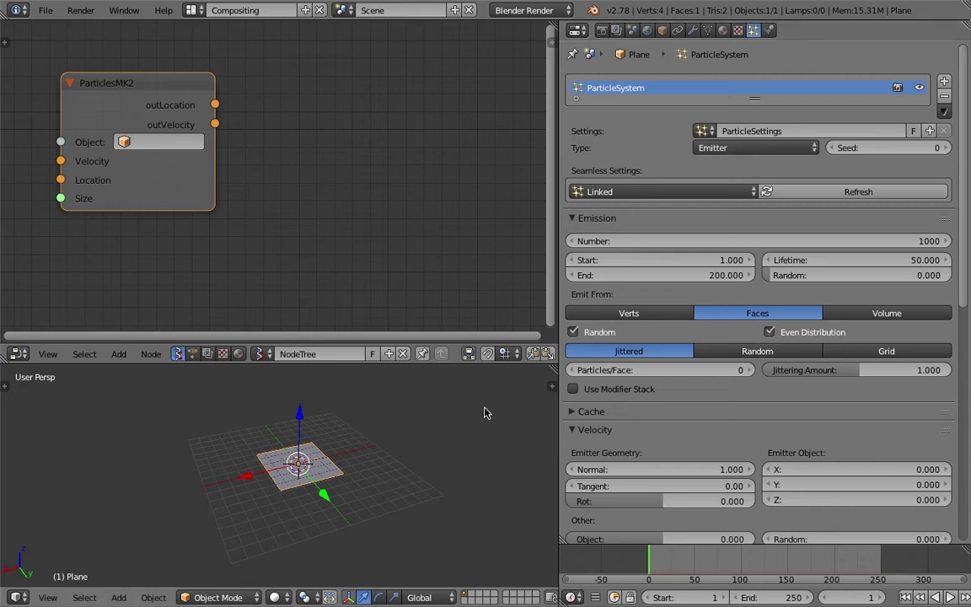
middle_drag(432, 430, 410, 434)
middle_drag(342, 469, 320, 459)
scroll(332, 477, up, 4)
scroll(339, 478, down, 4)
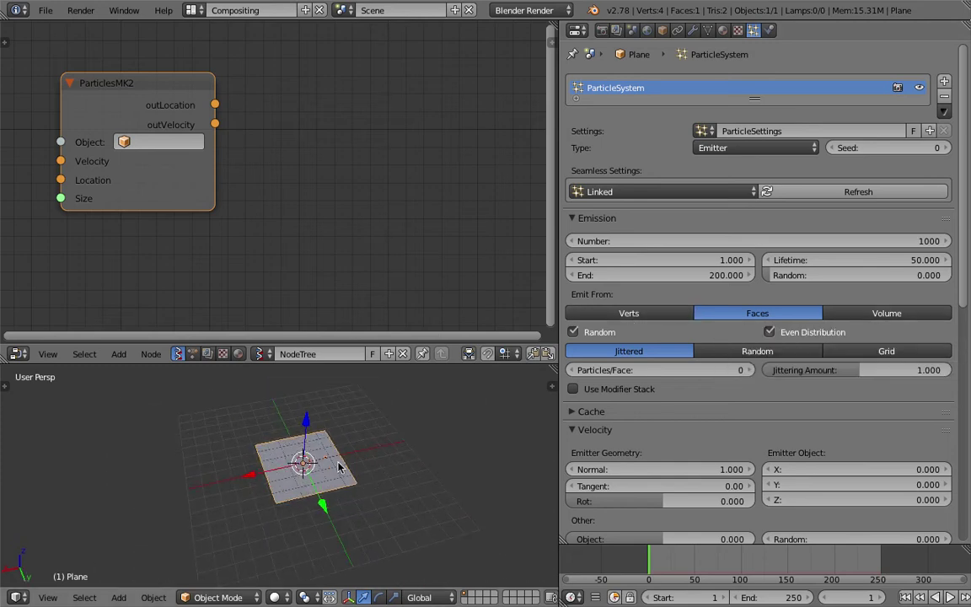
- Play the animation to preview the particle emission, stop it and return to the first frame
click(905, 600)
scroll(903, 599, down, 2)
click(904, 598)
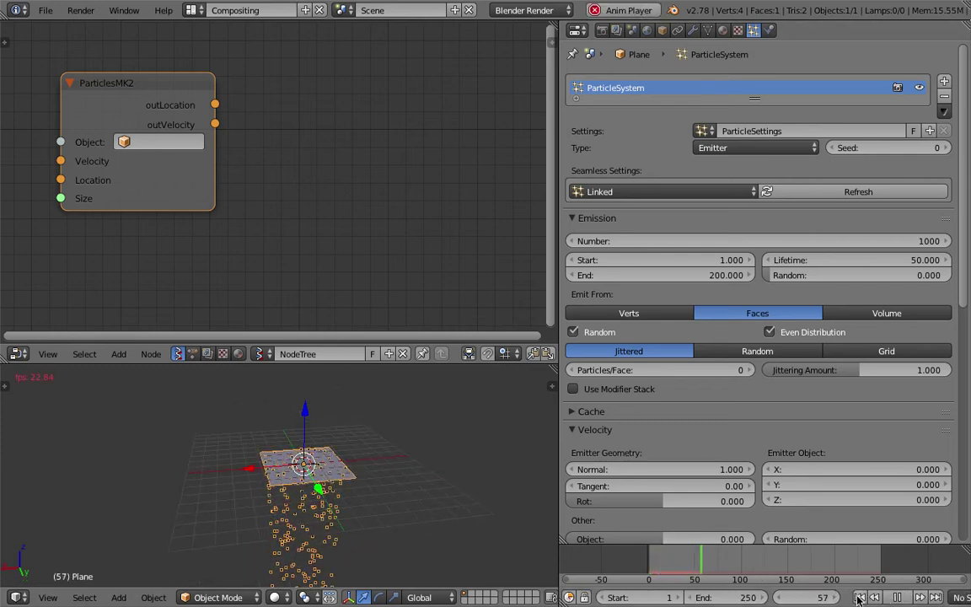
click(896, 598)
click(860, 598)
middle_drag(325, 507, 351, 495)
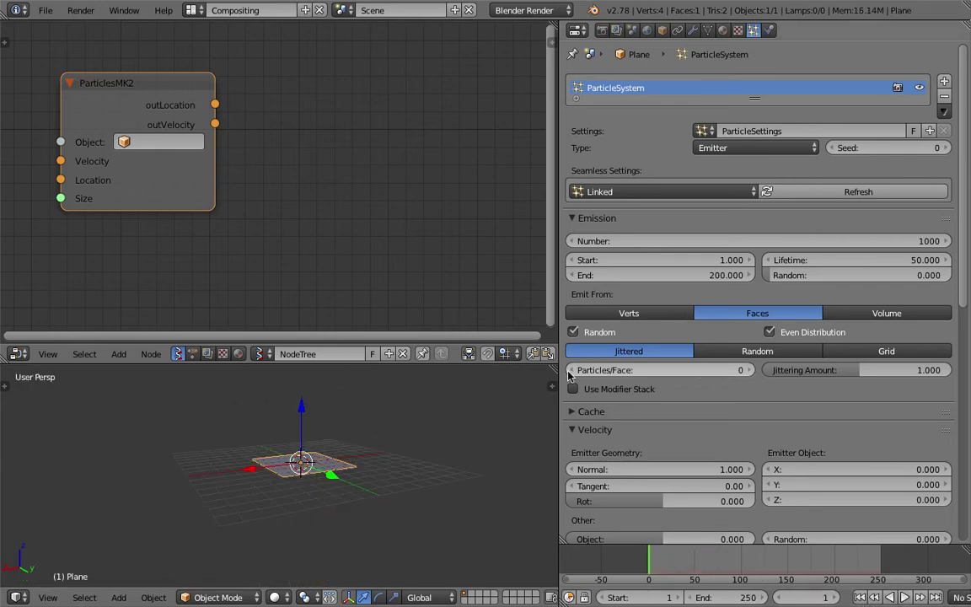
- Set the plane's particle emission number to 100
mouse_move(788, 277)
mouse_down()
mouse_move(891, 276)
mouse_move(783, 277)
mouse_up()
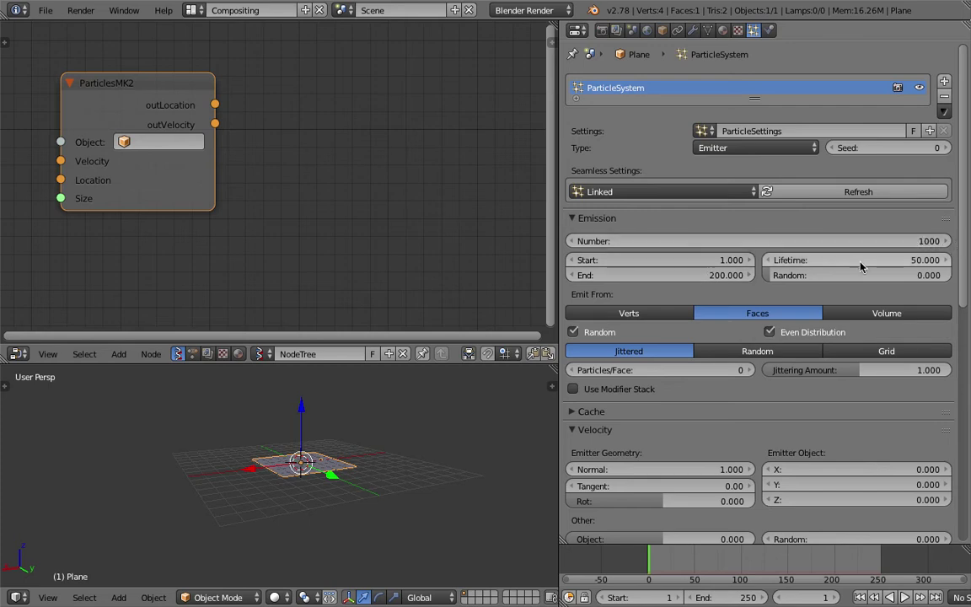
click(798, 245)
click(826, 242)
text(10)
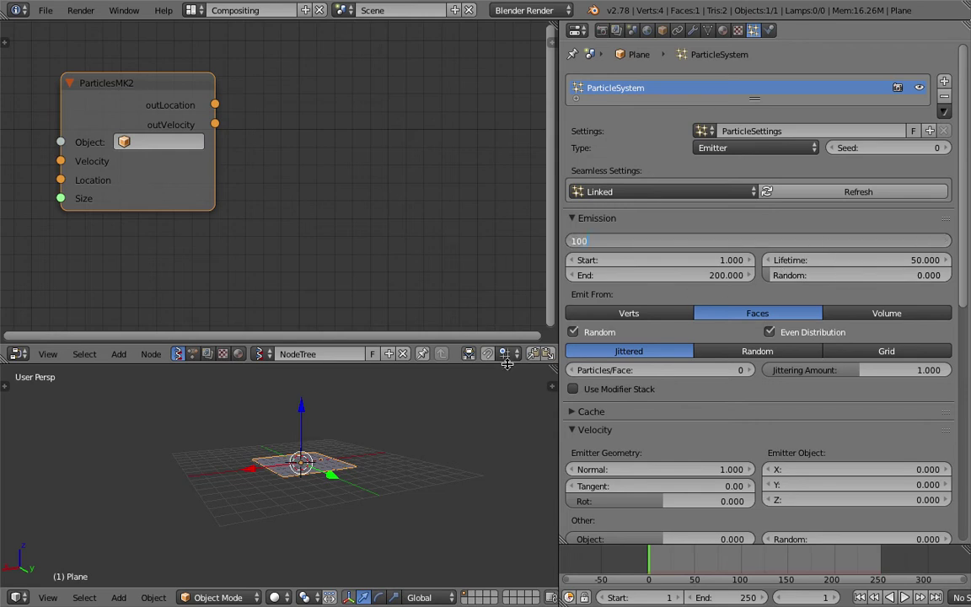
key(Return)
- Set the emission end frame to 1 so all particles are emitted at once
middle_drag(504, 396, 489, 404)
click(655, 277)
text(1)
key(Return)
middle_drag(422, 513, 426, 489)
scroll(427, 488, up, 1)
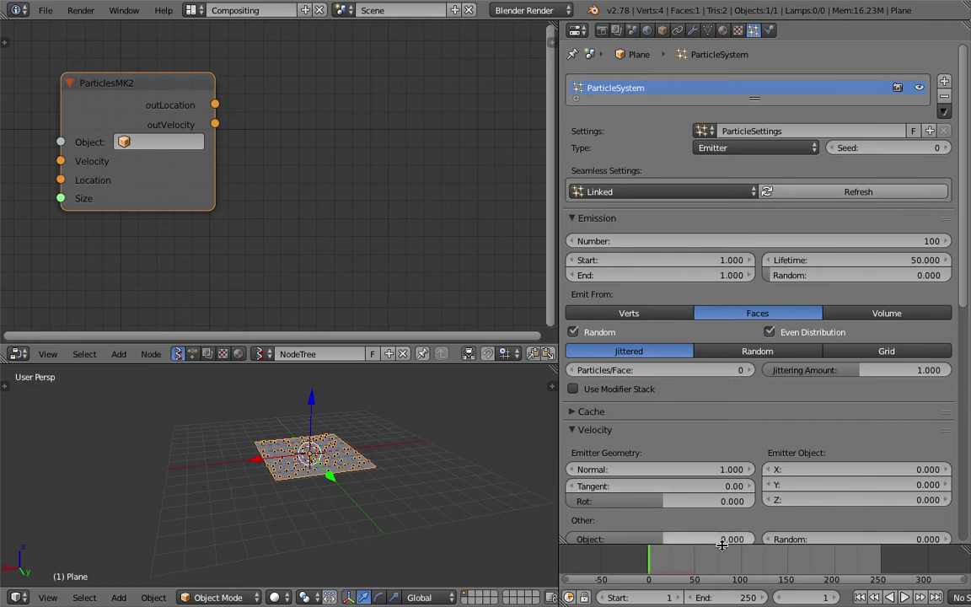
- Enlarge the 3D view around the plane and play the animation briefly to preview how the particles move
scroll(675, 462, down, 3)
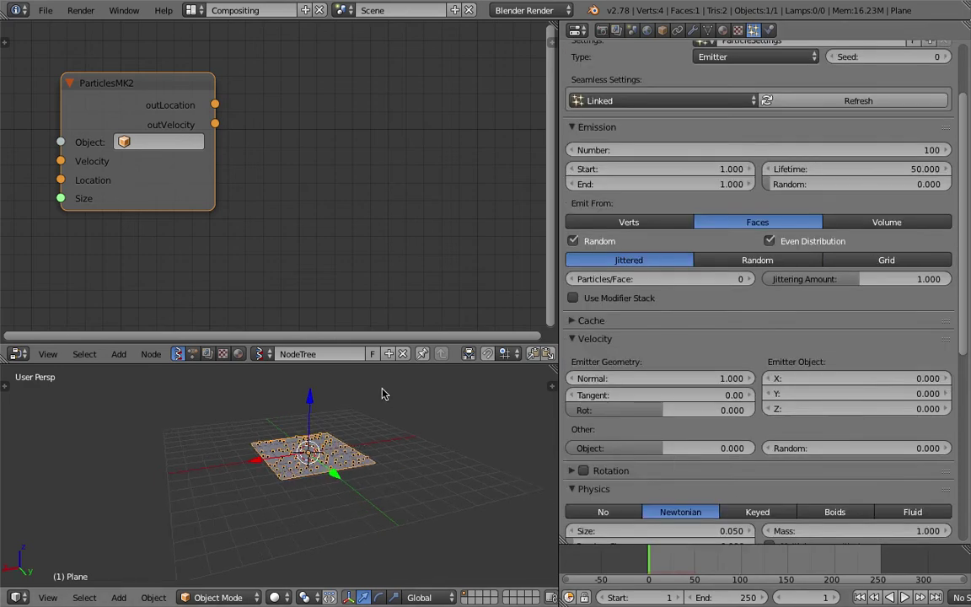
drag(392, 364, 397, 288)
scroll(384, 358, up, 2)
middle_drag(371, 362, 349, 405)
click(862, 597)
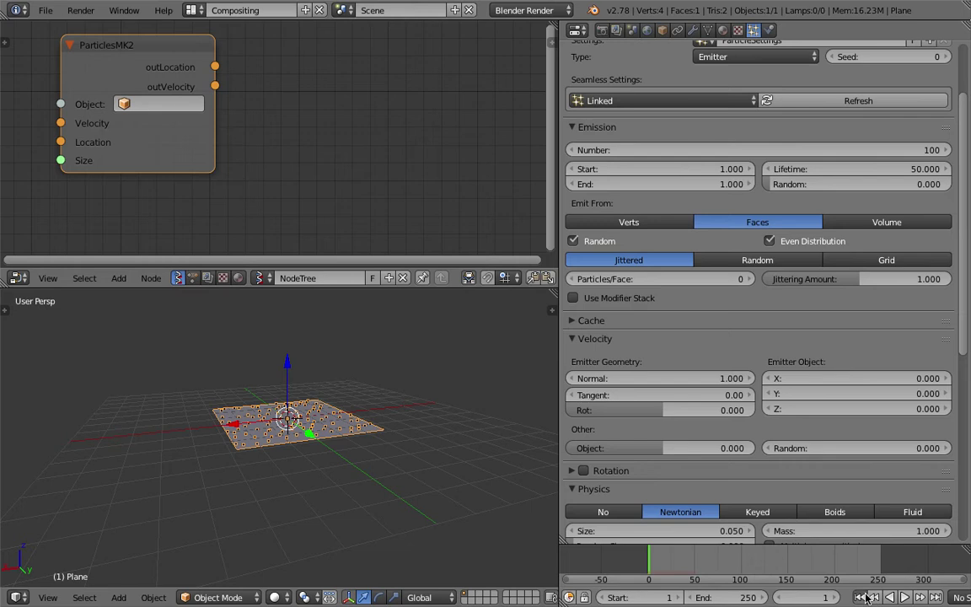
click(906, 597)
click(909, 596)
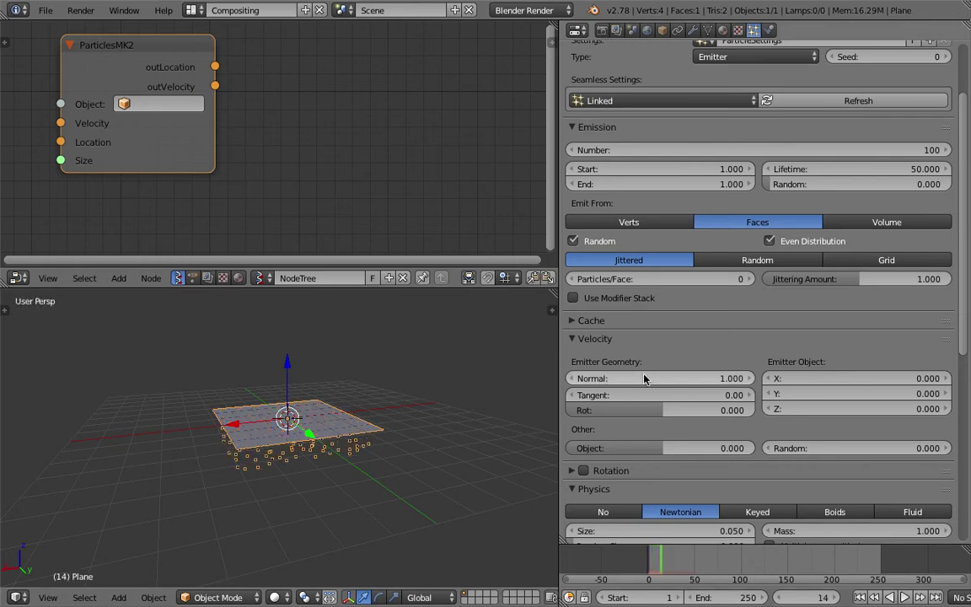
- Set the particles' normal emission velocity to 0 and replay the animation from the first frame
drag(683, 378, 644, 378)
click(683, 378)
text(0)
key(Return)
click(861, 598)
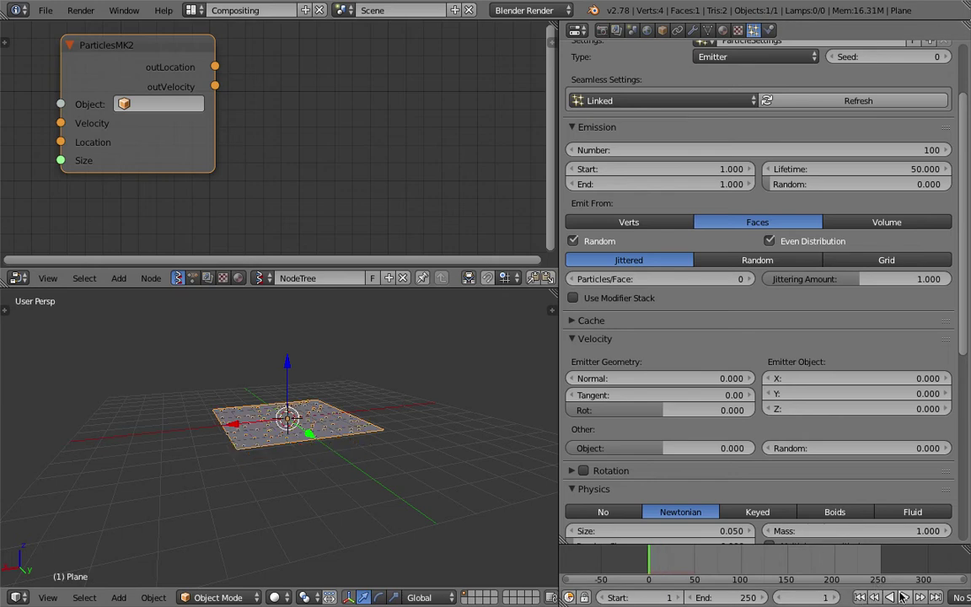
click(905, 597)
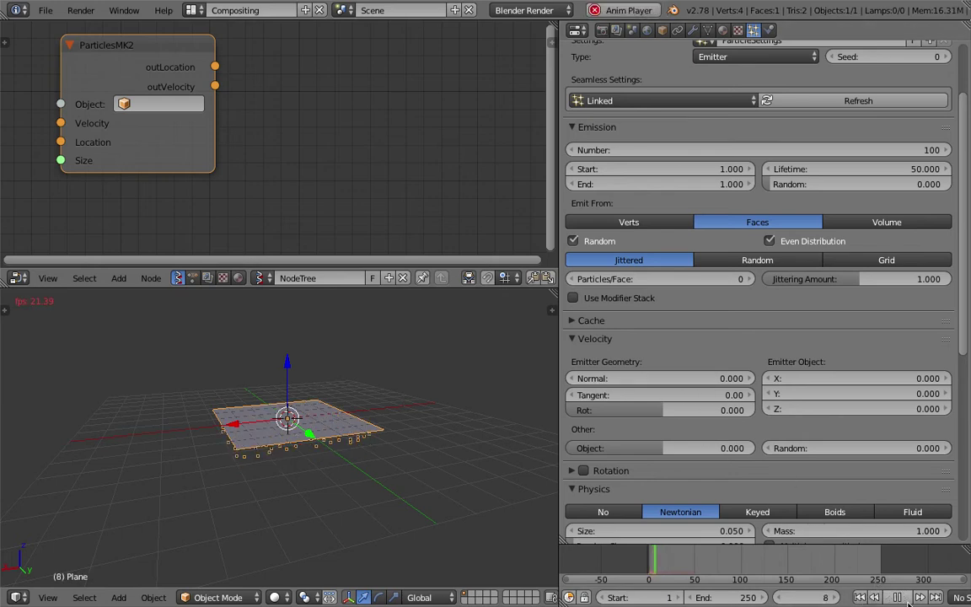
- Expand the particle system's field weights and set the gravity influence to 0
drag(963, 342, 968, 487)
scroll(651, 464, down, 2)
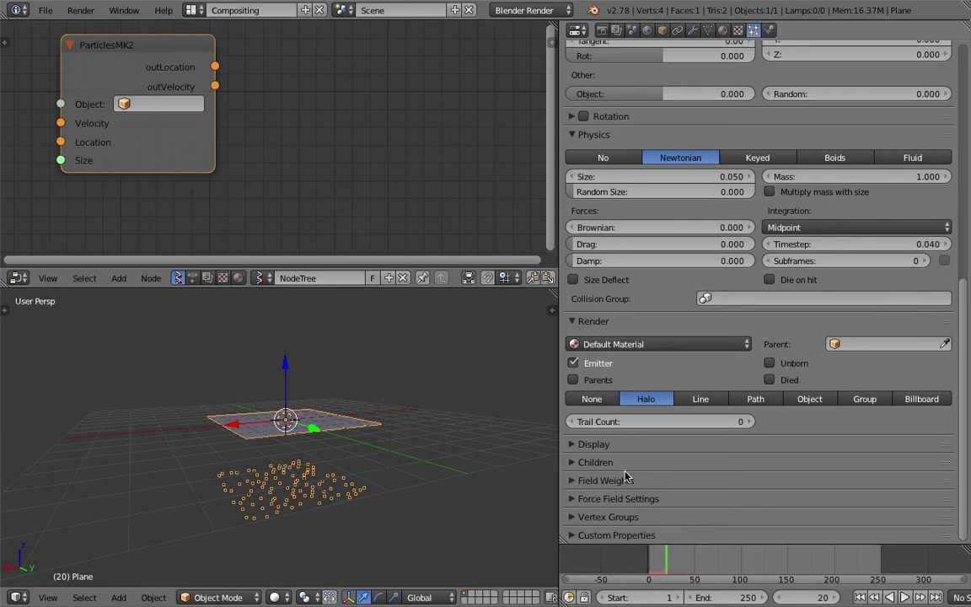
click(629, 477)
scroll(675, 438, down, 4)
drag(718, 373, 566, 372)
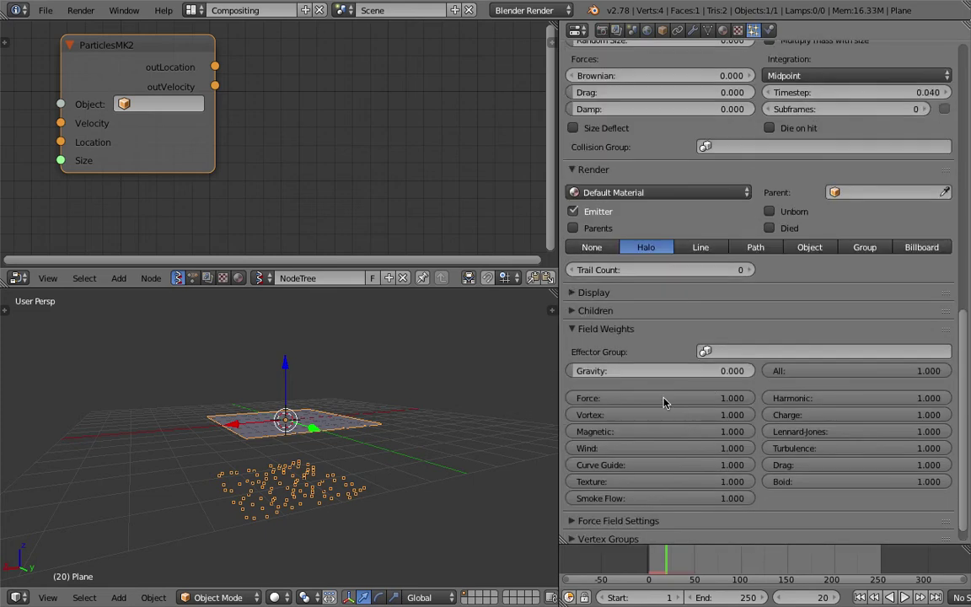
- Replay the animation from the first frame to check the particles' motion without gravity, and stop playback
click(859, 597)
click(904, 597)
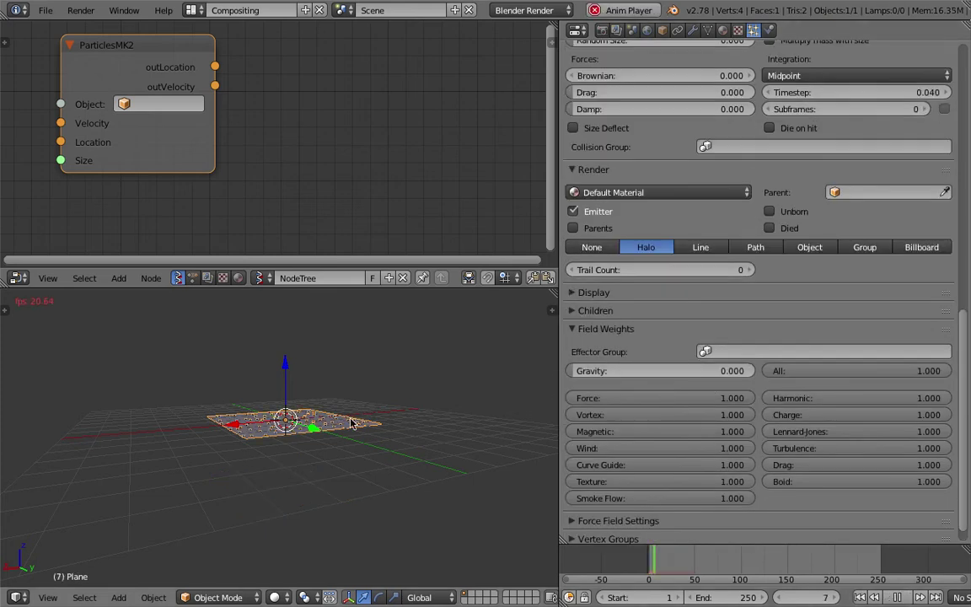
click(897, 597)
middle_drag(255, 403, 252, 388)
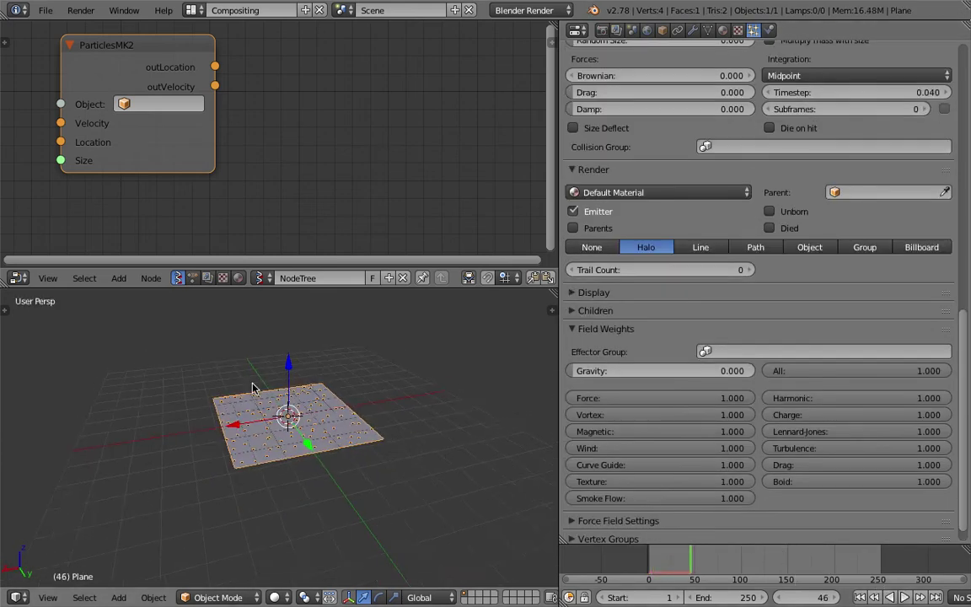
- Review the particle system's velocity, physics and field weight settings
scroll(908, 290, up, 3)
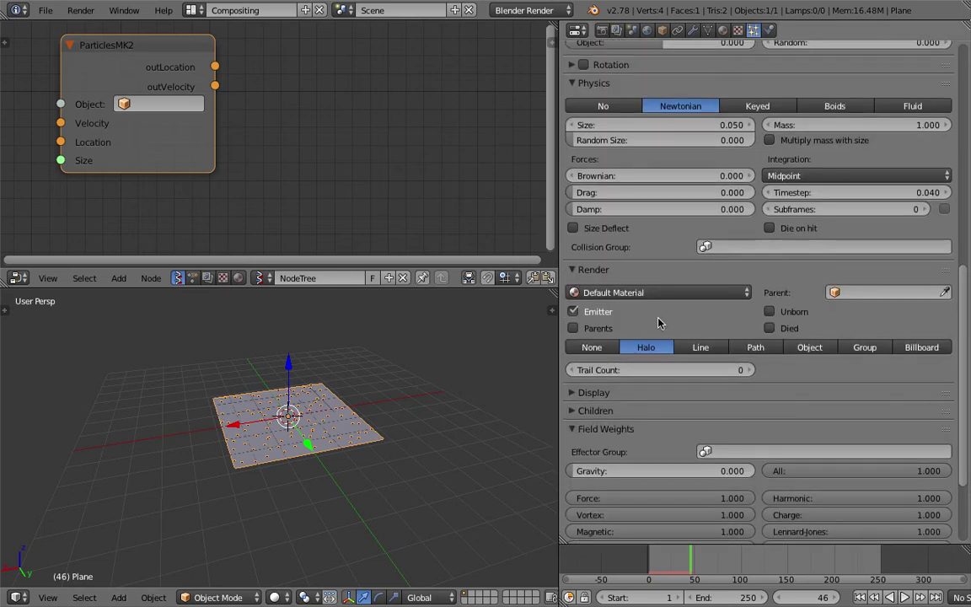
middle_drag(405, 388, 406, 400)
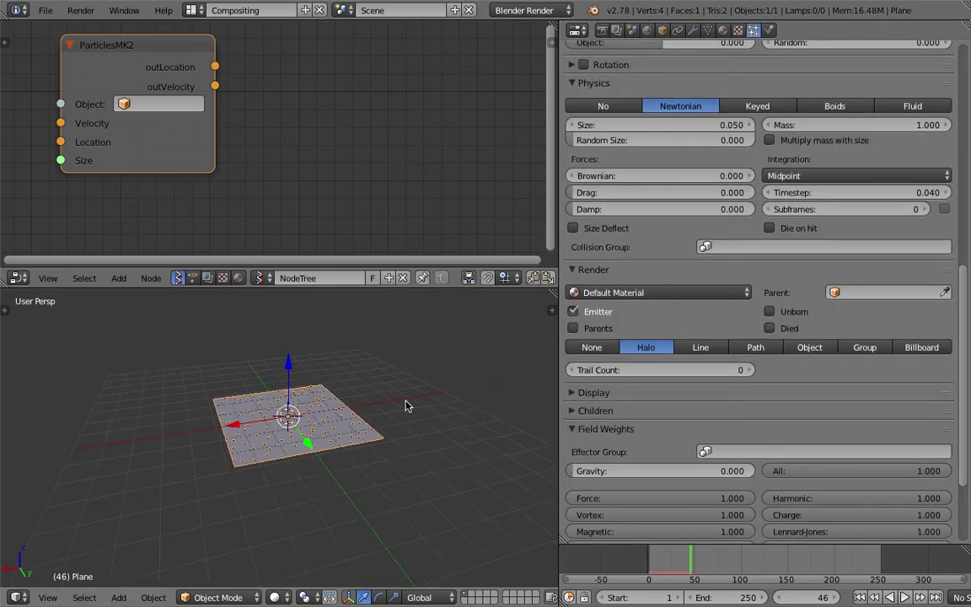
drag(963, 321, 962, 277)
middle_drag(422, 393, 369, 401)
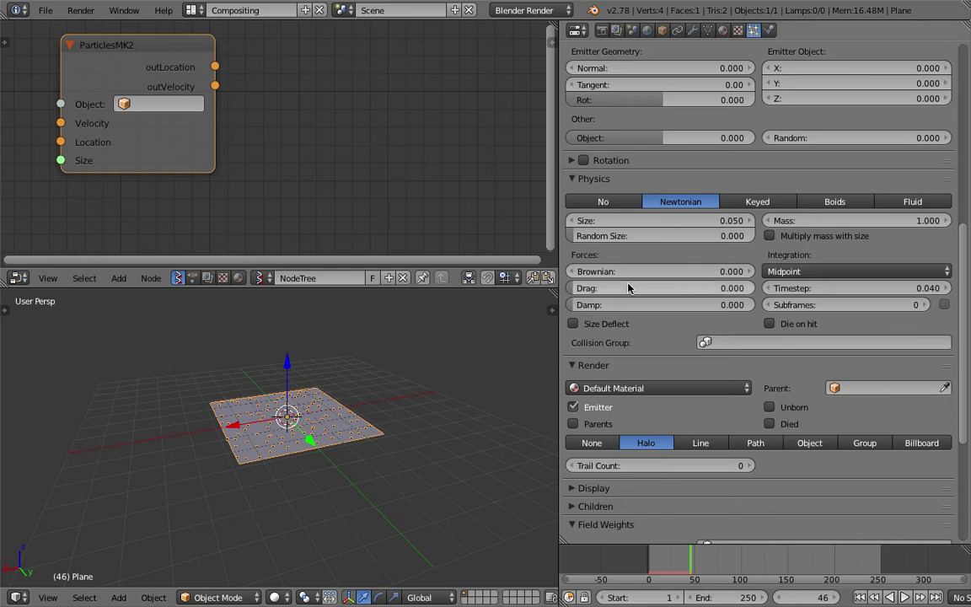
scroll(632, 244, up, 3)
scroll(630, 230, up, 2)
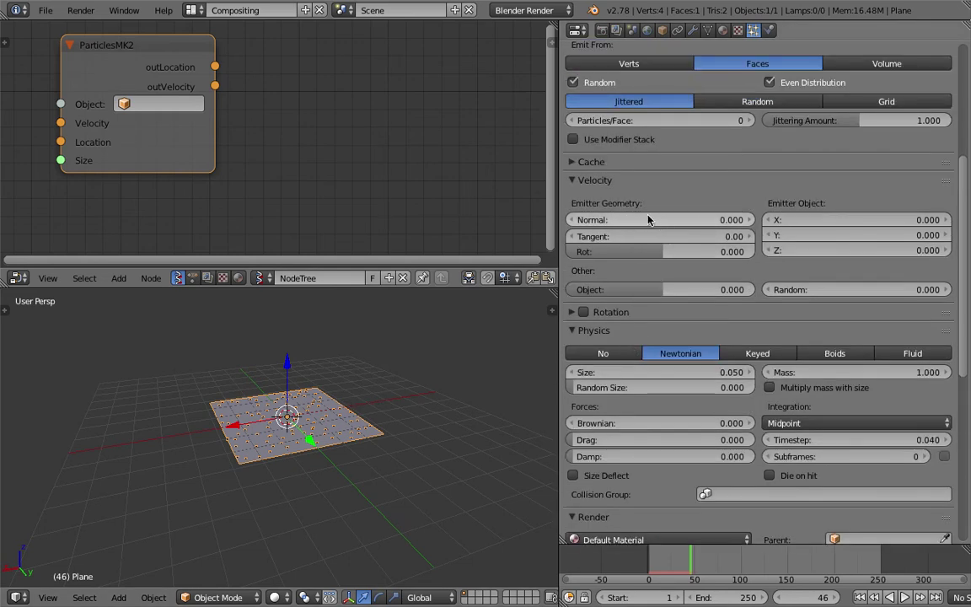
scroll(666, 422, down, 7)
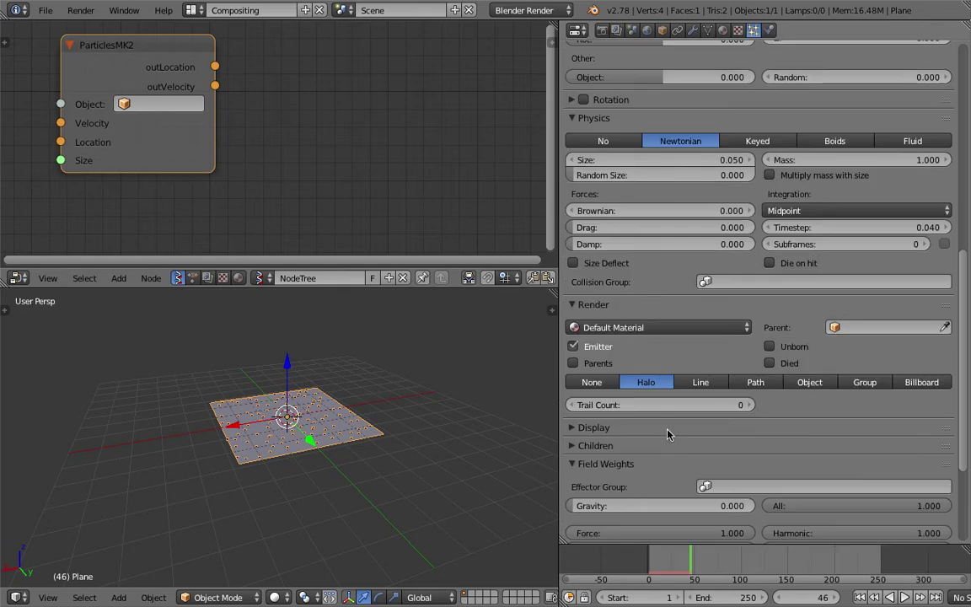
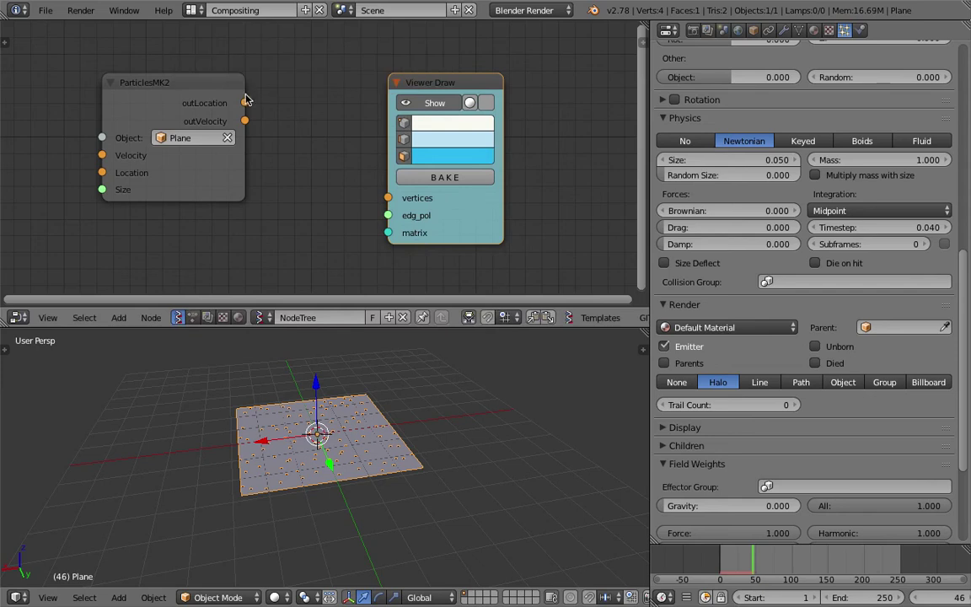
- Connect the outLocation output of ParticlesMK2 to the vertices input of Viewer Draw and inspect the points on the plane
key(ctrl+s)
click(485, 197)
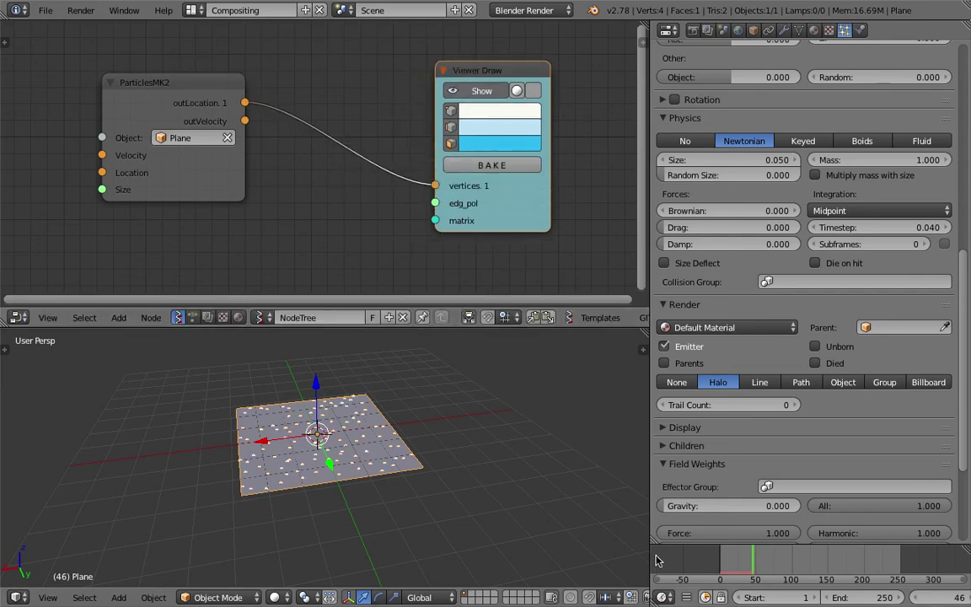
scroll(868, 601, down, 3)
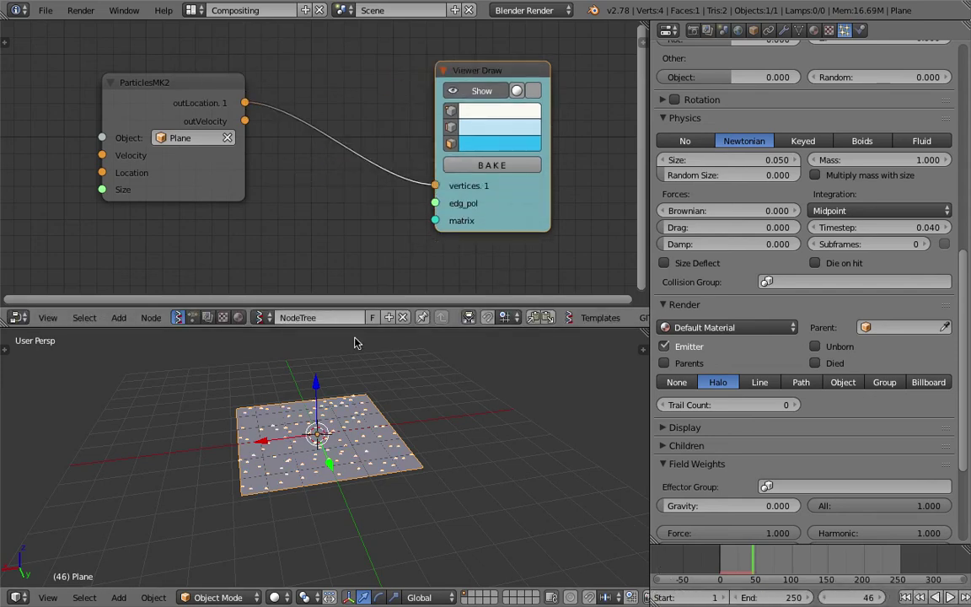
middle_drag(400, 203, 316, 230)
drag(472, 63, 451, 58)
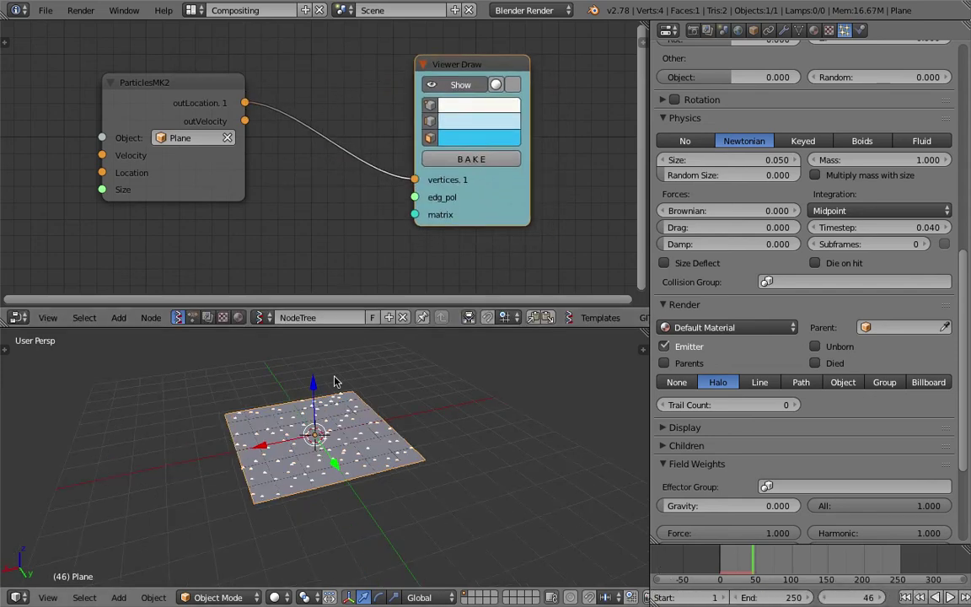
middle_drag(306, 436, 313, 425)
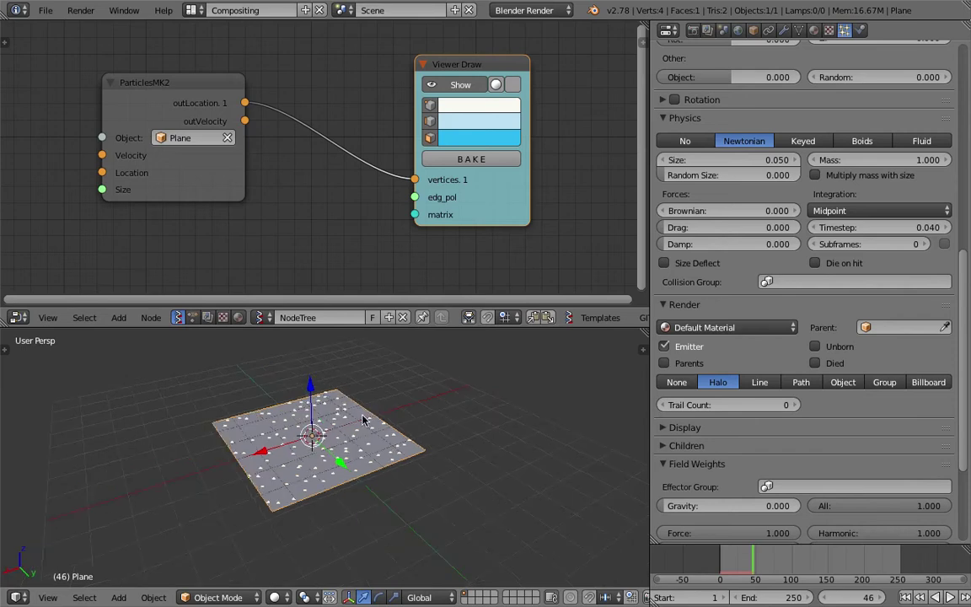
- Enlarge the node editor in height and width, and reposition the ParticlesMK2 and Viewer Draw nodes
drag(510, 203, 496, 198)
drag(229, 91, 253, 87)
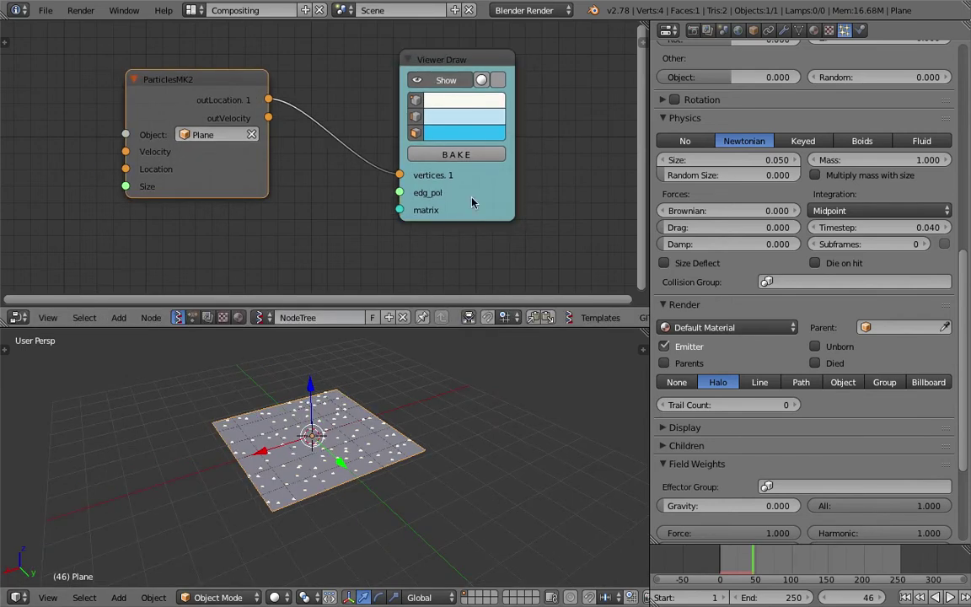
drag(540, 327, 541, 352)
drag(649, 256, 719, 256)
drag(256, 95, 305, 146)
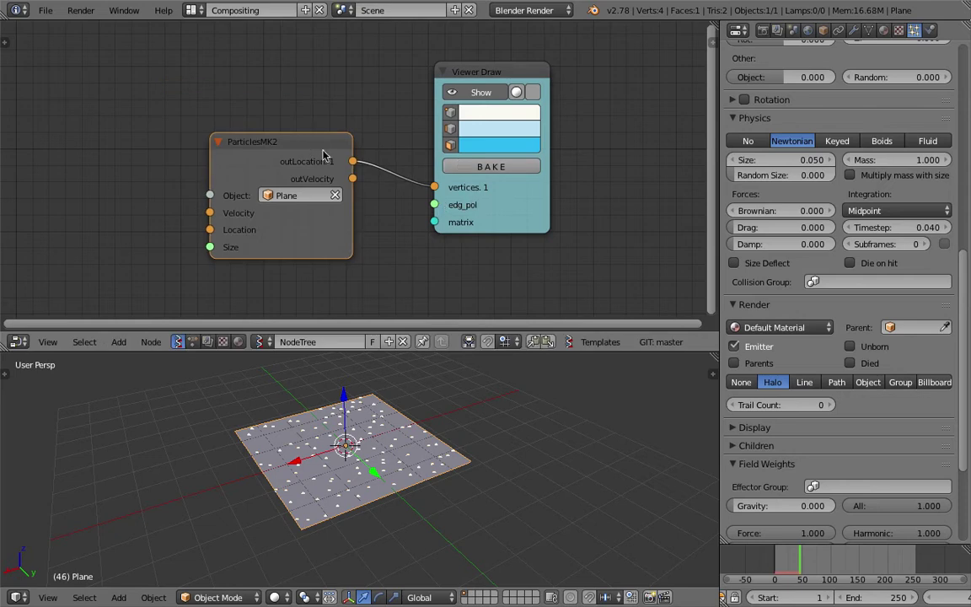
- Space the Viewer Draw node farther away from the ParticlesMK2 node and tidy their alignment
mouse_move(478, 202)
mouse_down()
mouse_move(595, 187)
mouse_move(604, 157)
mouse_up()
key(ctrl+s)
click(594, 188)
middle_drag(554, 189, 551, 247)
drag(317, 202, 292, 182)
middle_drag(364, 208, 398, 149)
drag(348, 127, 344, 131)
scroll(345, 151, down, 1)
scroll(343, 151, up, 1)
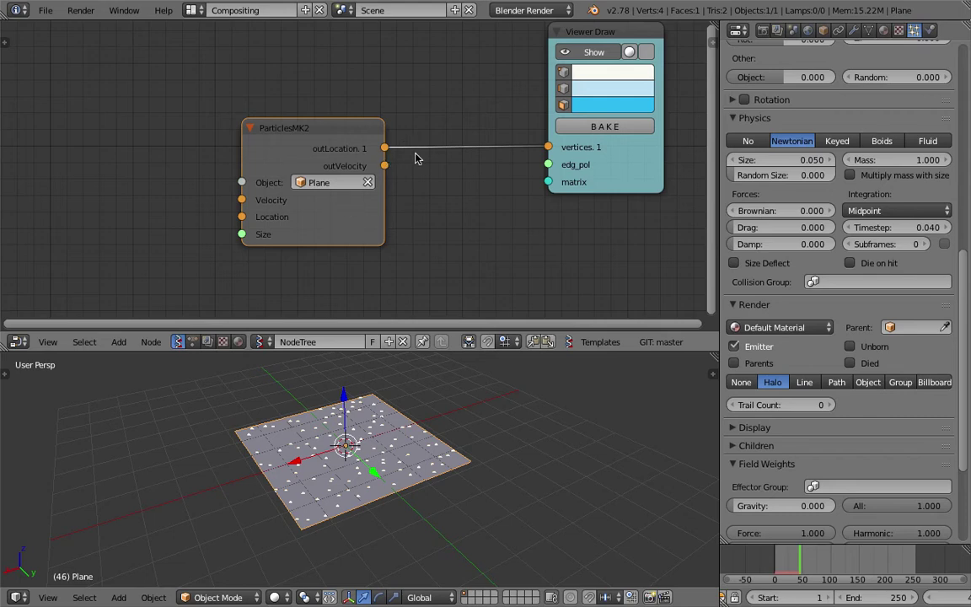
- Cut the link to the vertices input and connect outLocation to the matrix input of Viewer Draw instead
drag(377, 129, 355, 142)
ctrl+drag(445, 147, 422, 173)
drag(365, 160, 547, 182)
scroll(524, 171, down, 1)
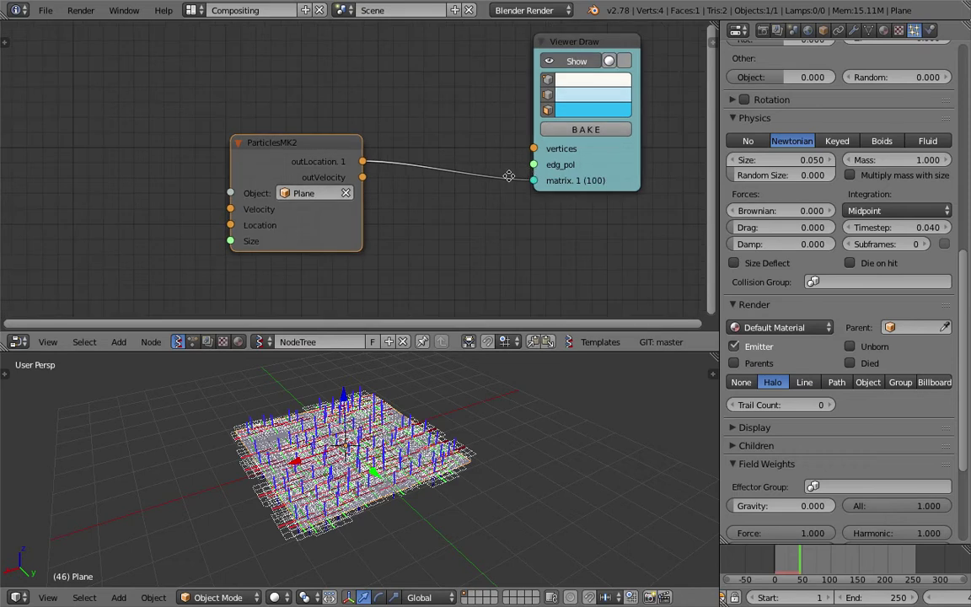
middle_drag(508, 176, 504, 200)
middle_drag(564, 170, 560, 202)
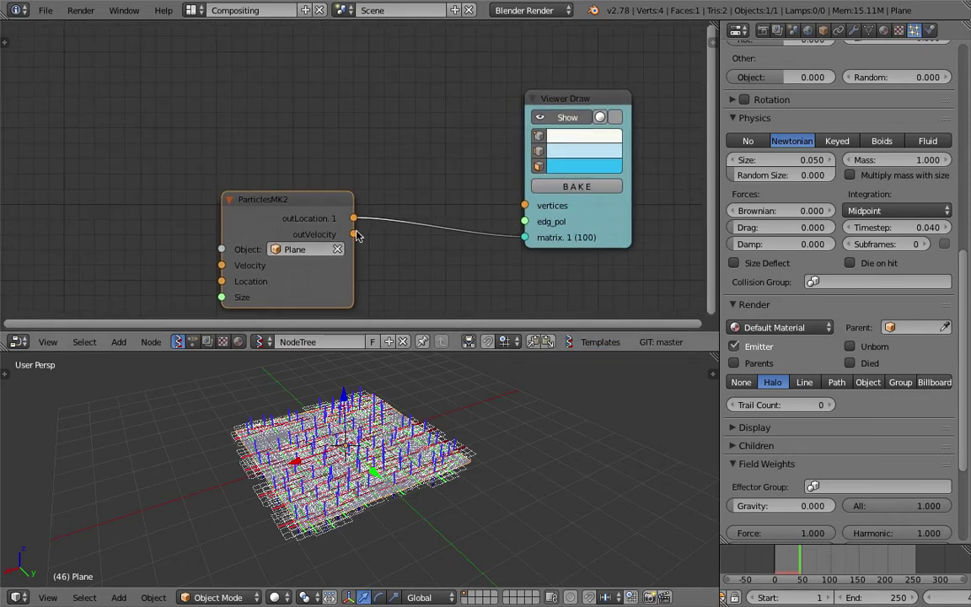
- Add a Box node to the node tree and place it above the ParticlesMK2 node
key(shift+a)
click(353, 125)
text(box)
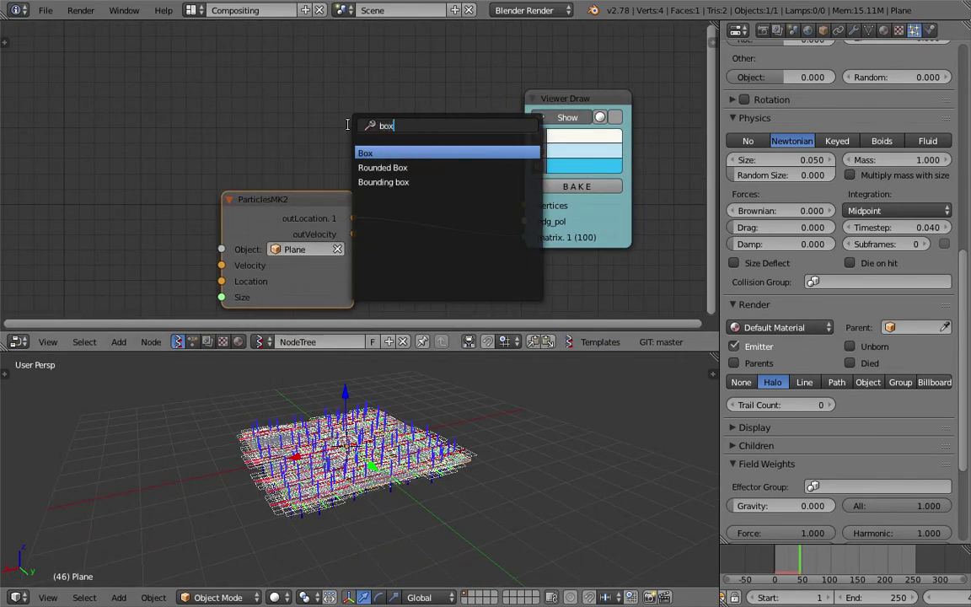
key(Return)
click(332, 44)
- Connect the Box node's Vers and Pols outputs to Viewer Draw's vertices and edg_pol inputs and set the box size to 0.40
drag(437, 67, 525, 205)
drag(438, 100, 527, 221)
middle_drag(483, 433, 507, 434)
drag(408, 129, 357, 129)
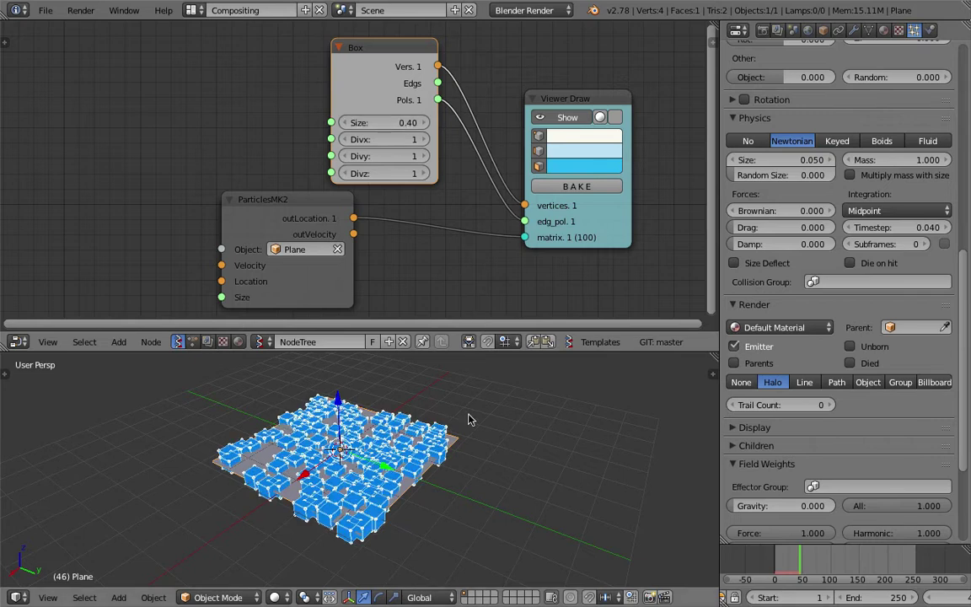
middle_drag(470, 415, 405, 433)
- Shift the Viewer Draw node slightly and show the plane's modifier settings
drag(622, 209, 637, 194)
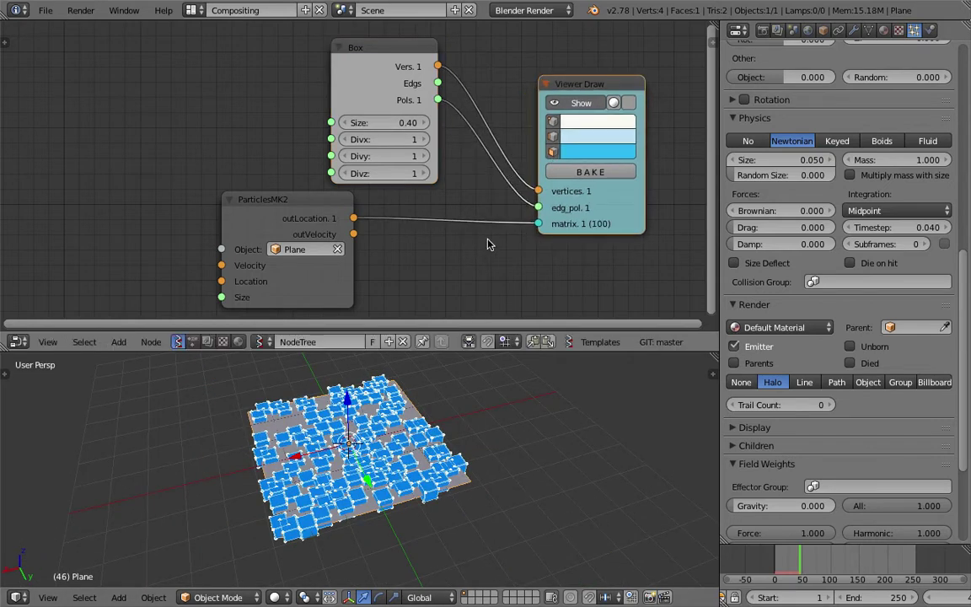
click(839, 31)
click(854, 31)
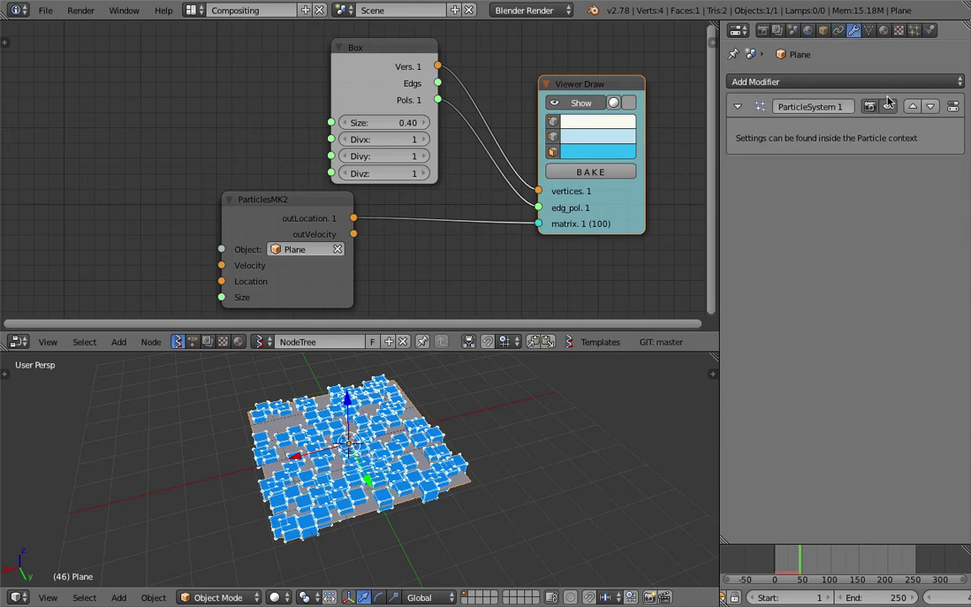
scroll(462, 125, down, 2)
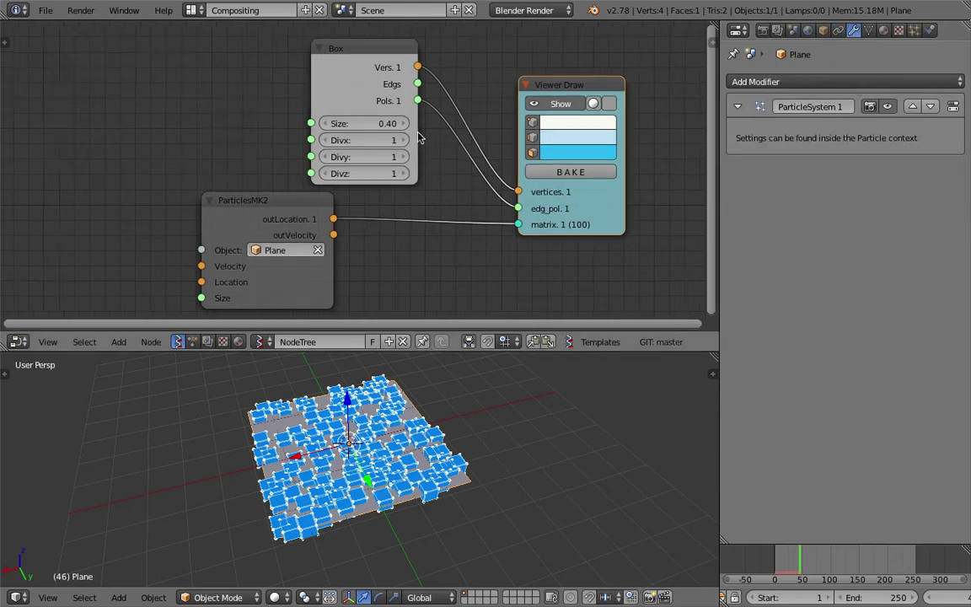
- Delete the Box node from the node tree
drag(569, 89, 587, 89)
mouse_move(384, 61)
mouse_down()
mouse_move(380, 55)
mouse_move(386, 77)
mouse_up()
click(587, 93)
mouse_move(407, 442)
middle_down()
mouse_move(404, 452)
mouse_move(423, 445)
mouse_move(410, 452)
middle_up()
key(x)
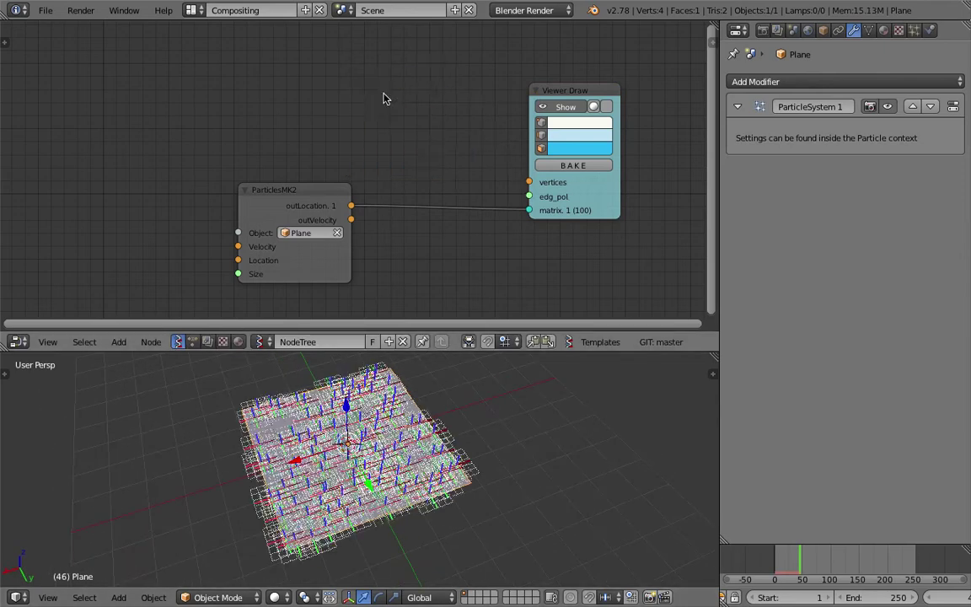
- Move the ParticlesMK2 node up and closer to the Viewer Draw node
middle_drag(376, 111, 383, 108)
key(ctrl+s)
click(384, 107)
drag(341, 194, 408, 160)
scroll(409, 164, up, 2)
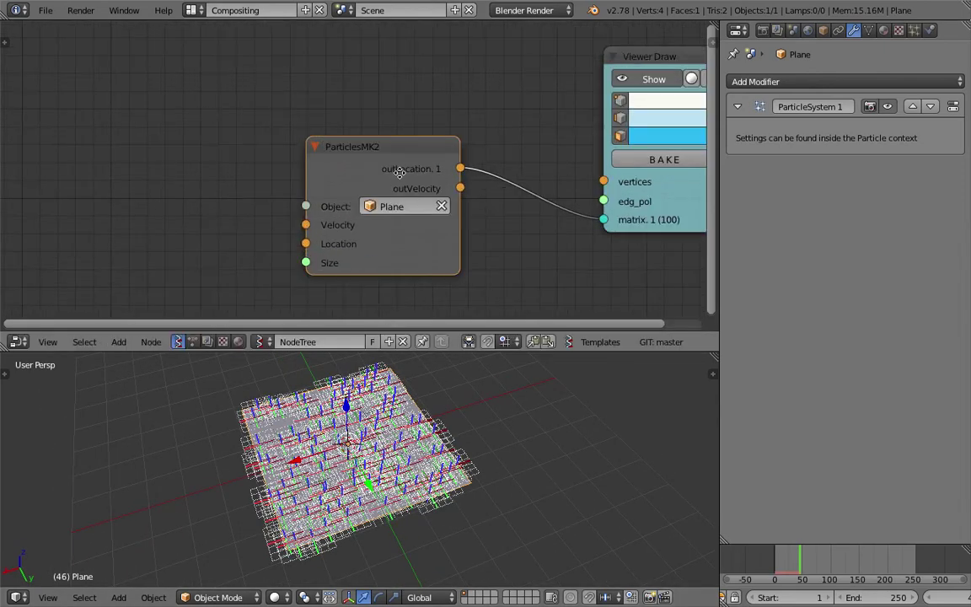
scroll(354, 159, down, 1)
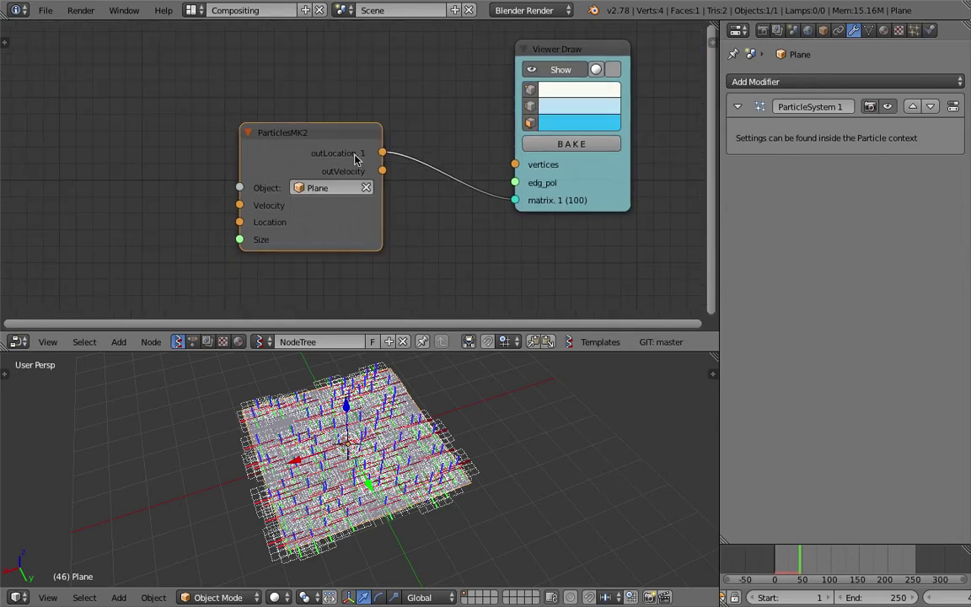
- Shift the ParticlesMK2 node nearer still to Viewer Draw and examine its Velocity, Location and Size inputs
scroll(345, 176, down, 2)
middle_drag(286, 148, 298, 141)
drag(298, 141, 322, 132)
scroll(289, 192, up, 5)
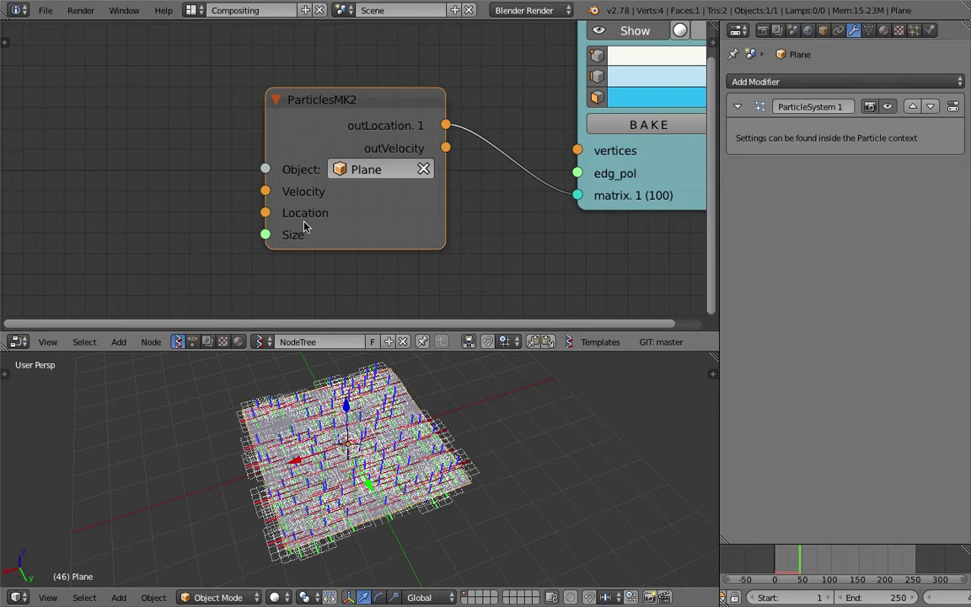
scroll(301, 221, down, 1)
scroll(278, 181, down, 1)
scroll(240, 168, down, 1)
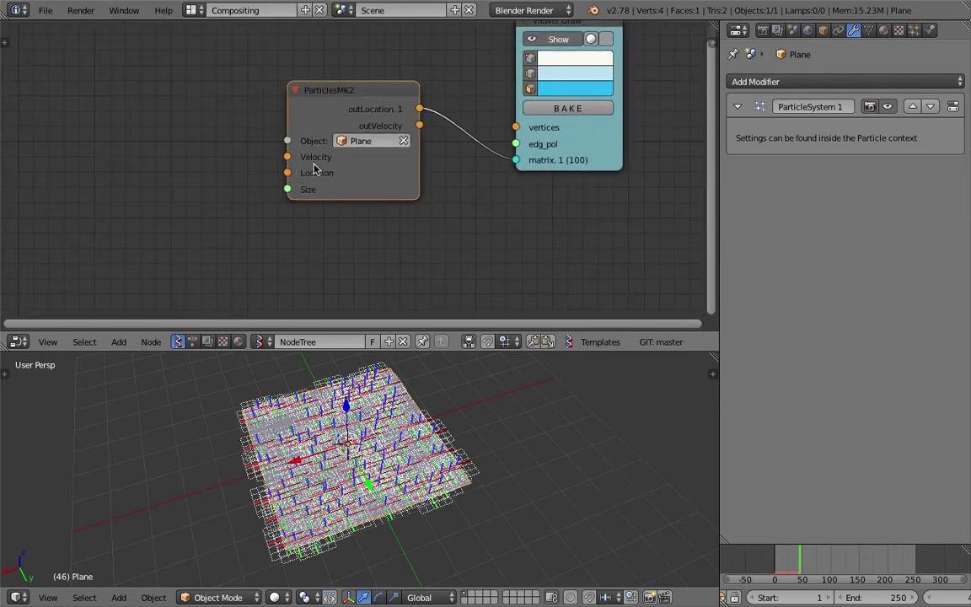
- Add a Vector in node and link its Vectors output to ParticlesMK2's Velocity input, saving the file along the way
middle_drag(134, 139, 146, 153)
key(shift+a)
click(146, 152)
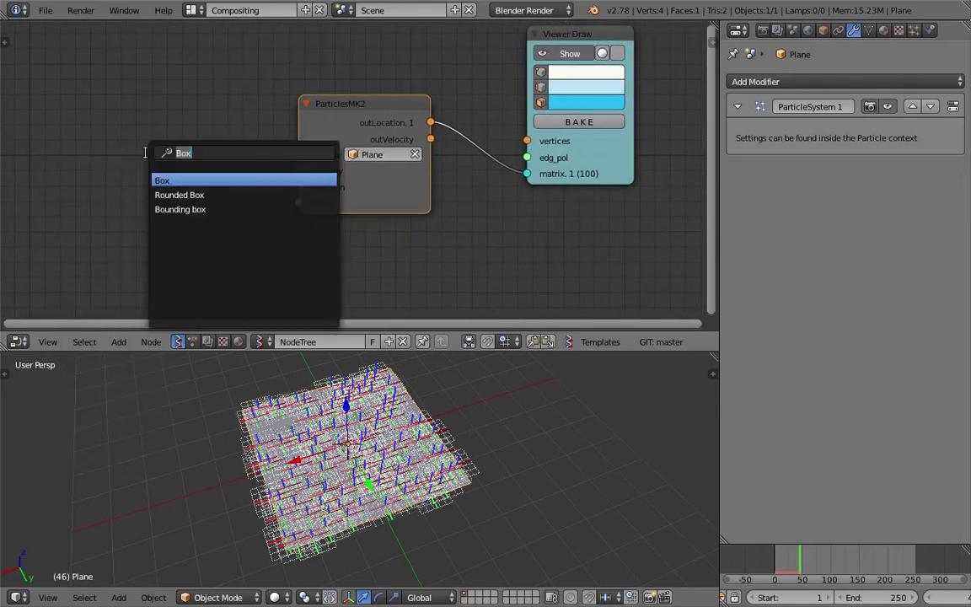
text(vecto)
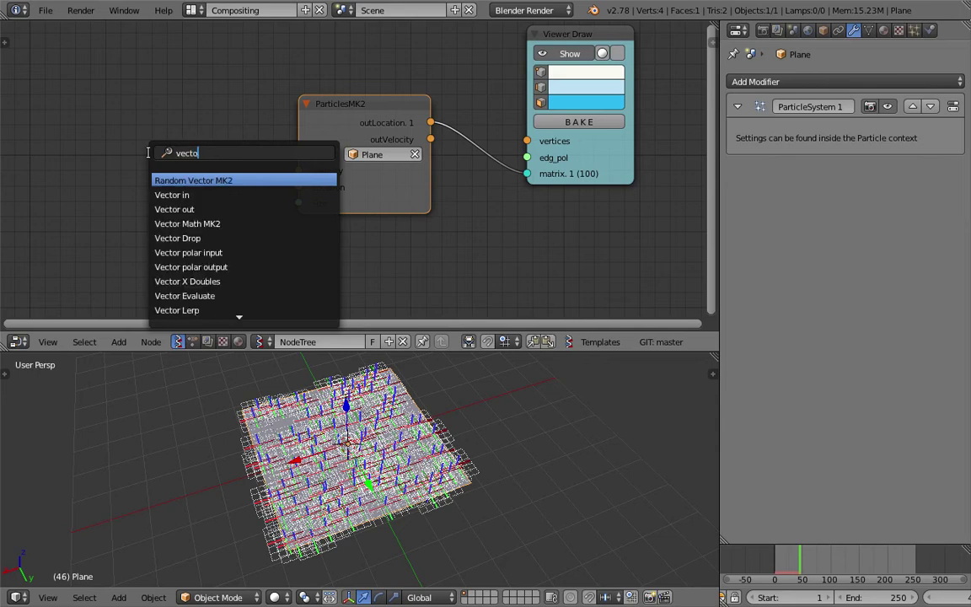
key(Down)
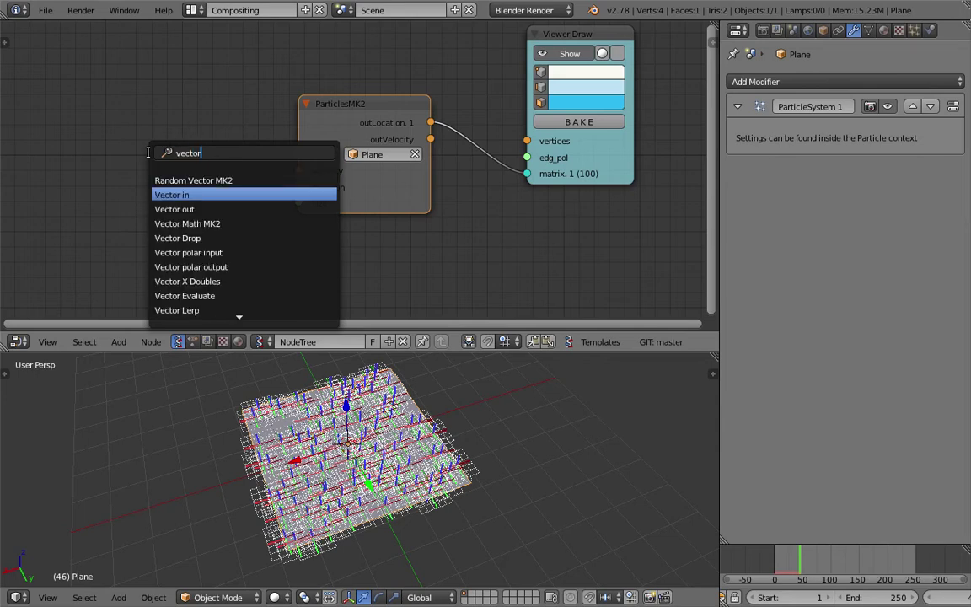
key(Return)
click(164, 141)
key(ctrl+s)
click(164, 137)
drag(239, 162, 298, 170)
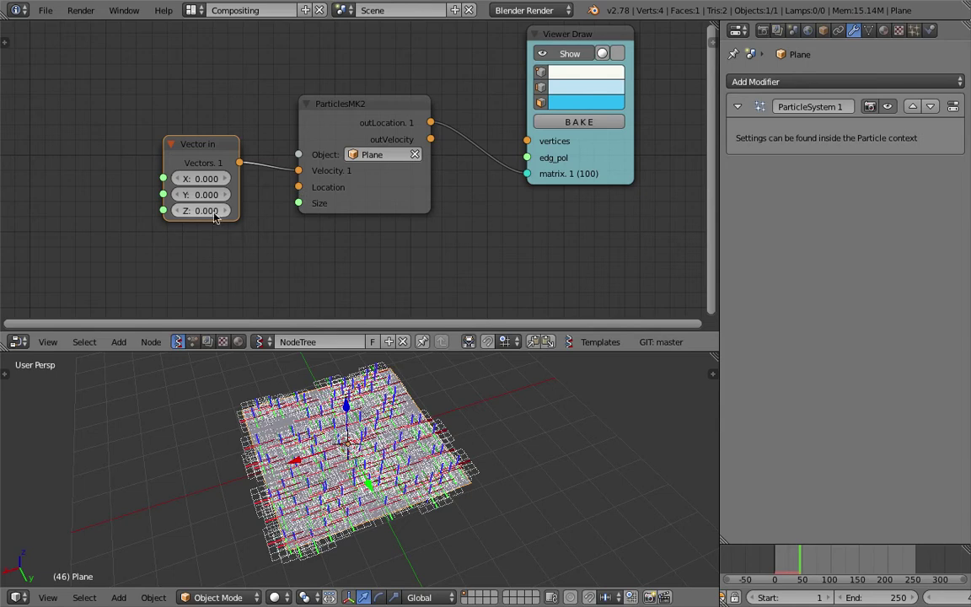
- Set the Vector in node's Z value to 1 and enlarge the 3D viewport by shrinking the node editor
key(Return)
scroll(413, 412, down, 2)
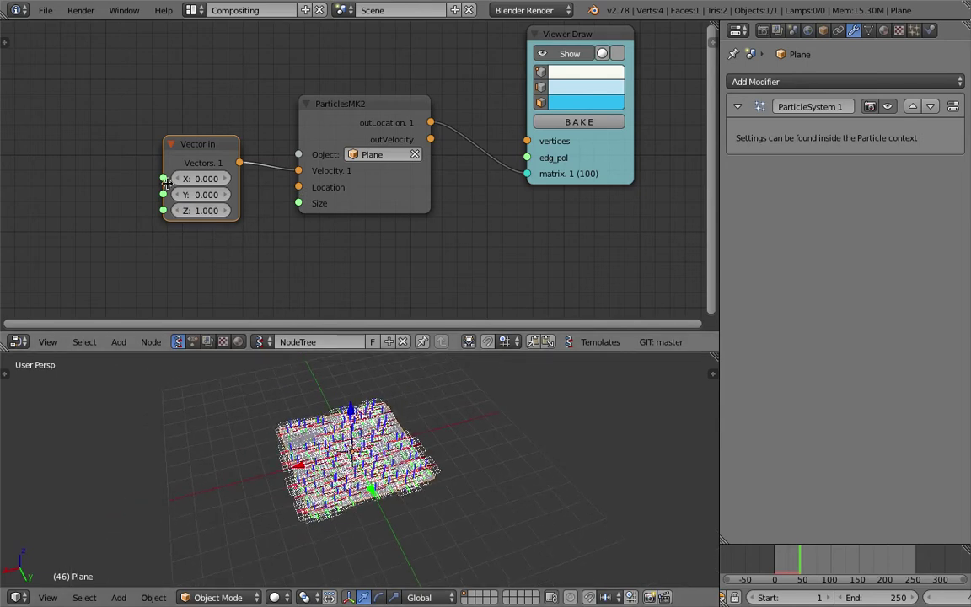
drag(391, 351, 354, 279)
middle_drag(394, 369, 434, 372)
scroll(920, 590, down, 4)
- Play the animation from the first frame twice and watch the particles move along Z
click(890, 598)
click(939, 597)
middle_drag(632, 489, 566, 446)
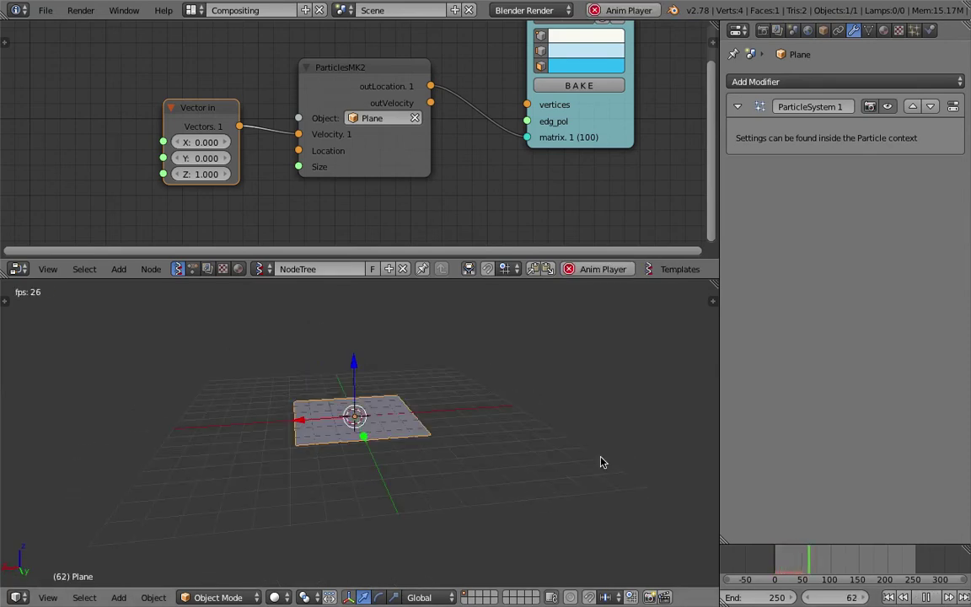
click(923, 597)
click(890, 598)
click(936, 597)
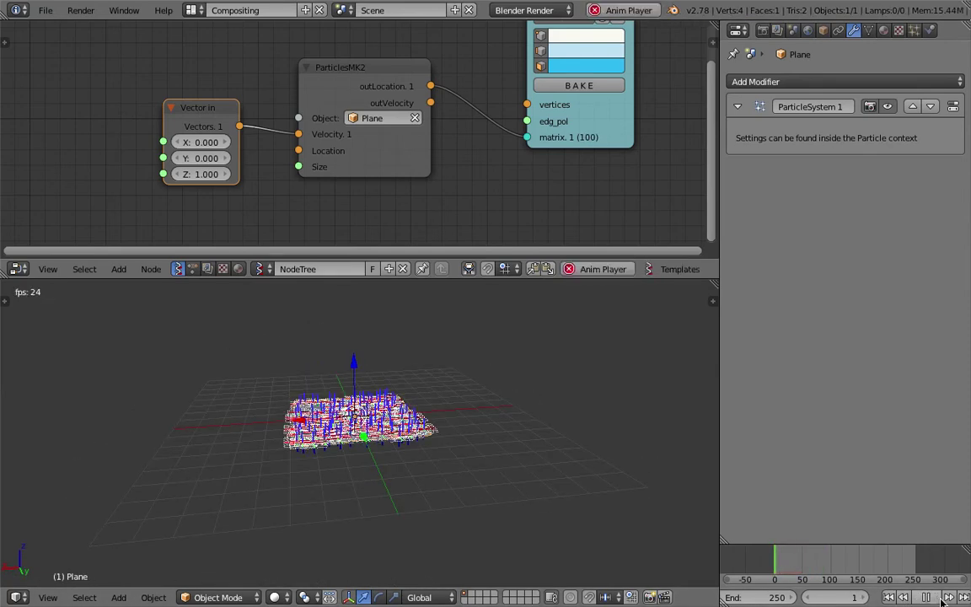
click(935, 598)
middle_drag(556, 417, 592, 445)
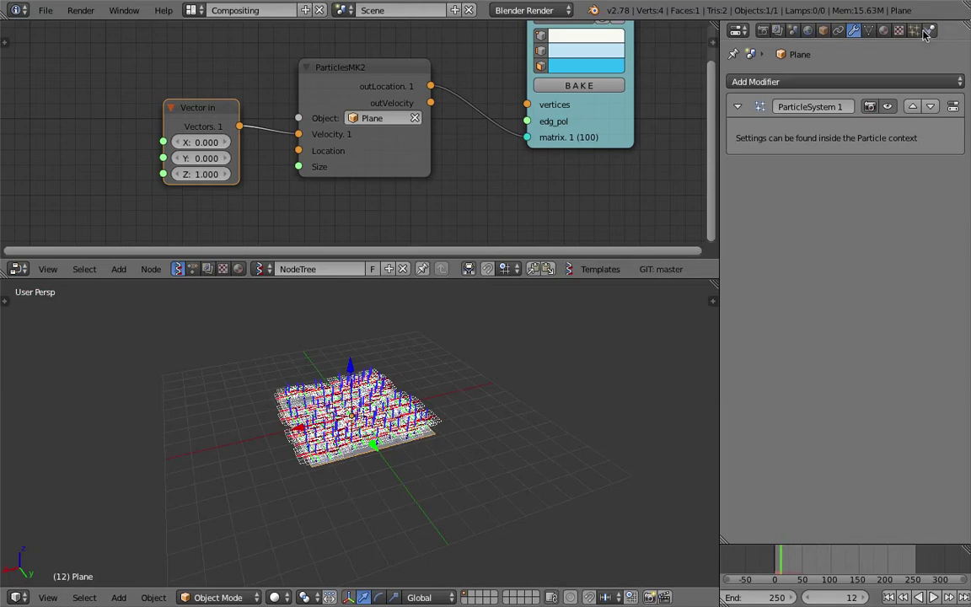
- Set the Lifetime of the plane's particle system to 250 in its Emission settings
click(914, 31)
drag(966, 254, 965, 66)
click(907, 198)
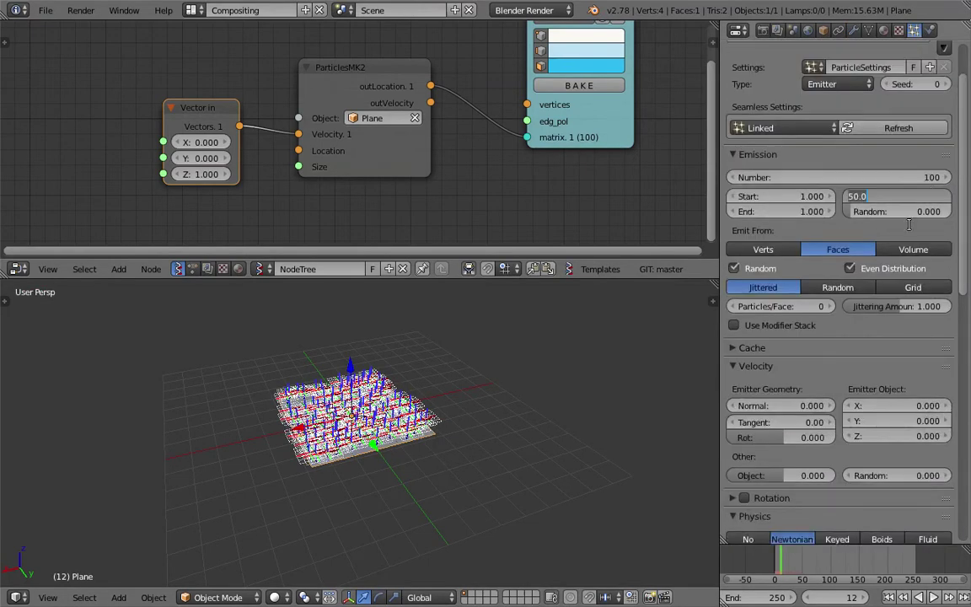
text(250)
key(Return)
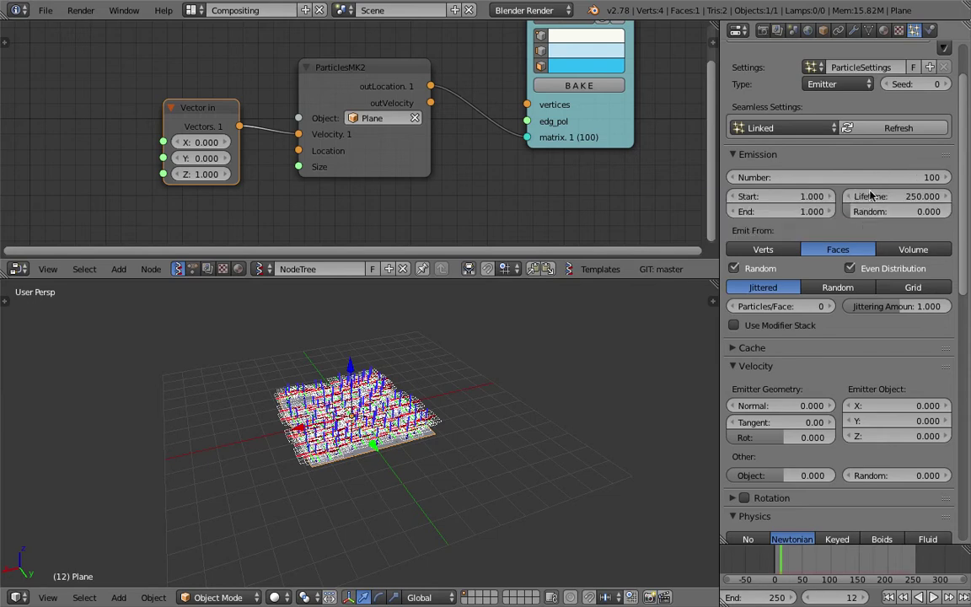
- Replay the animation from the first frame to check the particles with the longer lifetime, and rewind it
middle_drag(485, 408, 488, 422)
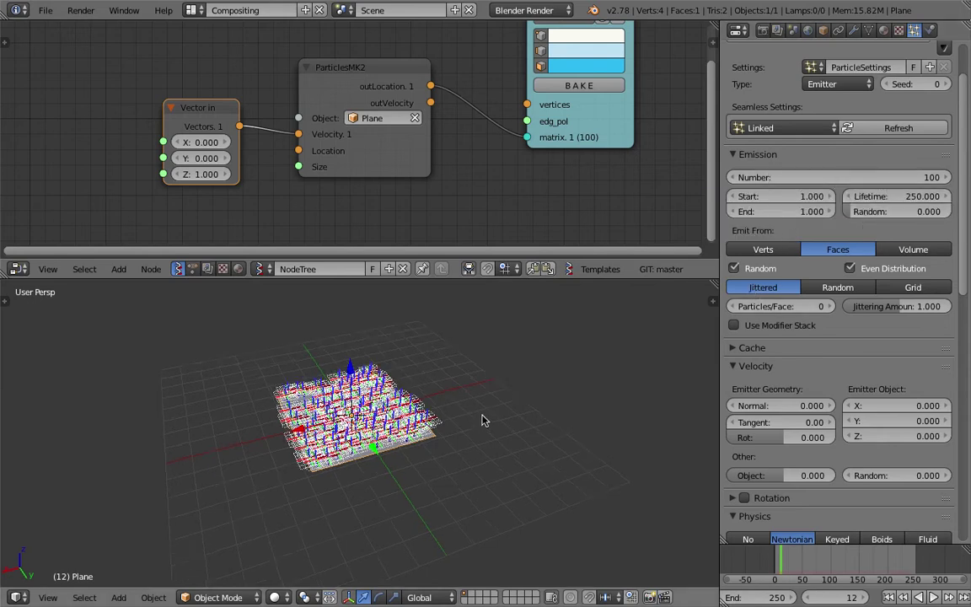
click(889, 597)
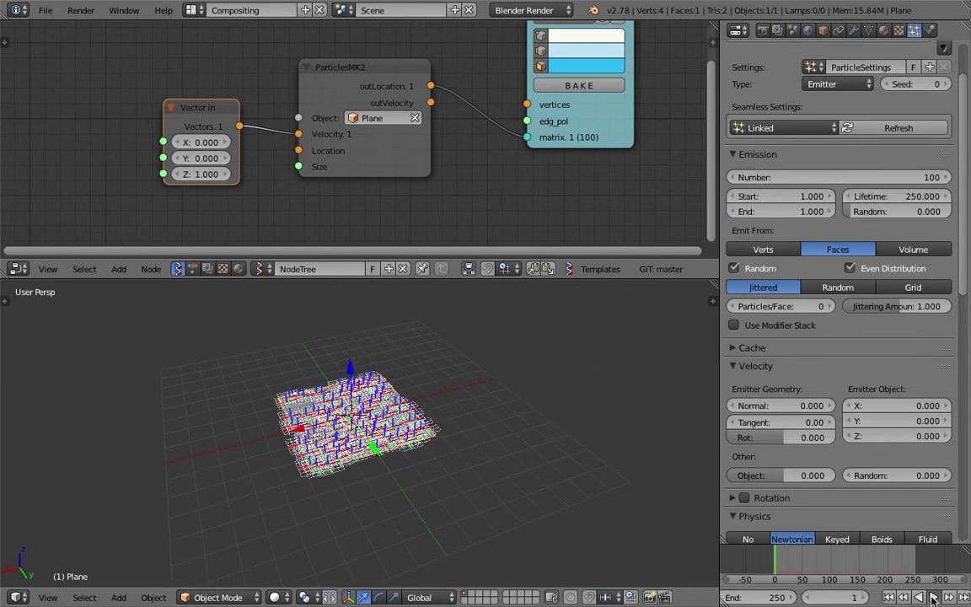
click(932, 597)
middle_drag(449, 469, 424, 436)
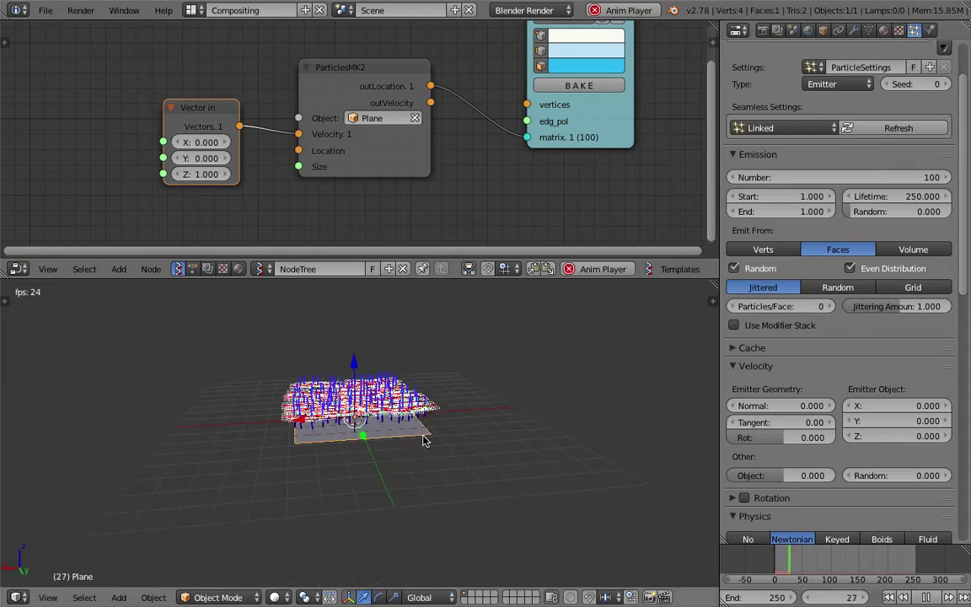
click(930, 597)
click(888, 596)
- Save the Blender file over the existing one
middle_drag(317, 373, 340, 394)
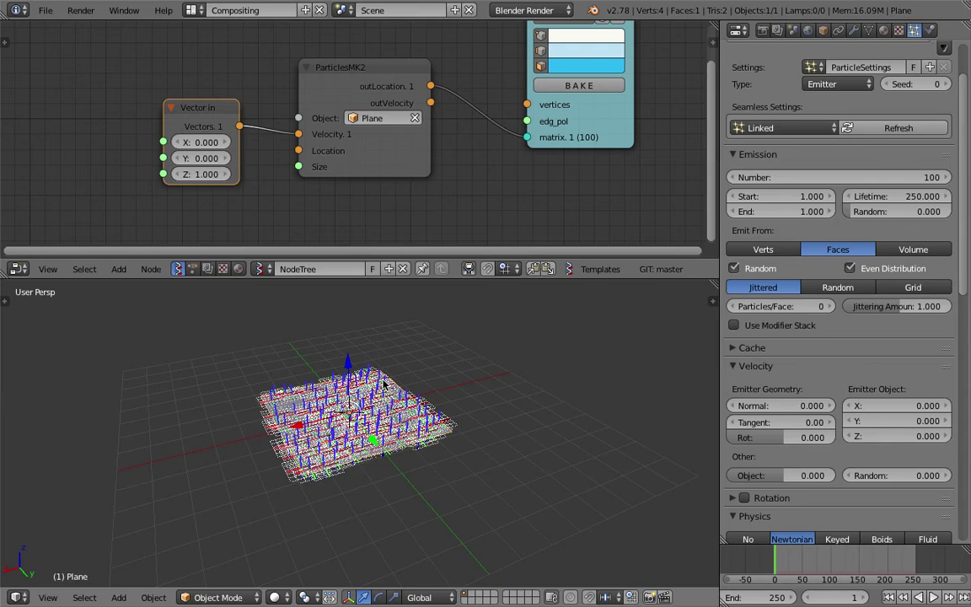
middle_drag(312, 408, 296, 400)
key(ctrl+s)
click(373, 425)
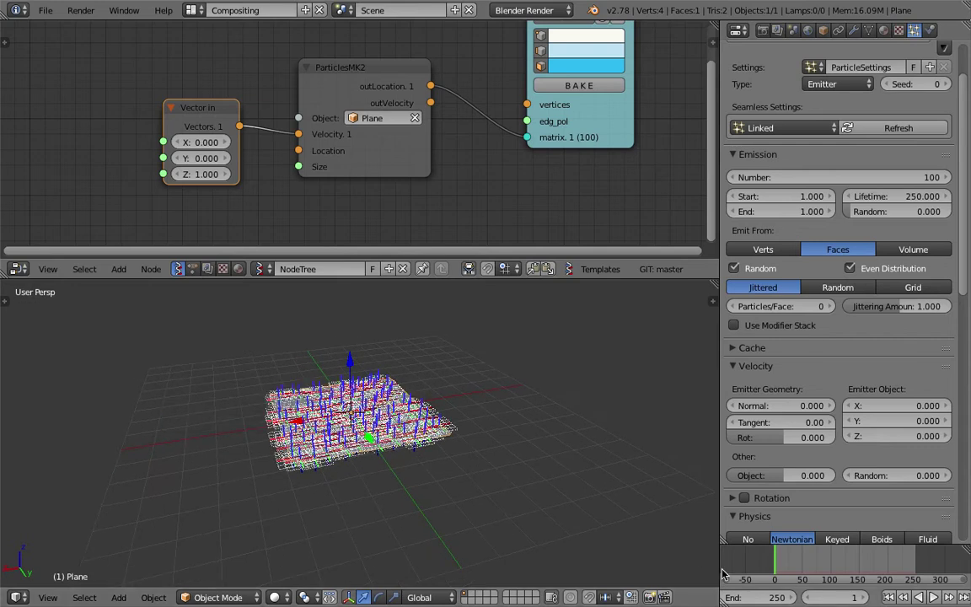
- During playback, try a Y velocity of 0.48, reset Y to 0, set X to 1 and restart the animation
click(933, 596)
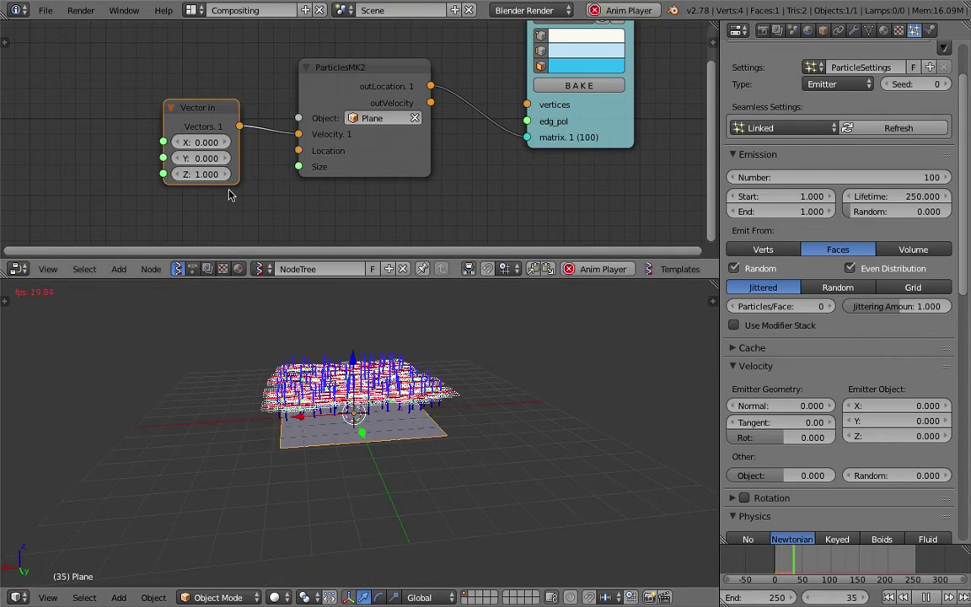
drag(203, 160, 242, 160)
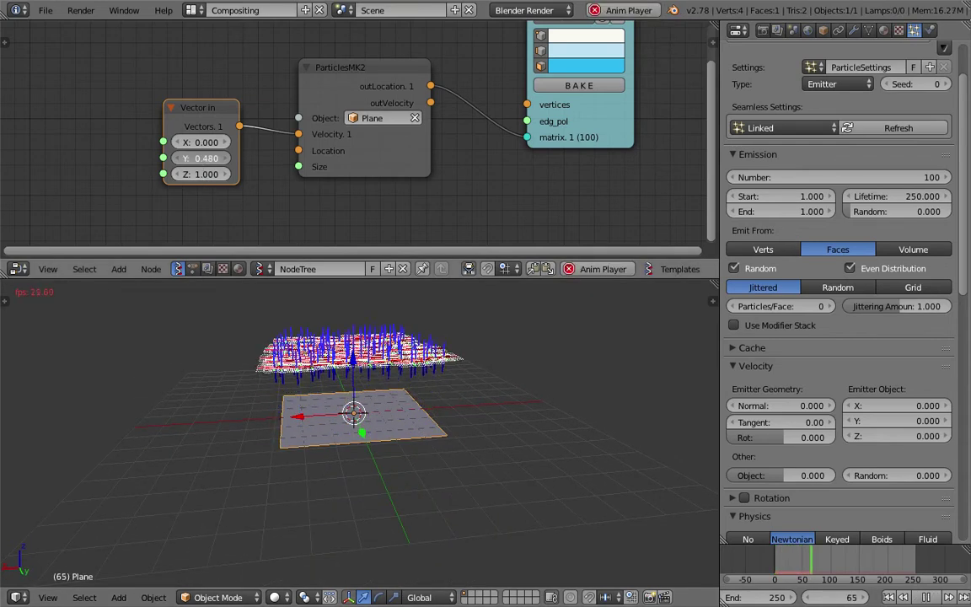
click(201, 160)
text(0)
key(Return)
click(205, 140)
text(1)
key(Return)
click(890, 596)
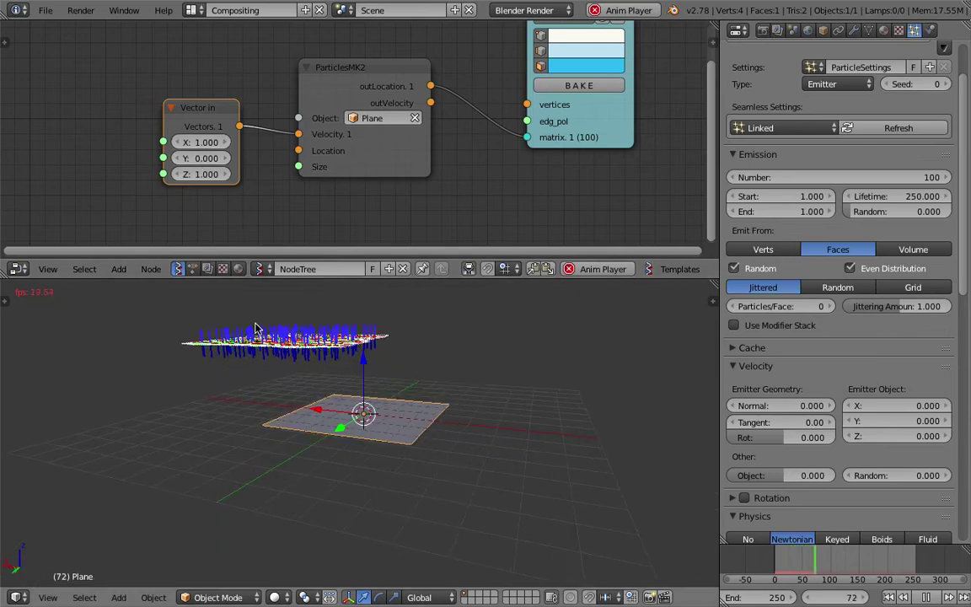
middle_drag(509, 454, 571, 489)
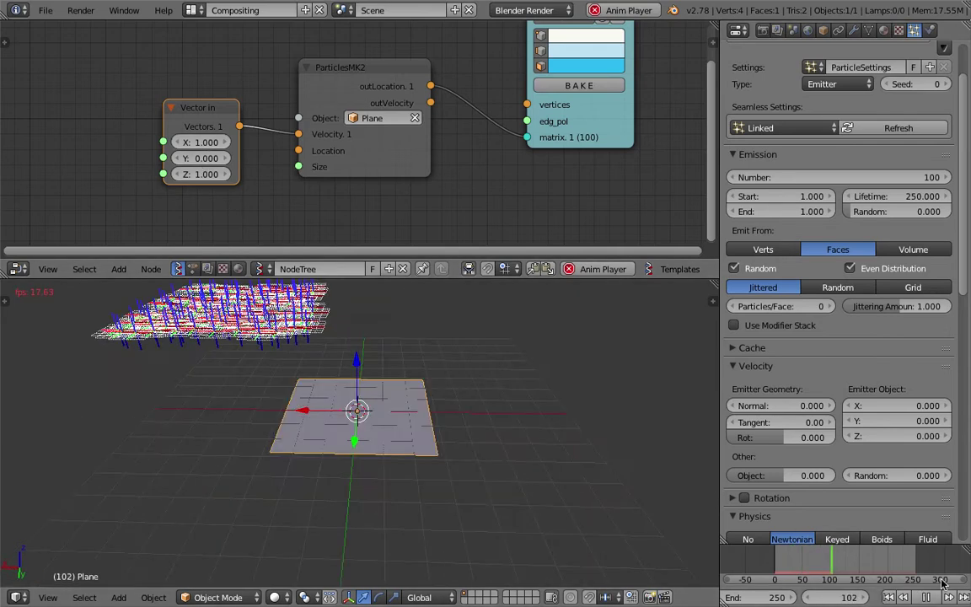
- Replay the animation while raising the Vector in values to X 7.480, Y 12.330 and Z 5.710, and view the displaced particles
click(926, 597)
click(891, 597)
click(933, 596)
drag(211, 161, 380, 159)
drag(210, 175, 320, 175)
click(926, 597)
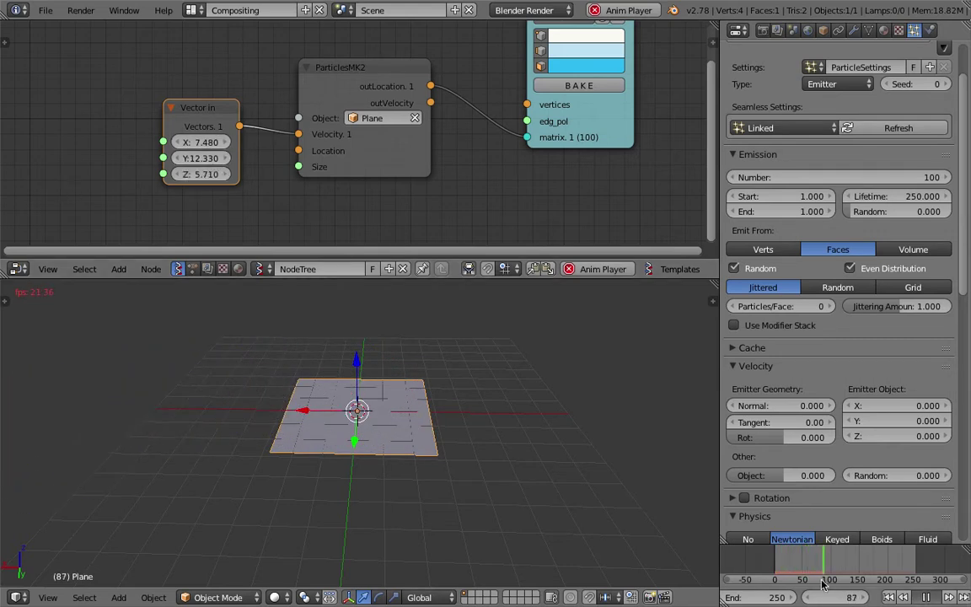
scroll(237, 459, down, 6)
middle_drag(234, 459, 209, 466)
- Set the X, Y and Z values of the Vector in node all to 0
drag(217, 143, 218, 173)
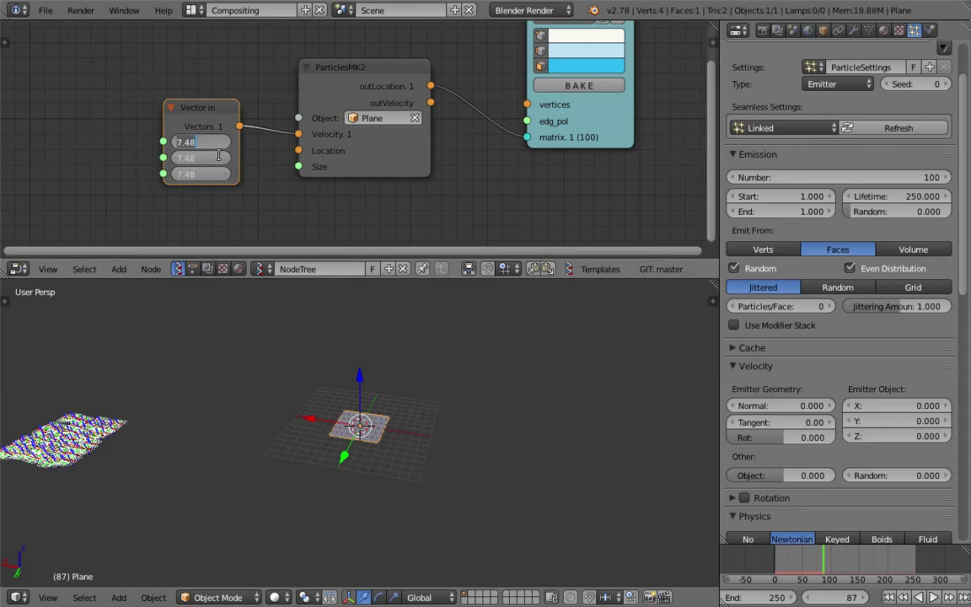
text(0)
key(Return)
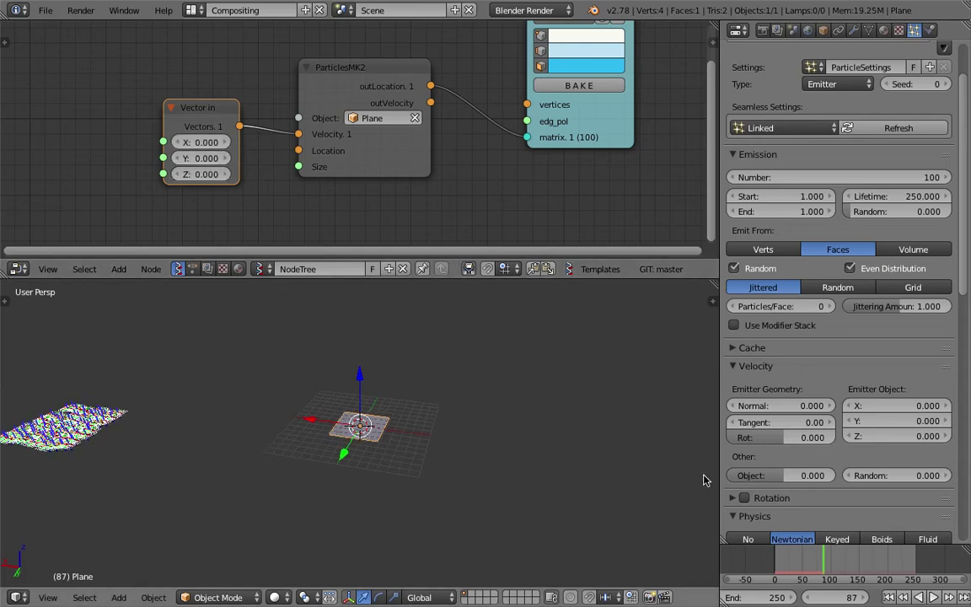
- Replay the animation from the first frame with zero velocity and inspect the particles on the plane up close
click(892, 597)
key(alt+a)
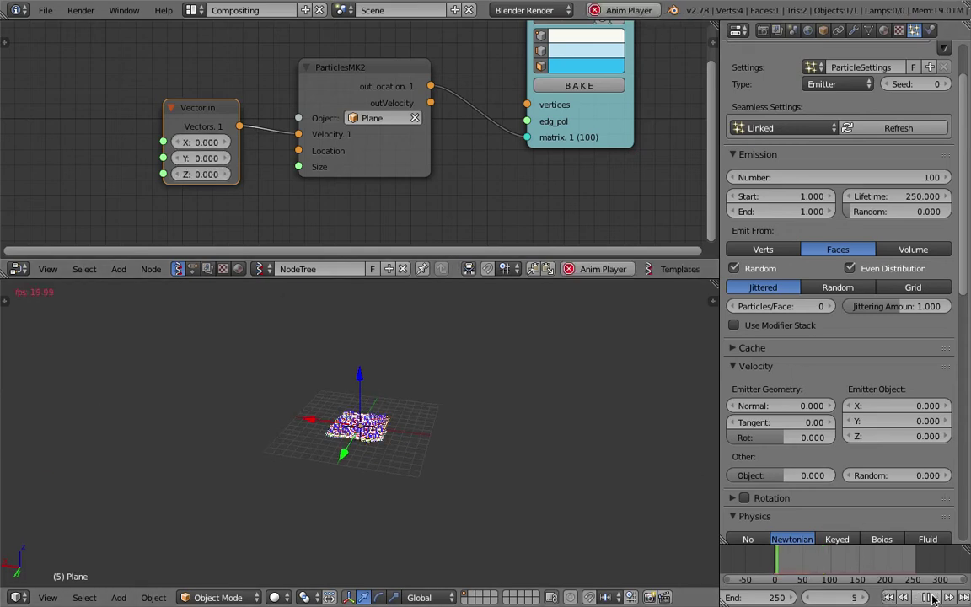
scroll(548, 461, up, 6)
middle_drag(526, 455, 505, 454)
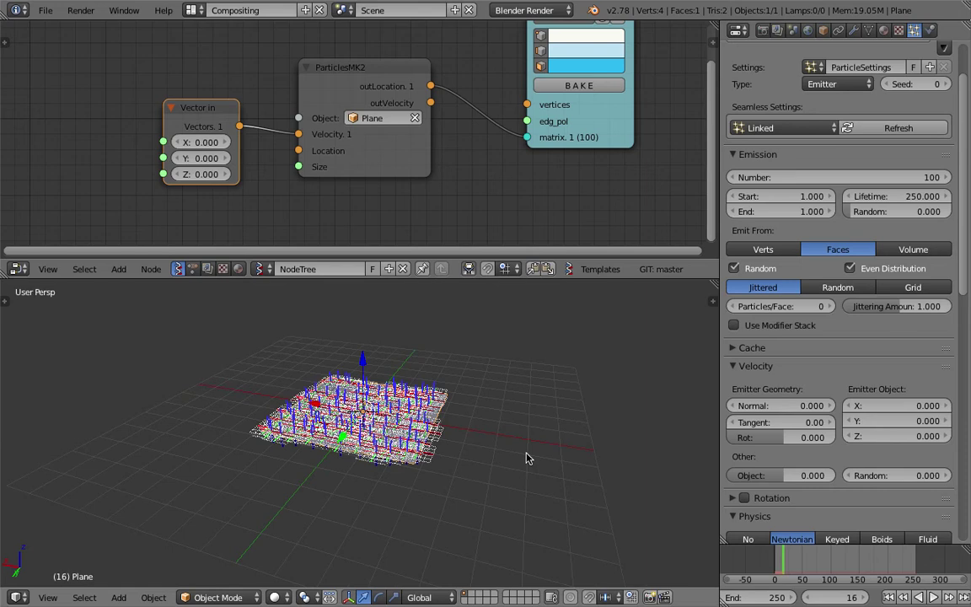
click(890, 596)
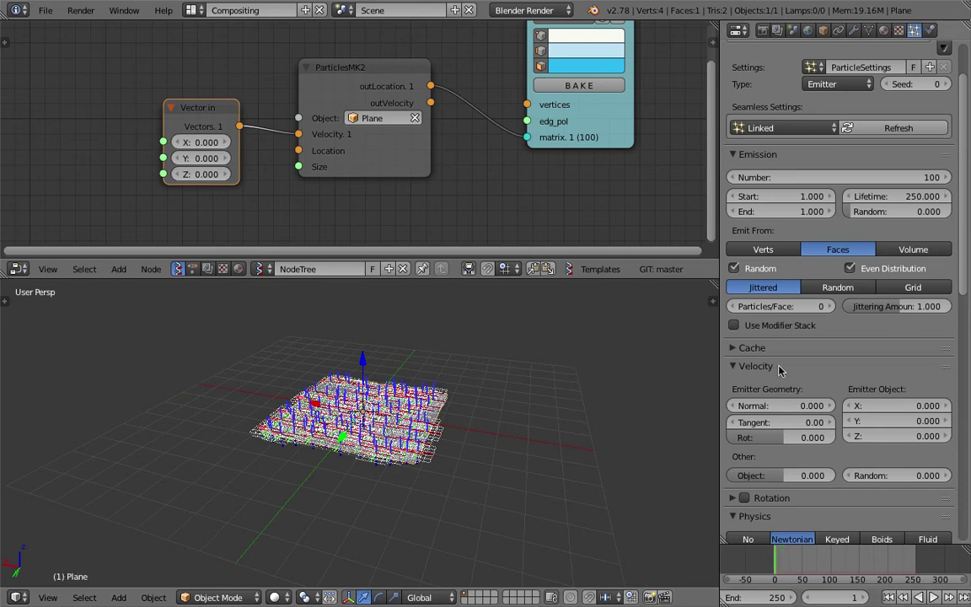
click(935, 599)
click(935, 600)
scroll(387, 431, up, 3)
middle_drag(387, 432, 368, 425)
scroll(366, 428, down, 2)
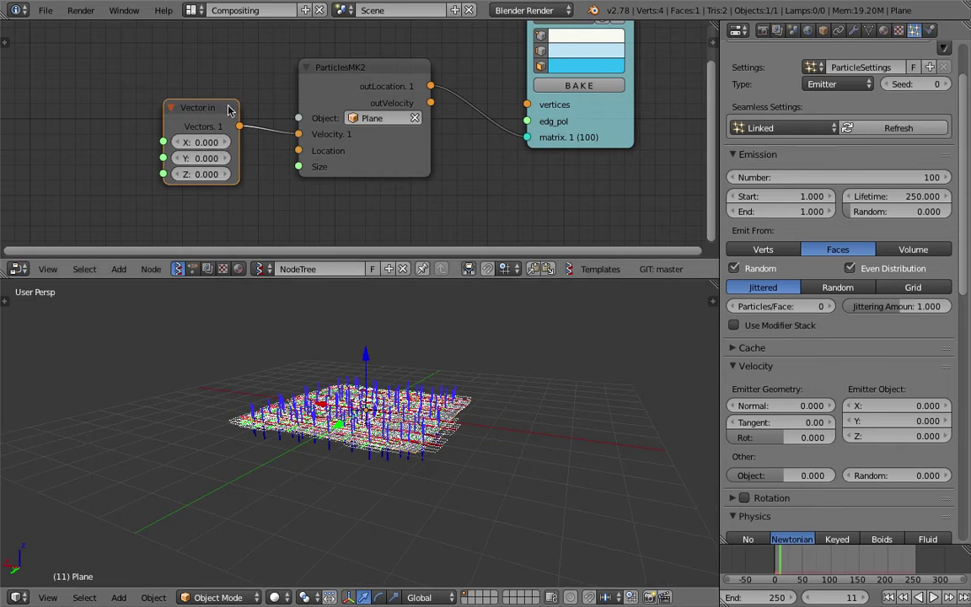
- Replace the Vector in node with a Random Vector MK2 node linked to ParticlesMK2's Velocity input
drag(224, 109, 197, 112)
key(x)
key(ctrl+space)
text(random v)
key(Return)
click(122, 96)
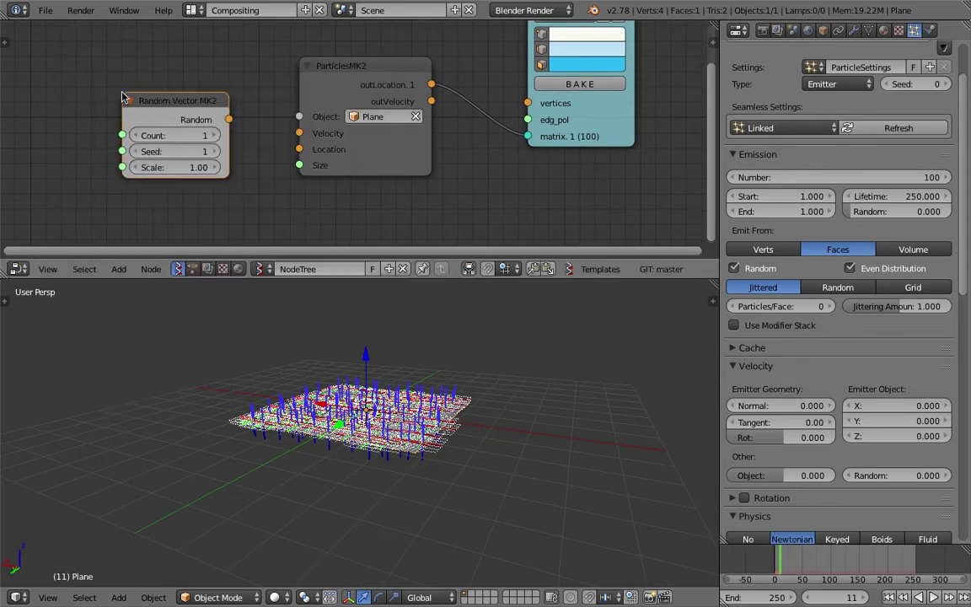
drag(229, 119, 299, 133)
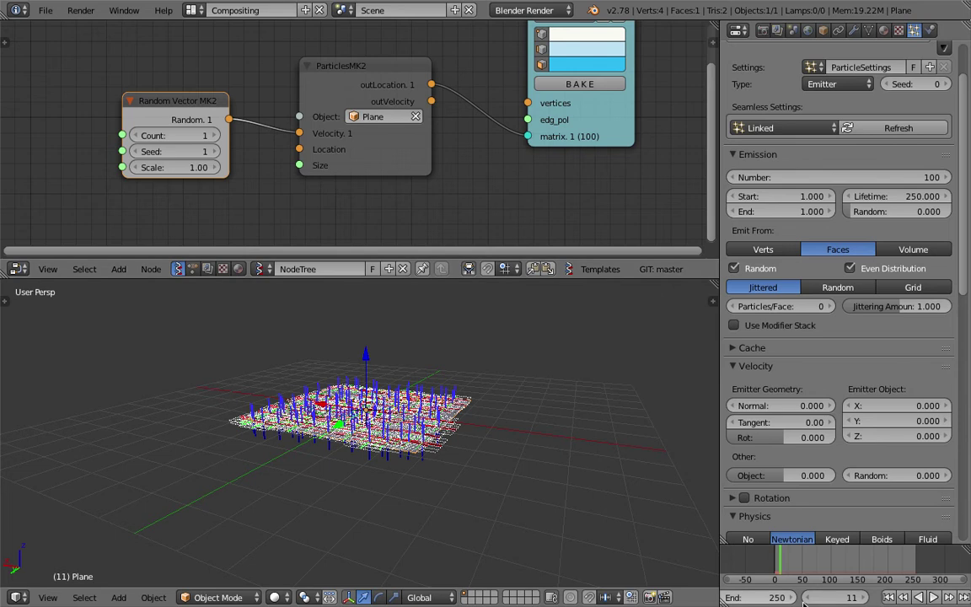
- Play the animation from the first frame to check how the single random vector moves the particles
click(888, 600)
click(933, 598)
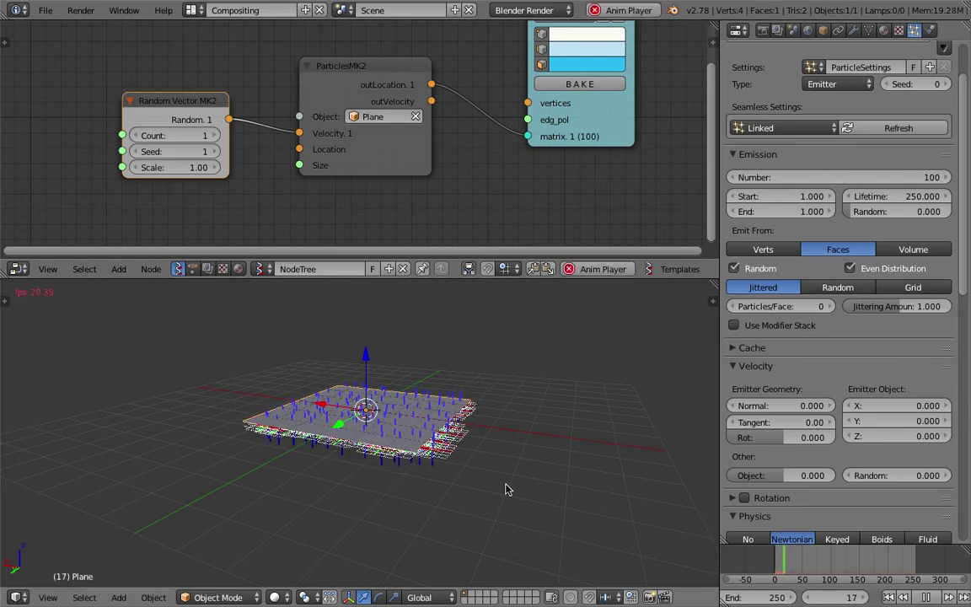
middle_drag(421, 415, 406, 398)
click(925, 597)
mouse_move(472, 447)
middle_down()
mouse_move(447, 426)
mouse_move(459, 443)
middle_up()
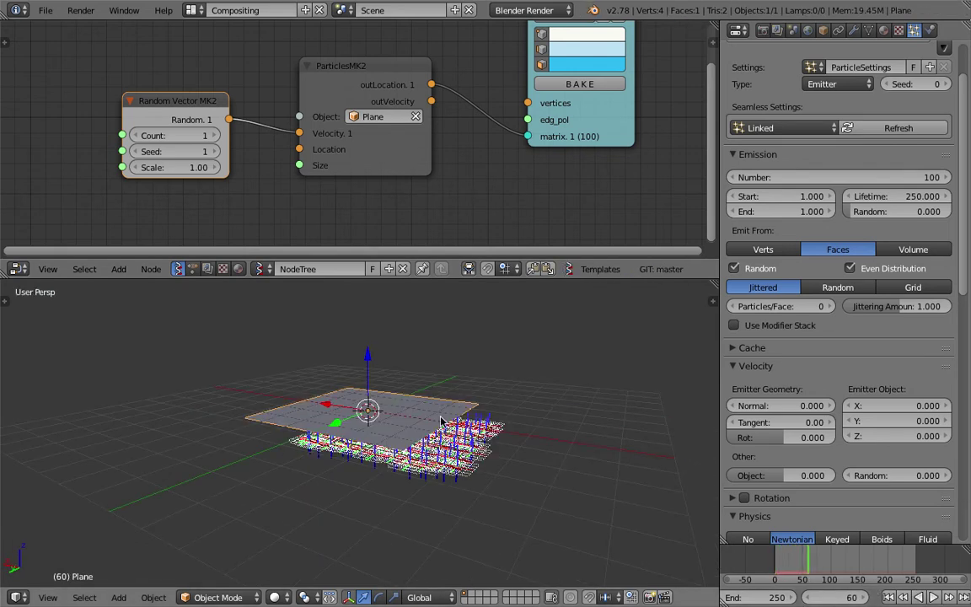
- Set the Random Vector MK2 node's Count to 100 and replay the animation from the first frame
click(192, 133)
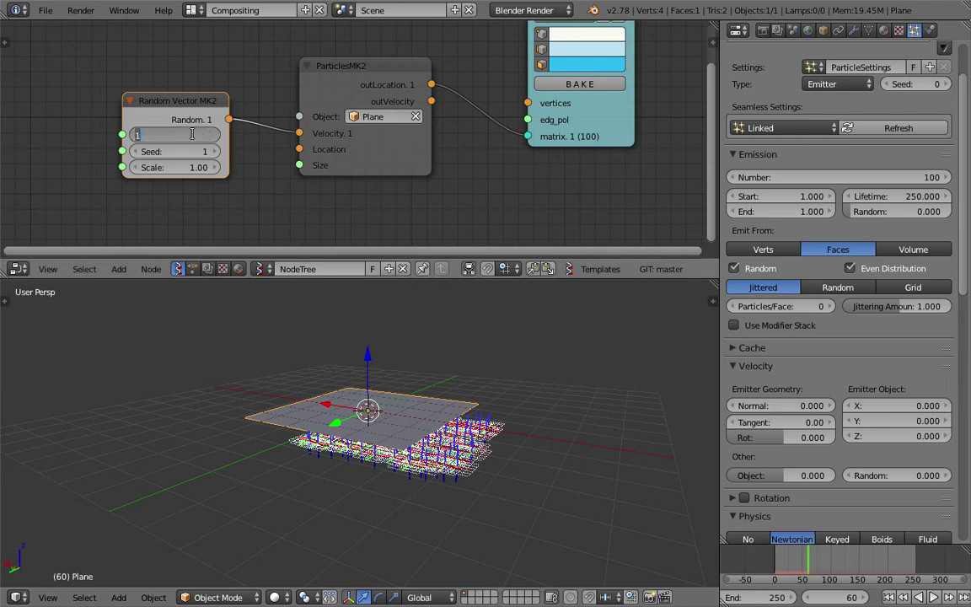
text(100)
key(Return)
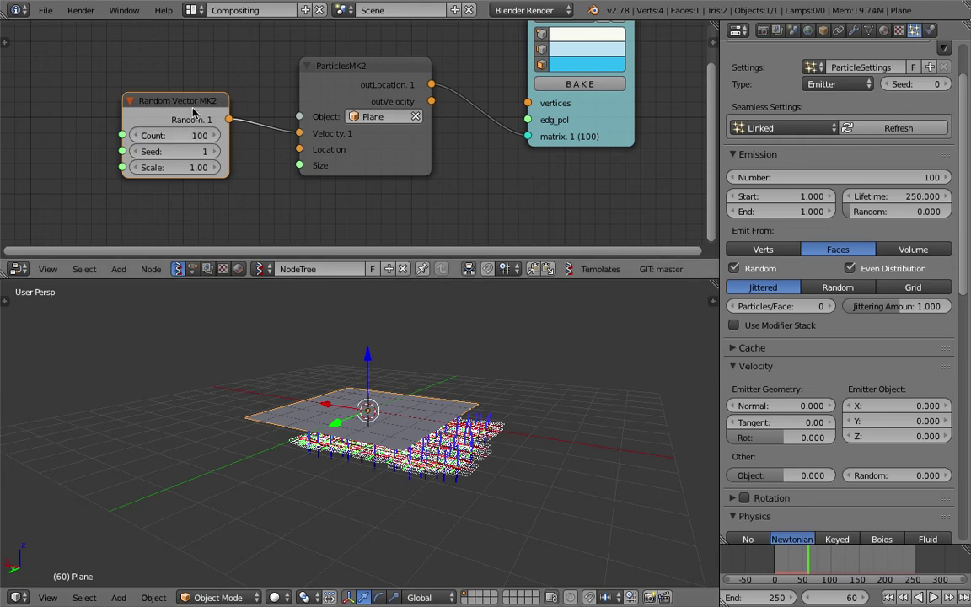
scroll(186, 105, up, 1)
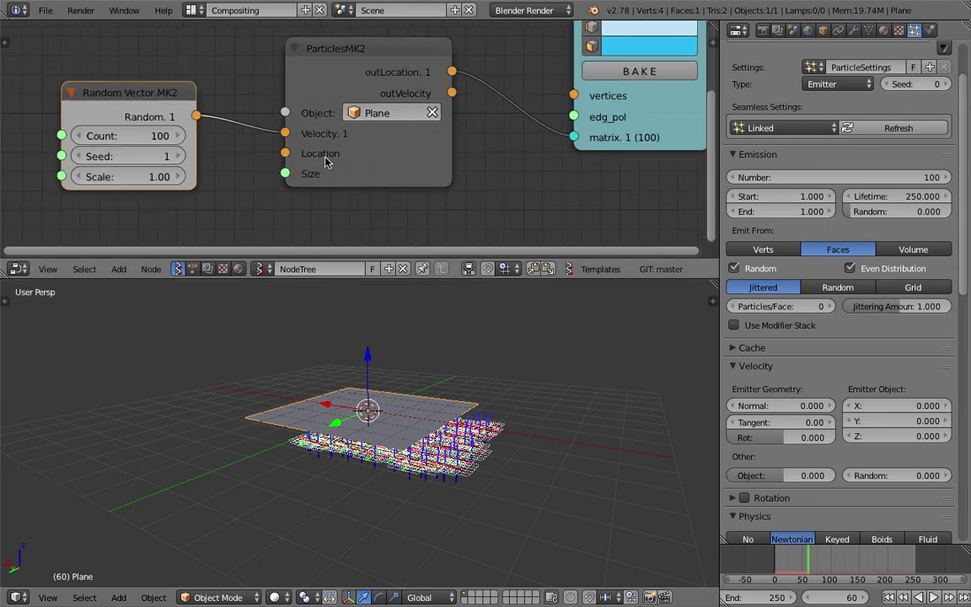
click(890, 597)
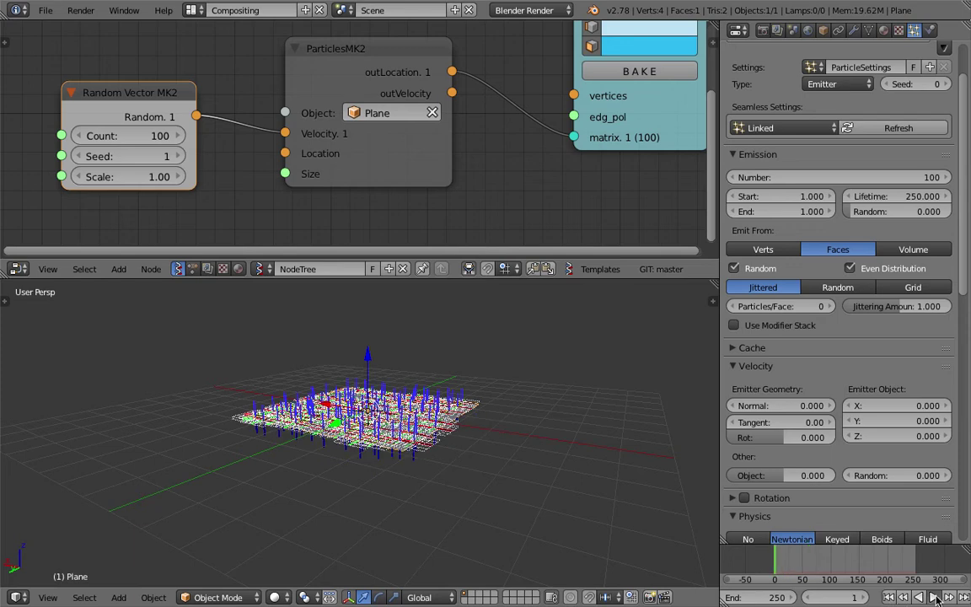
click(934, 597)
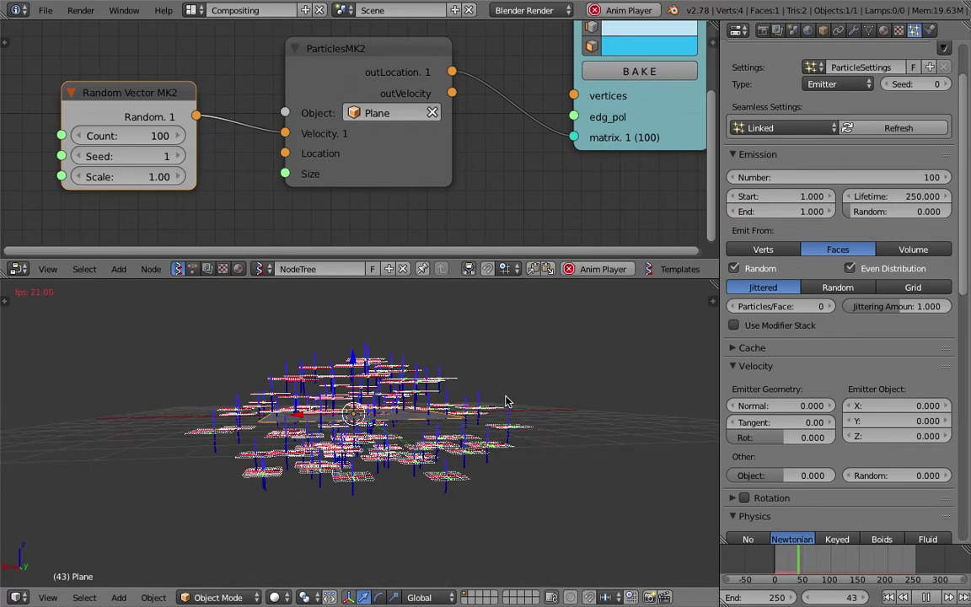
- Pause, rewind and replay the animation, orbiting around the plane to examine how the 100 random velocities spread the particles
click(926, 597)
middle_drag(621, 408, 537, 441)
click(889, 597)
click(933, 597)
middle_drag(403, 434, 416, 427)
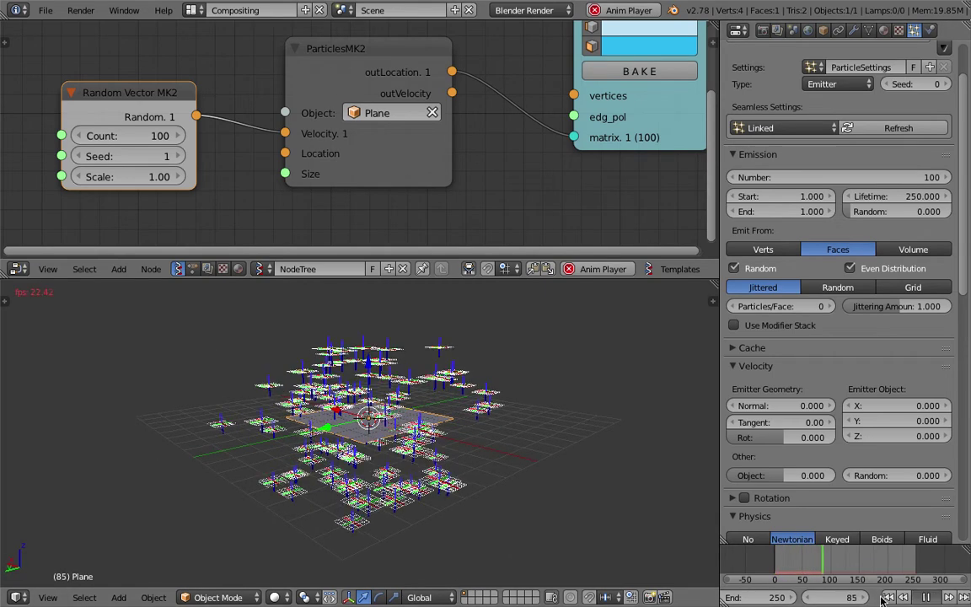
click(925, 598)
middle_drag(323, 495, 357, 477)
middle_drag(380, 419, 365, 427)
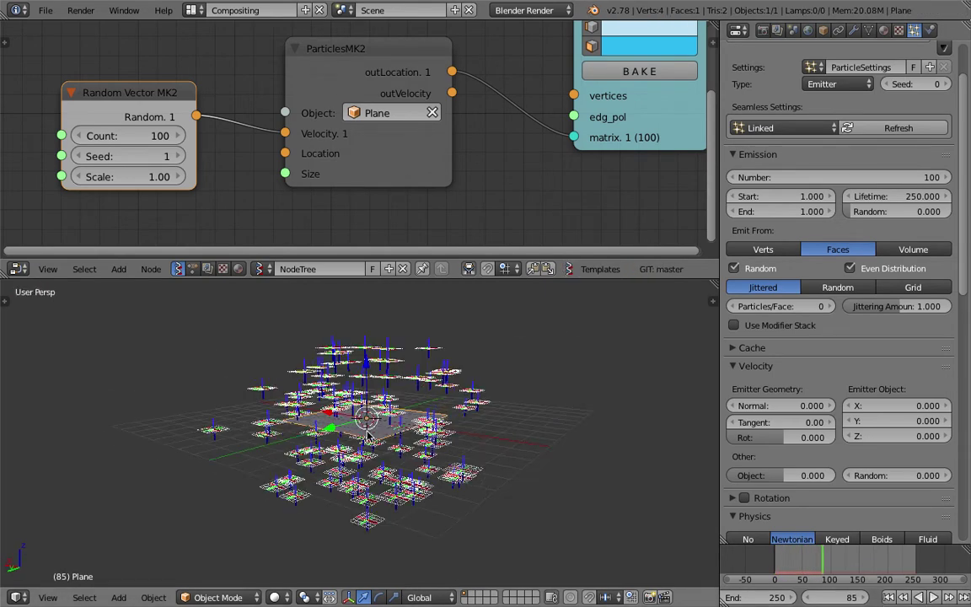
- Reposition the Random Vector MK2 and ParticlesMK2 nodes, and narrow the properties editor to widen the node editor
scroll(362, 184, down, 3)
middle_drag(288, 129, 338, 120)
drag(217, 97, 157, 101)
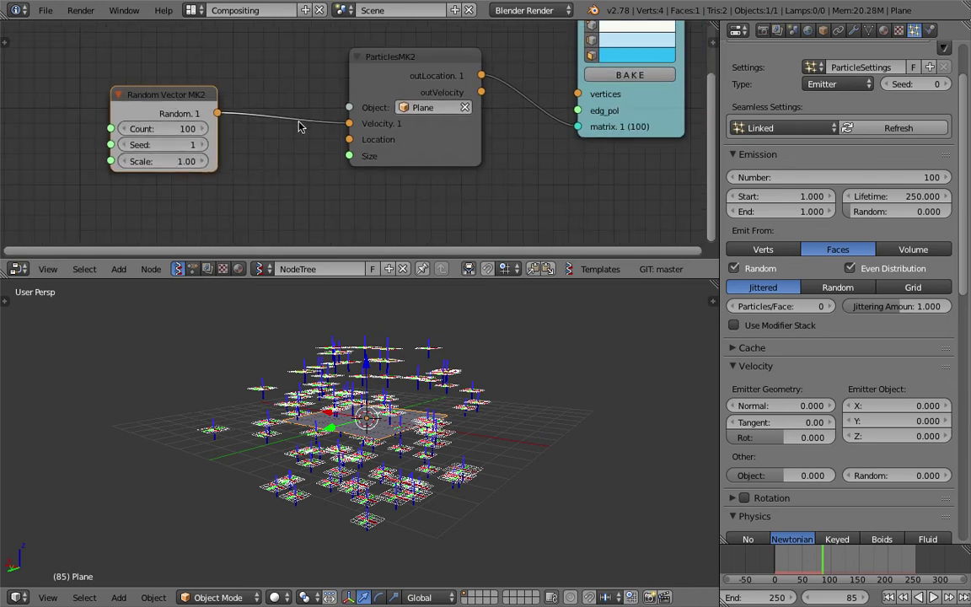
middle_drag(353, 113, 305, 119)
drag(307, 112, 266, 110)
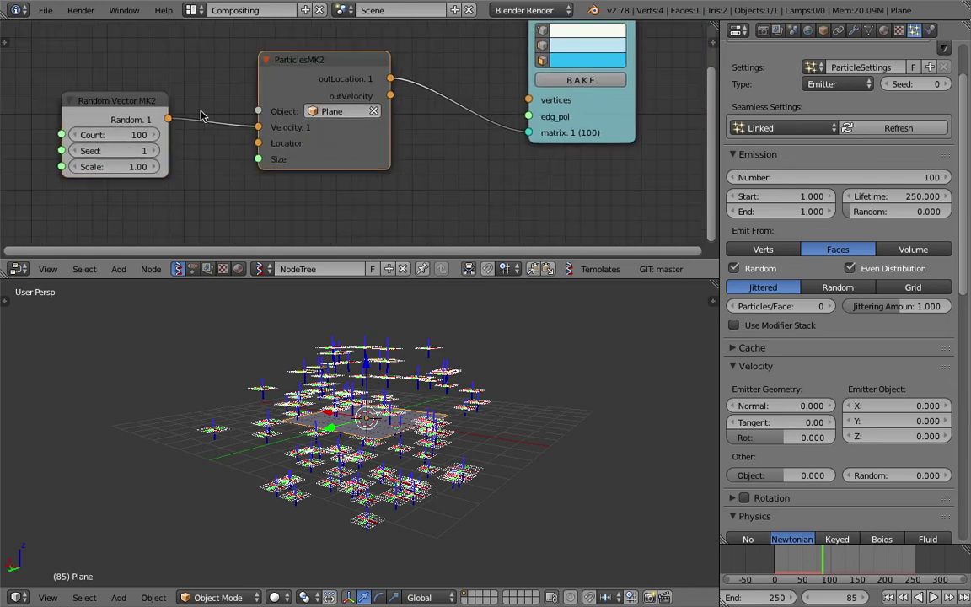
drag(357, 147, 323, 154)
scroll(335, 158, down, 2)
middle_drag(361, 163, 306, 173)
drag(720, 115, 806, 116)
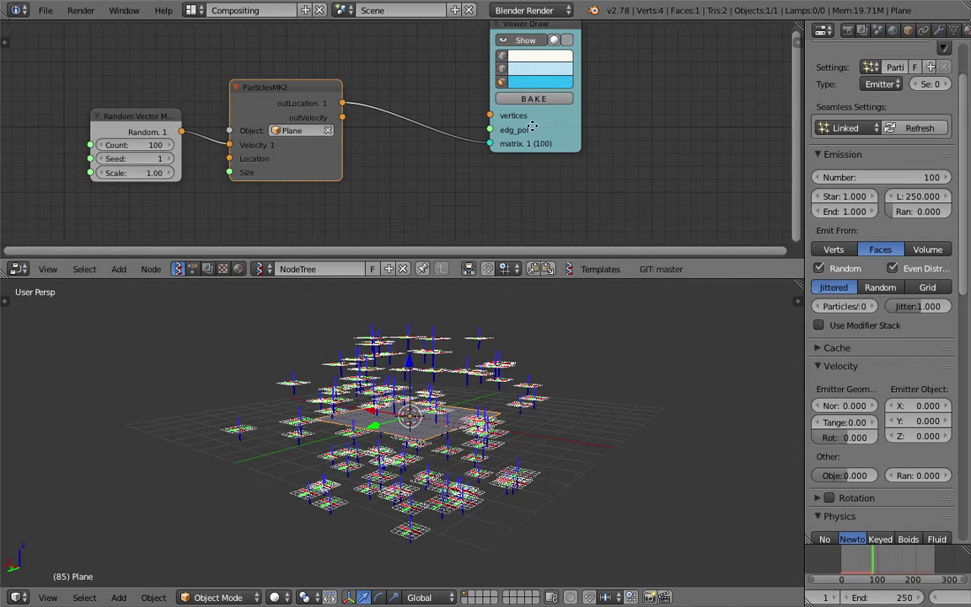
- Move the Viewer Draw node farther from ParticlesMK2 and cut the link between outLocation and the viewer's matrix input
scroll(537, 123, down, 1)
middle_drag(537, 132, 484, 143)
drag(489, 144, 594, 132)
middle_drag(470, 336, 462, 389)
key(ctrl+s)
click(461, 399)
ctrl+drag(493, 158, 469, 120)
drag(295, 116, 339, 123)
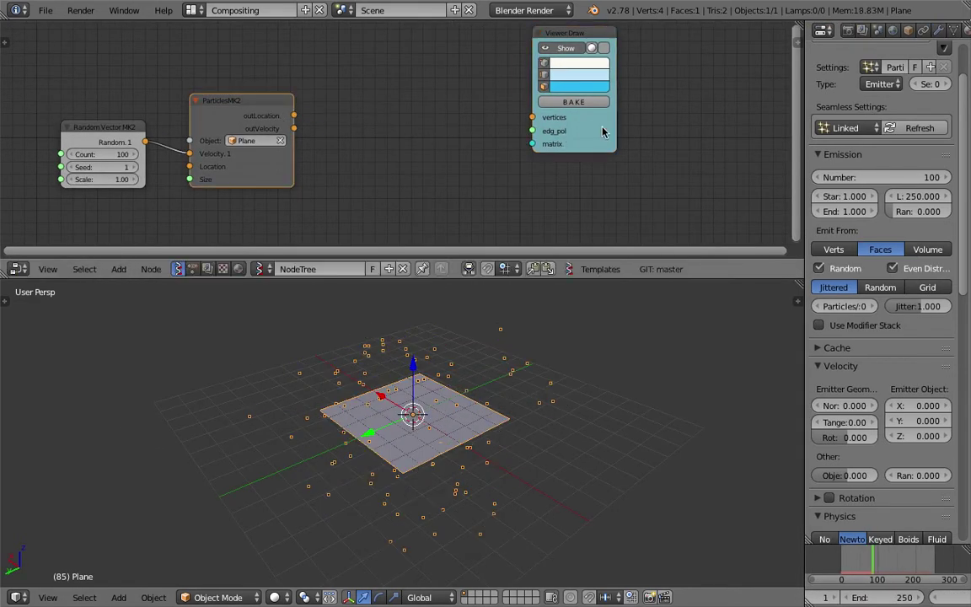
drag(601, 126, 662, 133)
- Add a Vector Turbulence node and place it between ParticlesMK2 and Viewer Draw
click(262, 104)
key(shift+a)
click(413, 119)
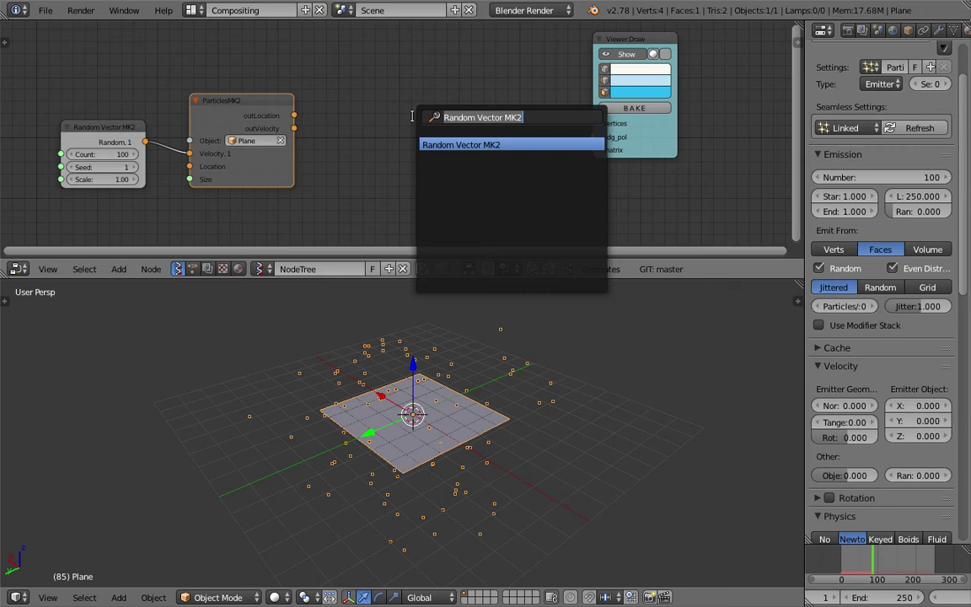
text(vector tu)
key(Return)
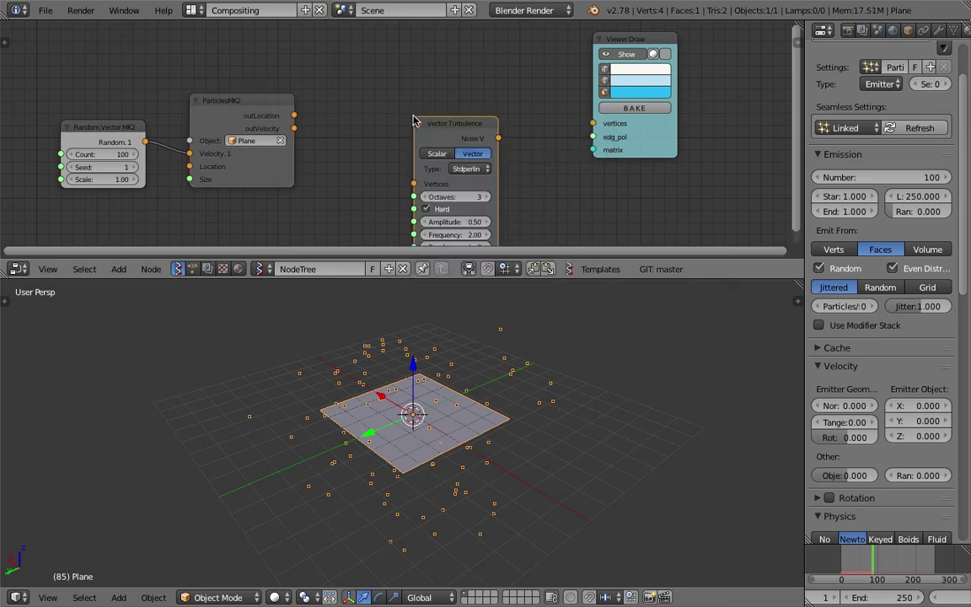
click(370, 77)
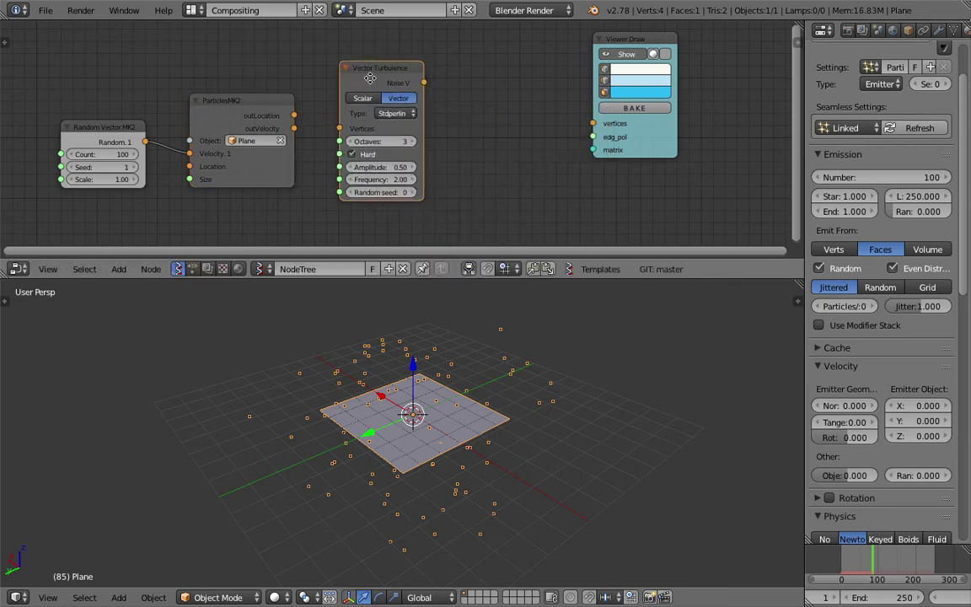
- Rearrange the nodes to make room between Vector Turbulence and Viewer Draw
scroll(370, 78, up, 2)
drag(321, 134, 253, 84)
mouse_move(435, 72)
mouse_down()
mouse_move(503, 86)
mouse_move(502, 68)
mouse_up()
scroll(491, 97, down, 3)
key(ctrl+s)
drag(639, 42, 683, 51)
- Duplicate the ParticlesMK2 node and place the copy between Vector Turbulence and Viewer Draw
click(219, 107)
key(shift+d)
click(472, 94)
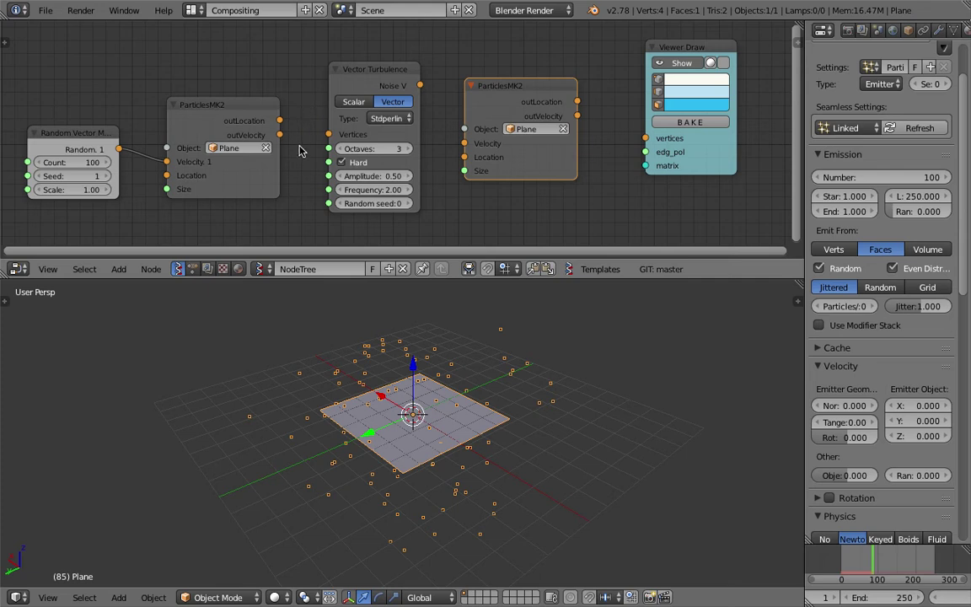
drag(346, 80, 354, 78)
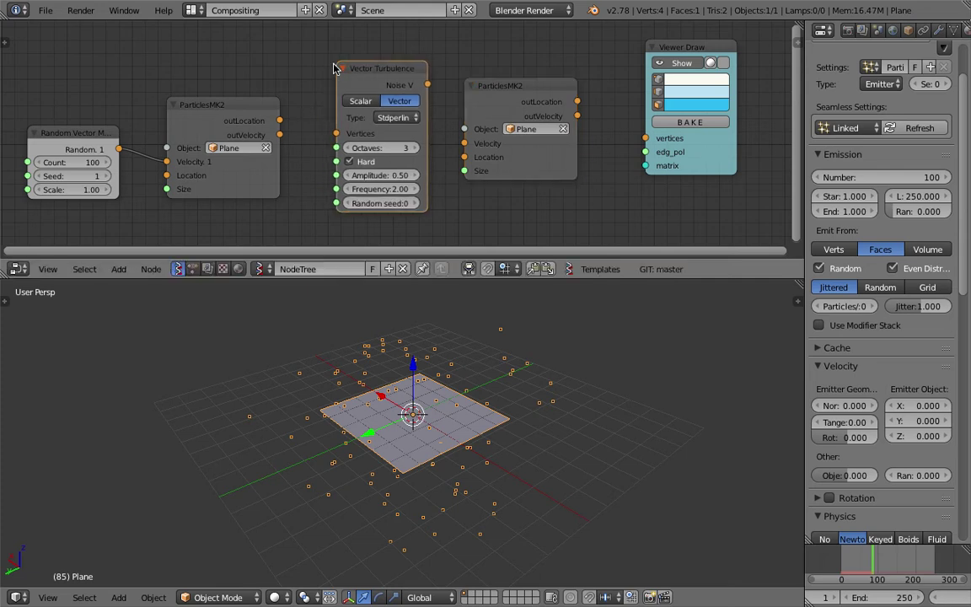
middle_drag(327, 90, 337, 88)
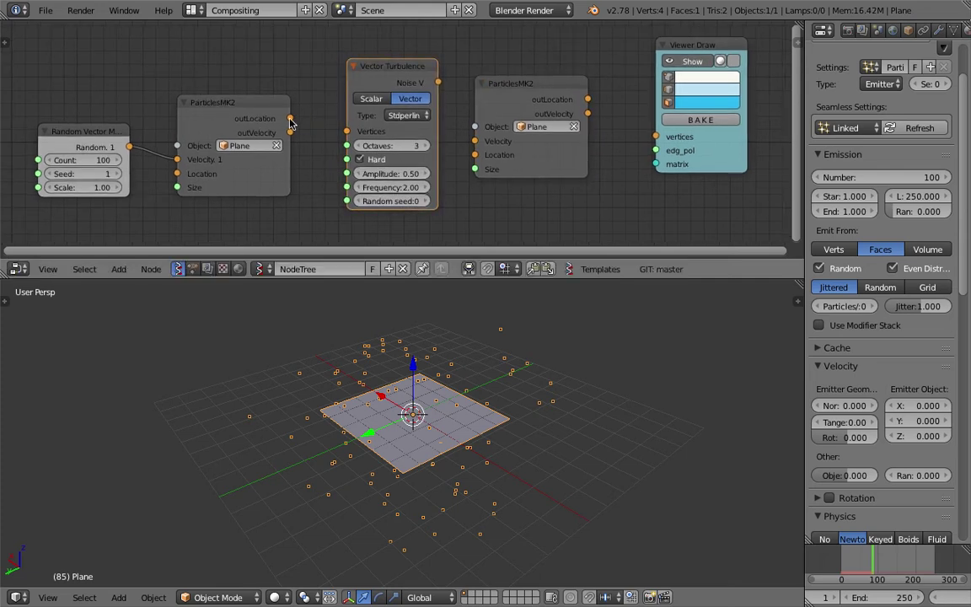
- Chain the first ParticlesMK2's outLocation through Vector Turbulence into the second ParticlesMK2's Velocity, and its outLocation into Viewer Draw's vertices
scroll(251, 126, up, 1)
middle_drag(250, 123, 263, 119)
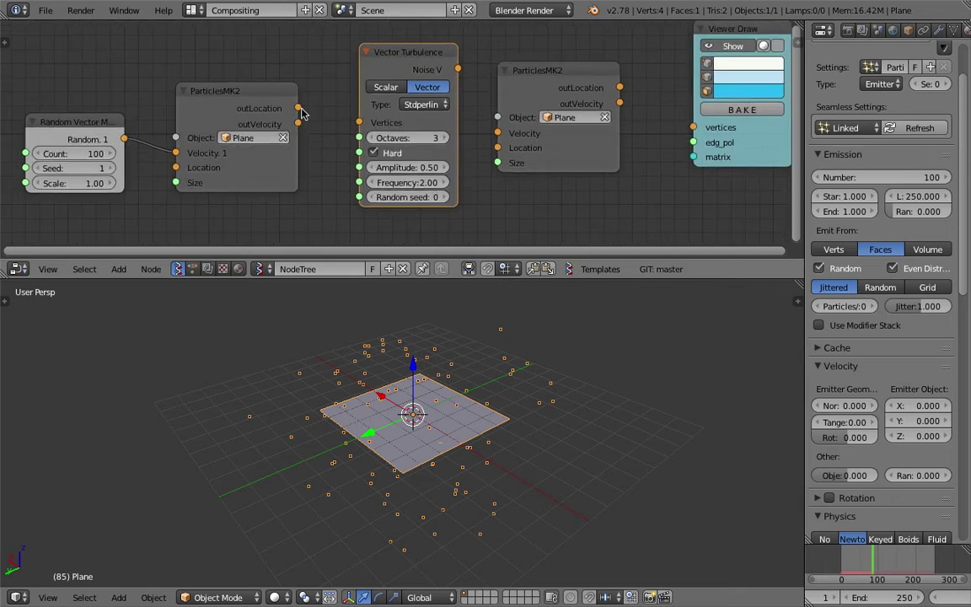
drag(298, 108, 359, 123)
drag(458, 68, 463, 87)
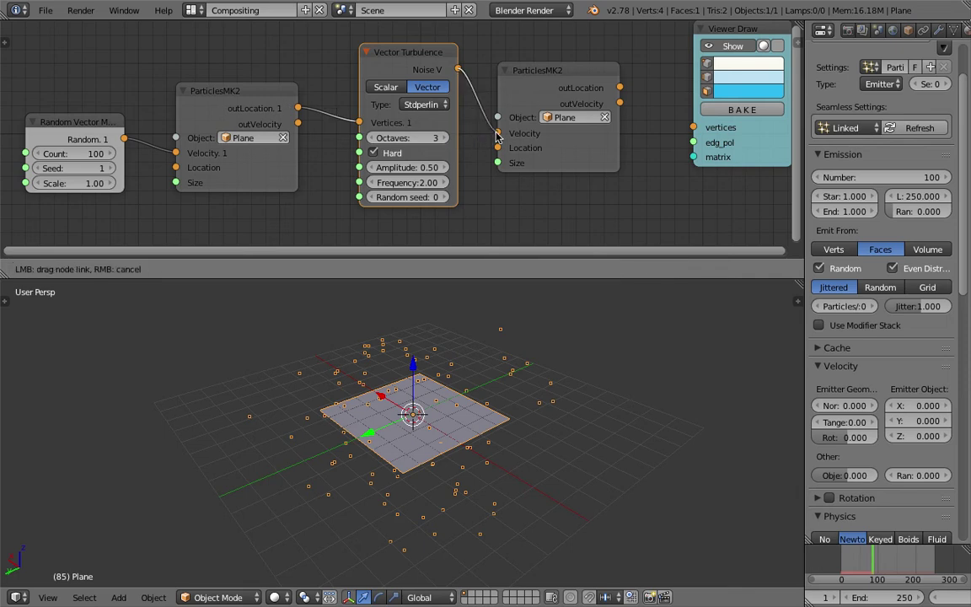
drag(497, 135, 498, 133)
drag(619, 87, 693, 127)
scroll(858, 600, down, 6)
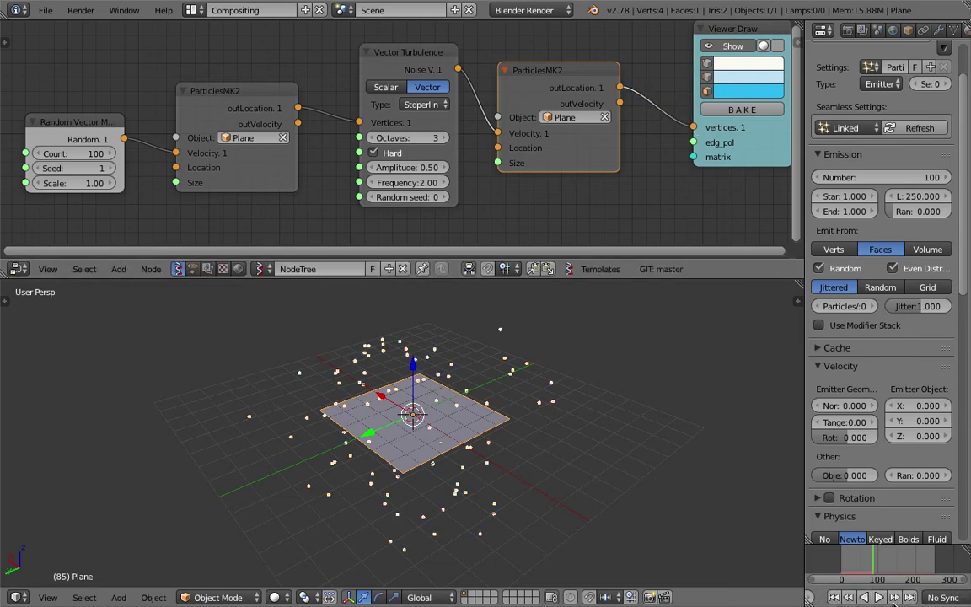
- Play the animation from the first frame and view how the turbulence moves the particles above the plane
click(834, 597)
click(880, 598)
middle_drag(550, 494, 585, 459)
mouse_move(388, 438)
middle_down()
mouse_move(468, 427)
mouse_move(410, 411)
mouse_move(387, 442)
middle_up()
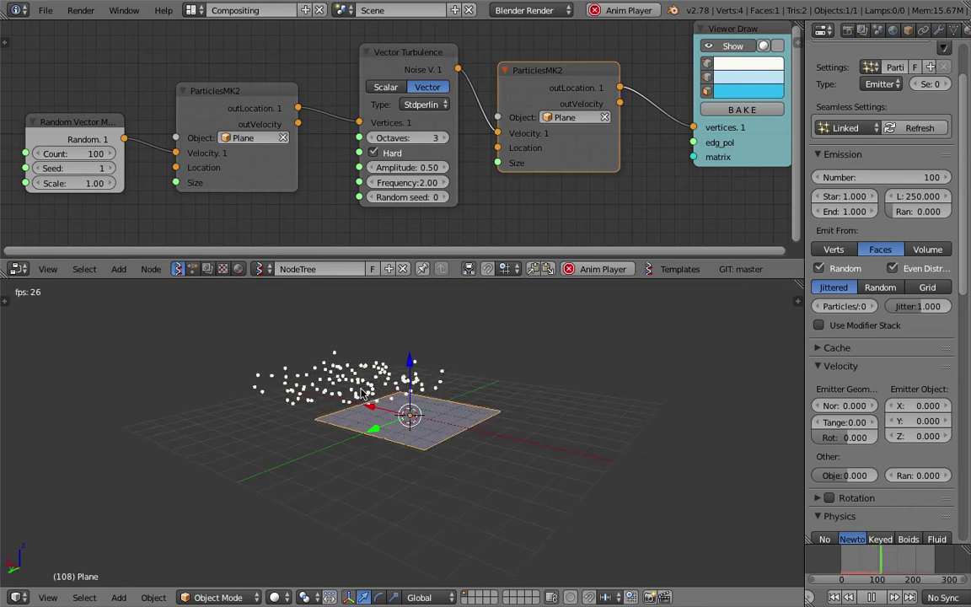
scroll(487, 426, down, 3)
middle_drag(490, 427, 462, 421)
- Stop the animation and detach the Random Vector MK2 node from the first ParticlesMK2's Velocity input, moving it aside
middle_drag(128, 146, 169, 136)
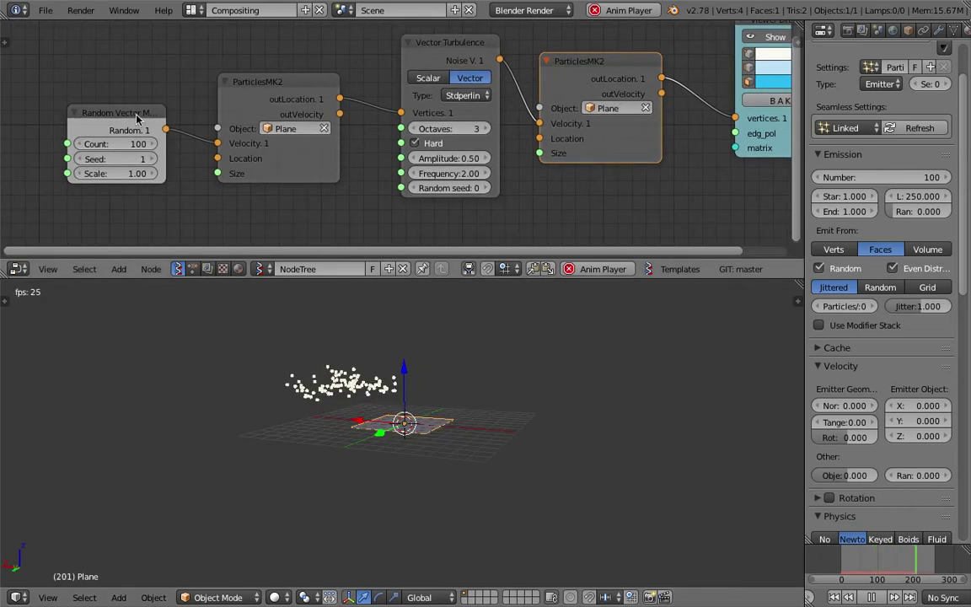
drag(136, 118, 108, 126)
middle_drag(129, 135, 181, 129)
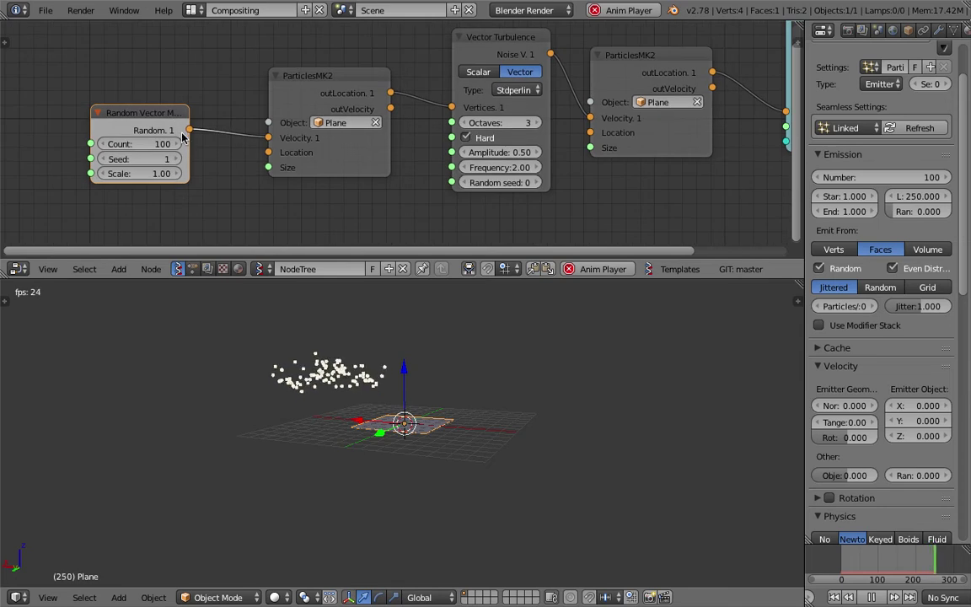
drag(152, 159, 203, 159)
click(146, 159)
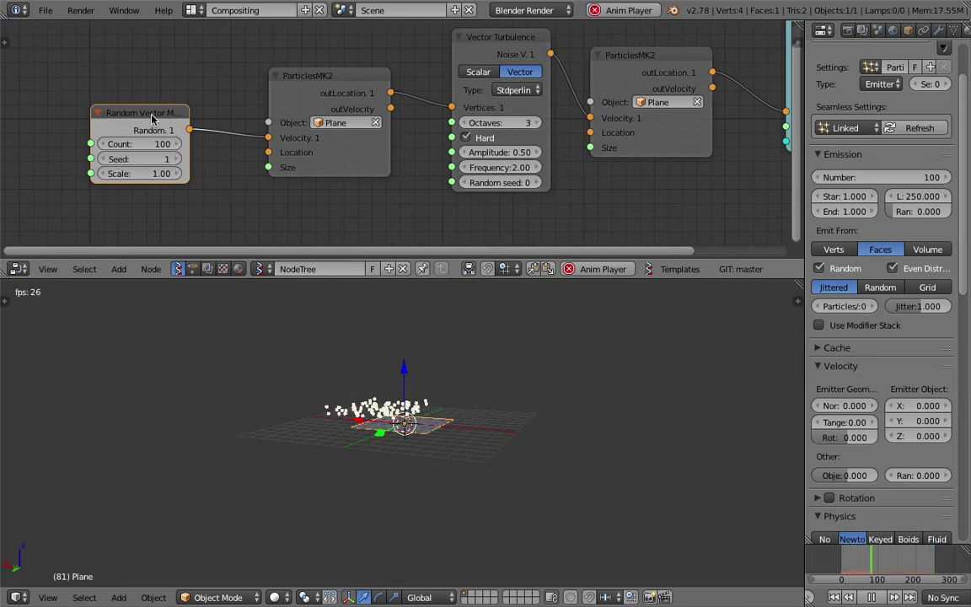
scroll(202, 133, up, 1)
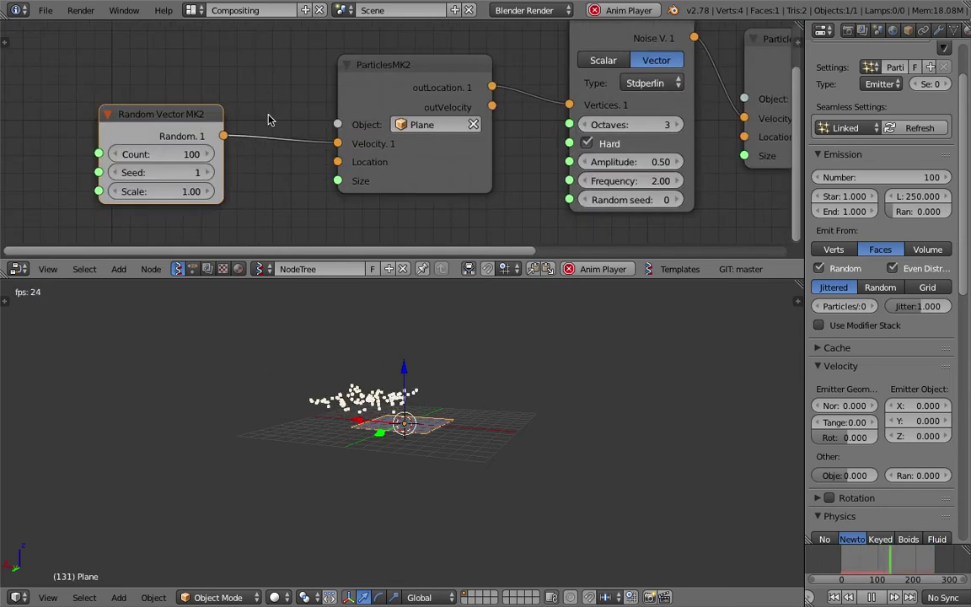
key(Escape)
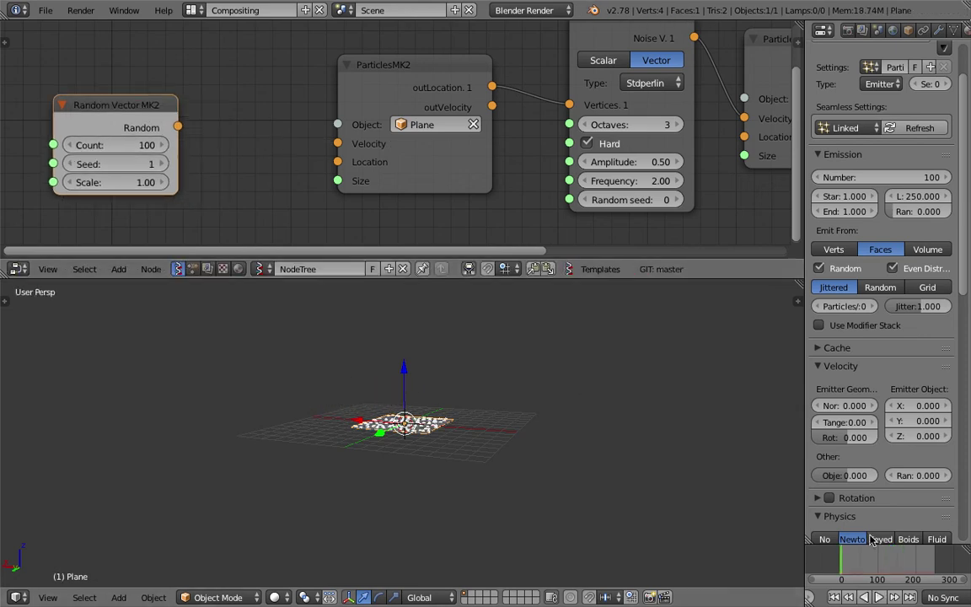
- Add a Vector in node with Z set to 1 and link it to the first ParticlesMK2's Velocity input
key(shift+a)
click(217, 103)
text(vec)
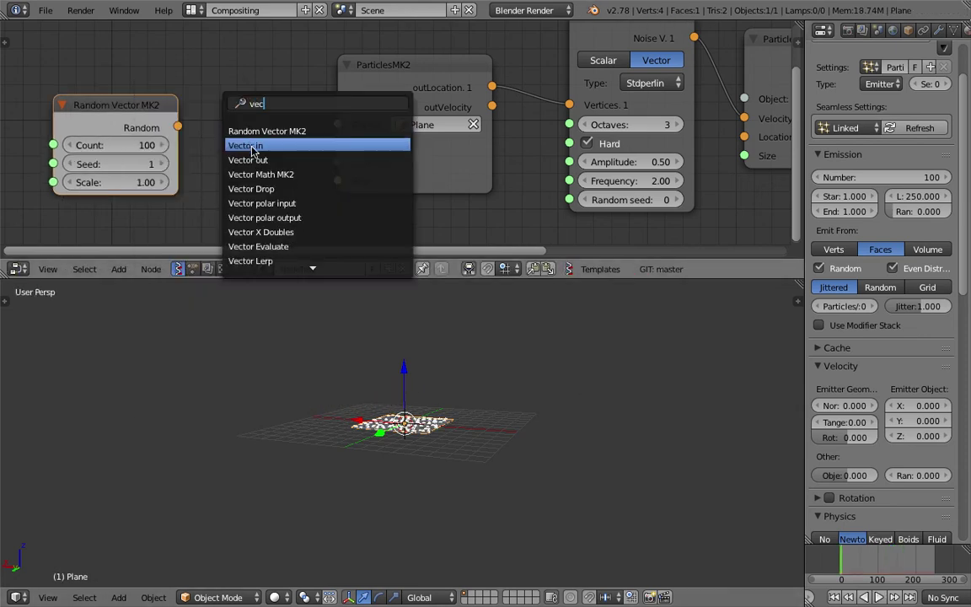
click(252, 150)
click(231, 126)
drag(295, 149, 356, 143)
click(253, 203)
text(1)
key(Return)
middle_drag(536, 385, 488, 433)
scroll(488, 432, up, 3)
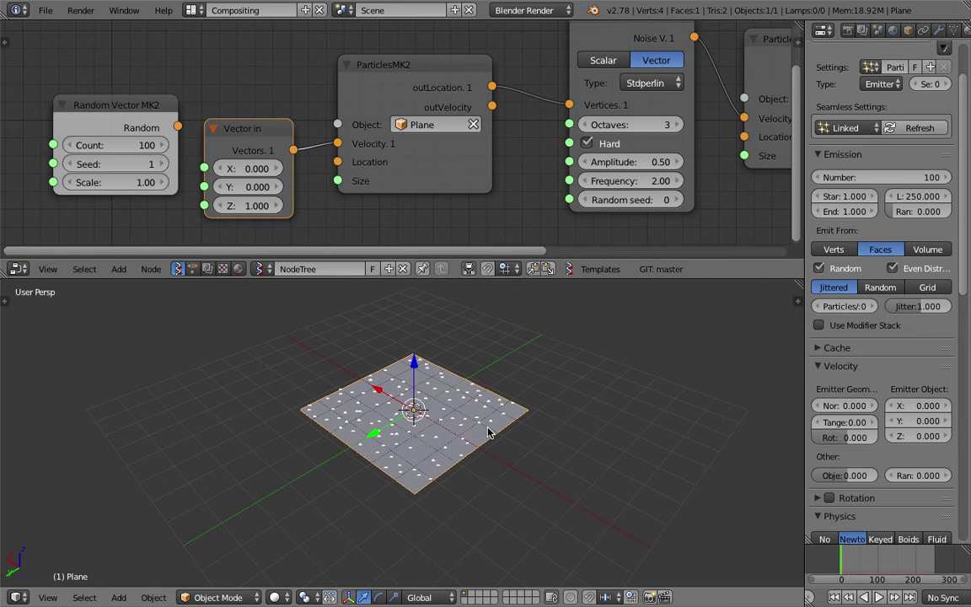
- Play the animation with the constant Z velocity, check the particle motion from a low angle, and pause it
click(871, 599)
middle_drag(622, 521, 581, 442)
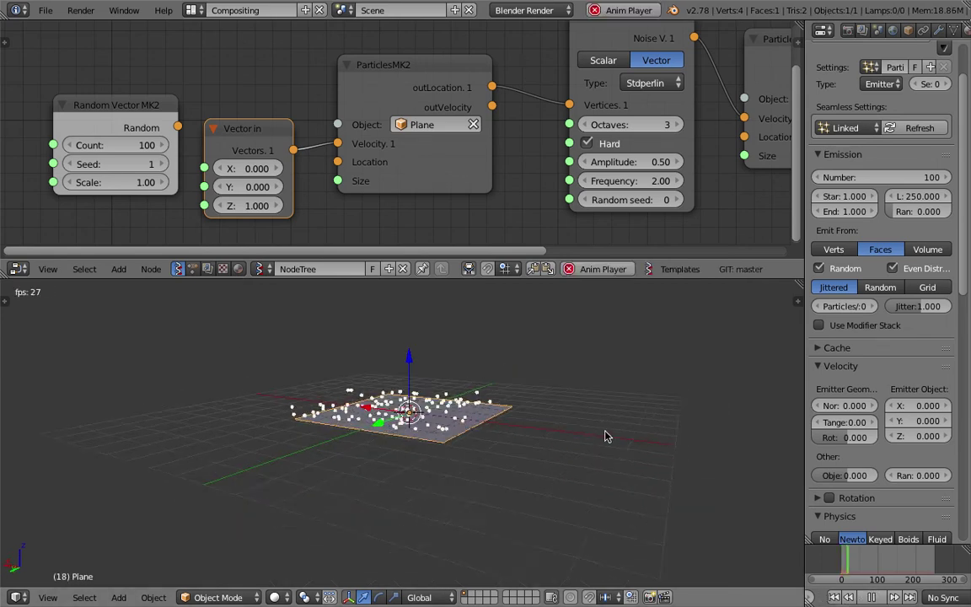
scroll(377, 390, down, 2)
middle_drag(377, 390, 397, 398)
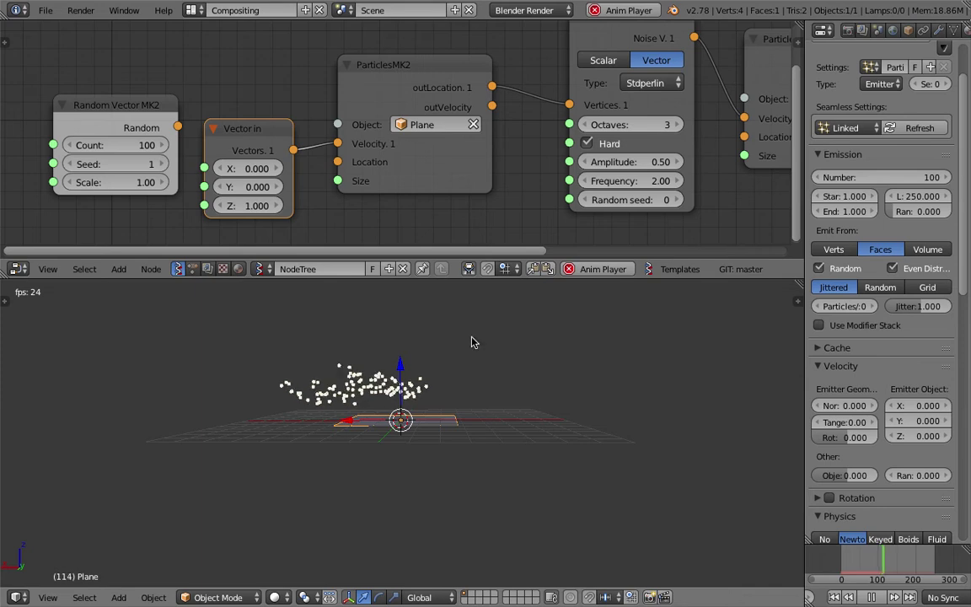
middle_drag(520, 241, 459, 234)
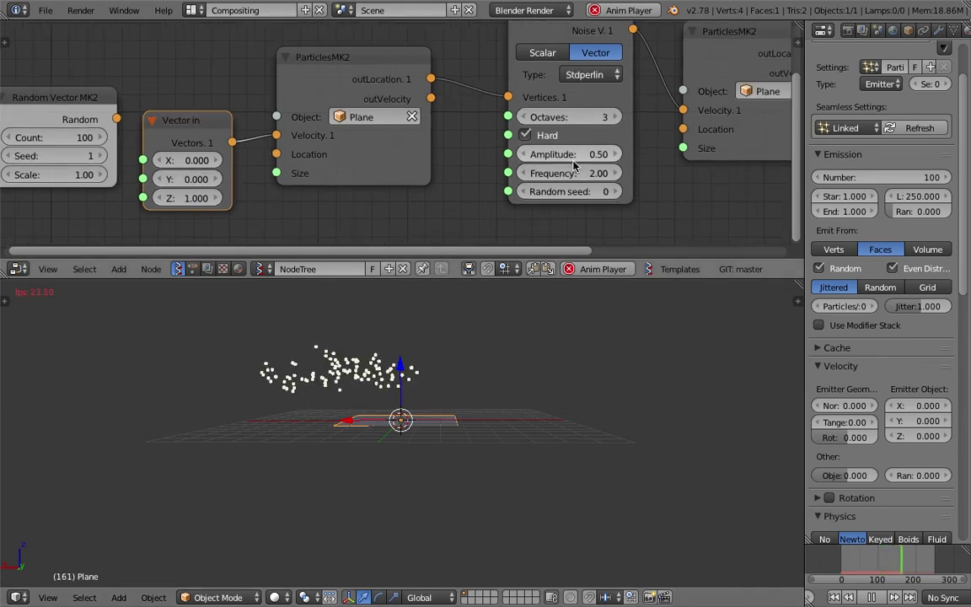
scroll(552, 161, down, 2)
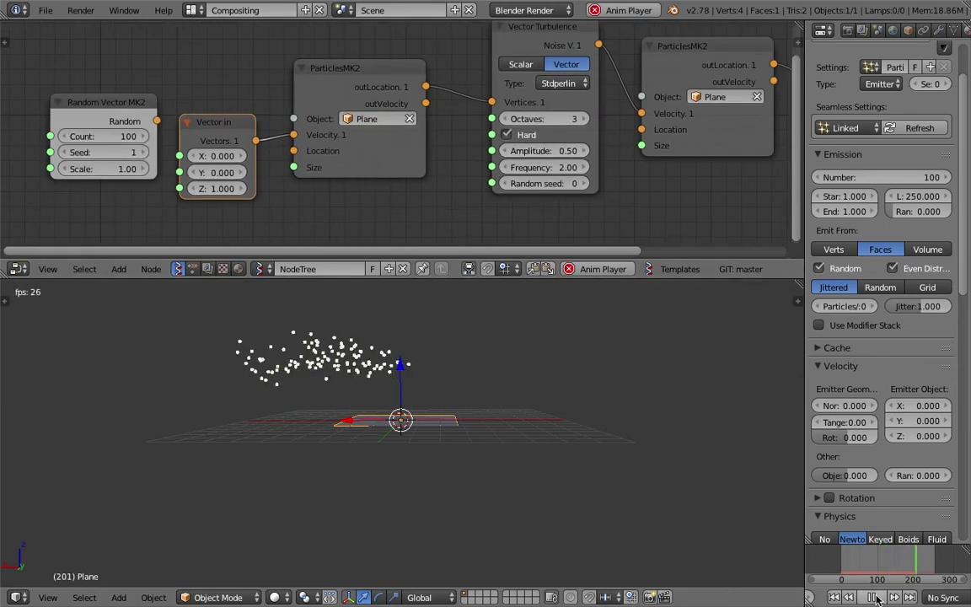
click(876, 597)
middle_drag(441, 362, 433, 368)
- Spread out the input vector nodes, the first ParticlesMK2, Vector Turbulence and Viewer Draw for a clearer layout
drag(118, 109, 61, 90)
drag(204, 124, 153, 109)
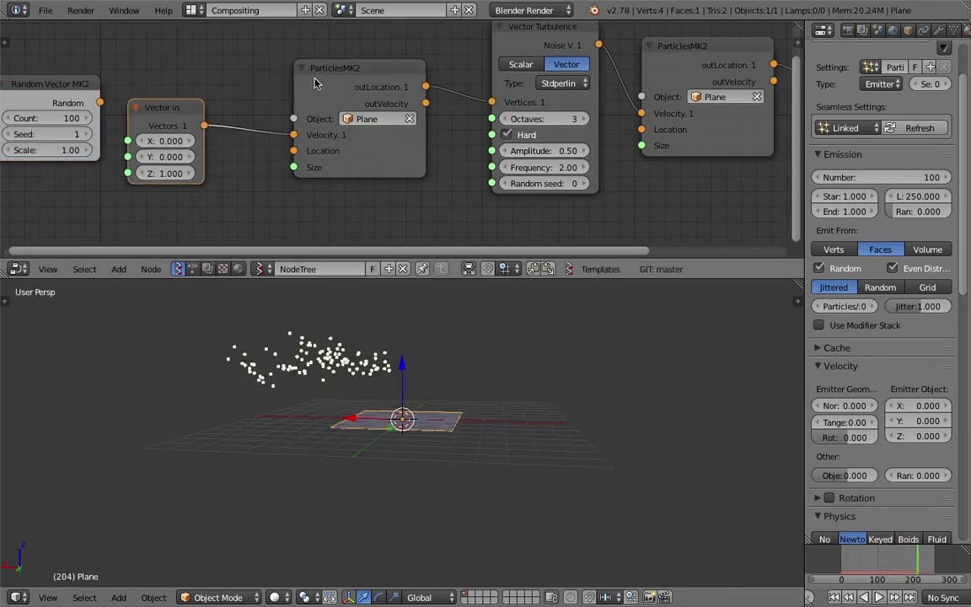
drag(398, 77, 329, 88)
mouse_move(679, 54)
middle_down()
mouse_move(622, 86)
mouse_move(527, 84)
middle_up()
scroll(631, 83, down, 3)
drag(481, 107, 516, 111)
key(ctrl+s)
click(516, 112)
key(ctrl+s)
drag(644, 58, 742, 60)
click(699, 59)
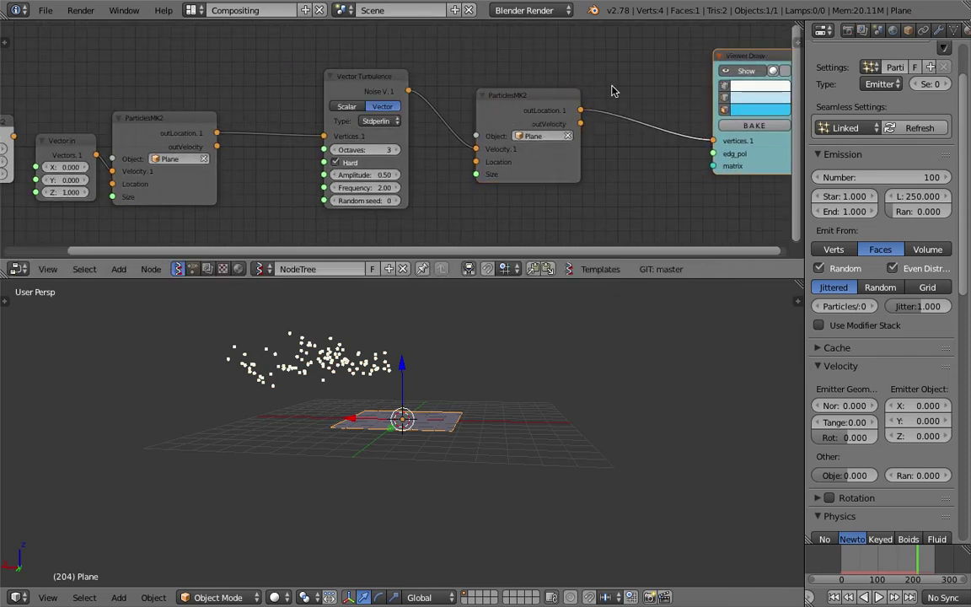
- Move the second ParticlesMK2 node farther away from Vector Turbulence
drag(519, 98, 535, 88)
middle_drag(519, 99, 565, 64)
scroll(479, 144, down, 1)
scroll(485, 149, up, 1)
middle_drag(479, 144, 506, 200)
scroll(491, 161, up, 1)
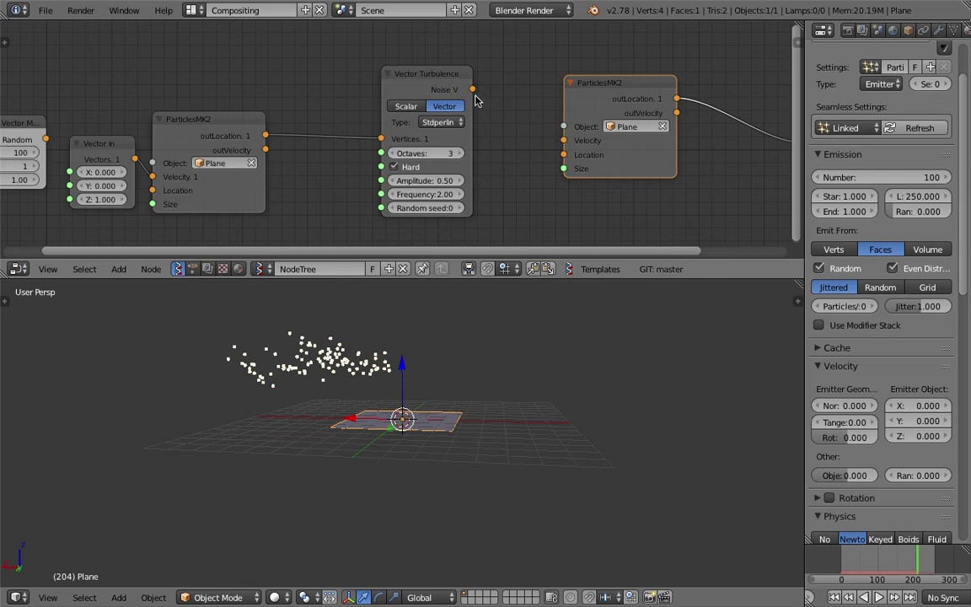
- Relink Vector Turbulence's Noise V output to the second ParticlesMK2's Location input and test the animation from the first frame
drag(476, 101, 480, 99)
drag(557, 153, 563, 154)
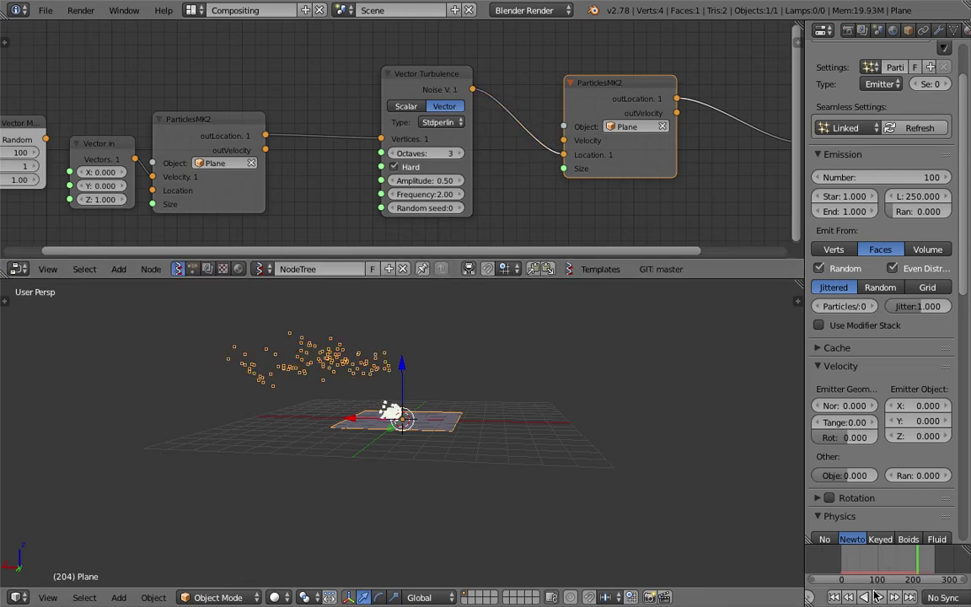
click(835, 598)
click(879, 598)
middle_drag(552, 489, 546, 505)
scroll(540, 505, up, 5)
middle_drag(418, 354, 413, 381)
scroll(413, 382, up, 4)
scroll(513, 408, down, 4)
click(879, 598)
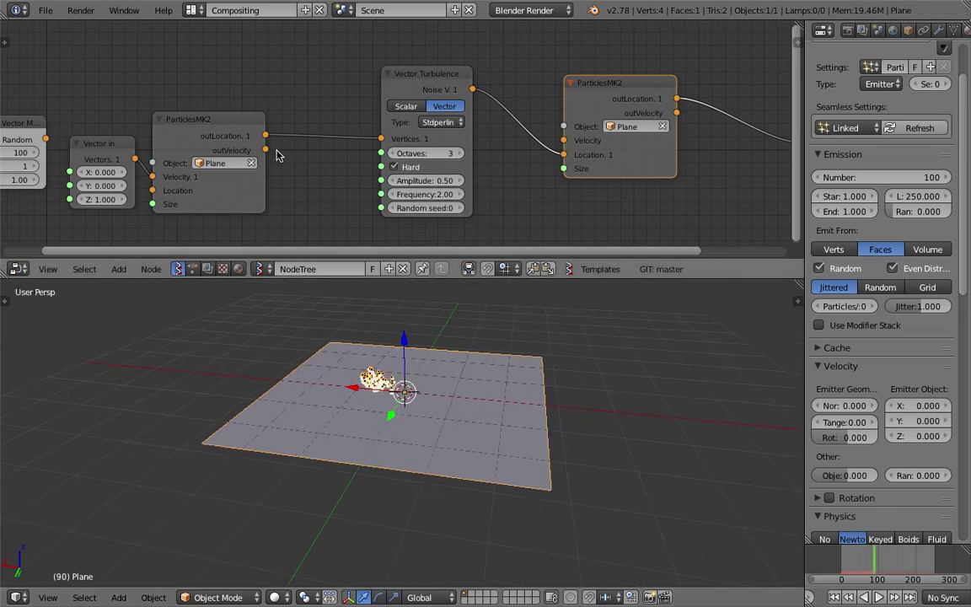
- Feed the first ParticlesMK2's outVelocity into Vector Turbulence, relink Noise V to the second node's Velocity, and play the animation
scroll(277, 155, up, 1)
drag(256, 152, 381, 140)
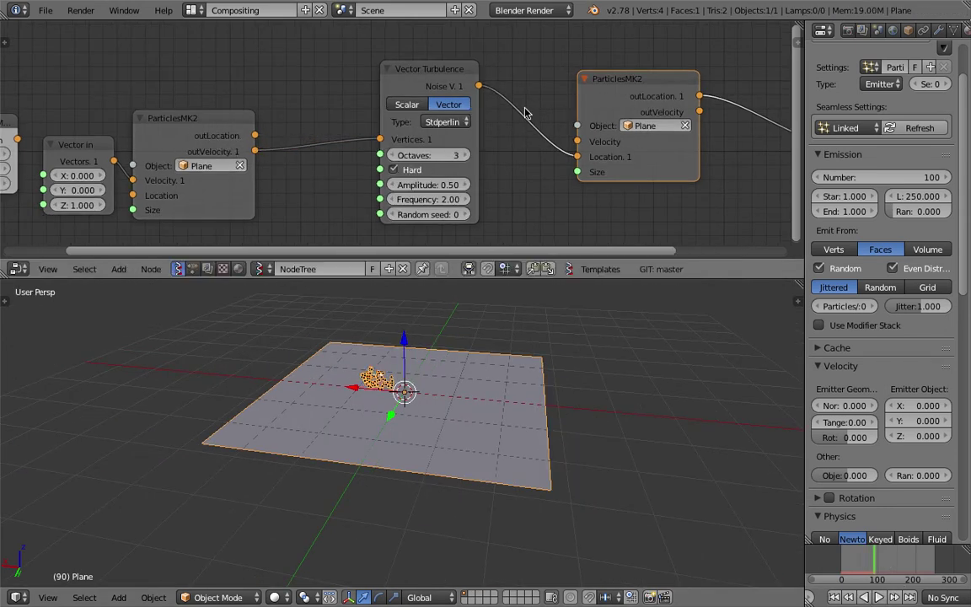
scroll(556, 182, down, 1)
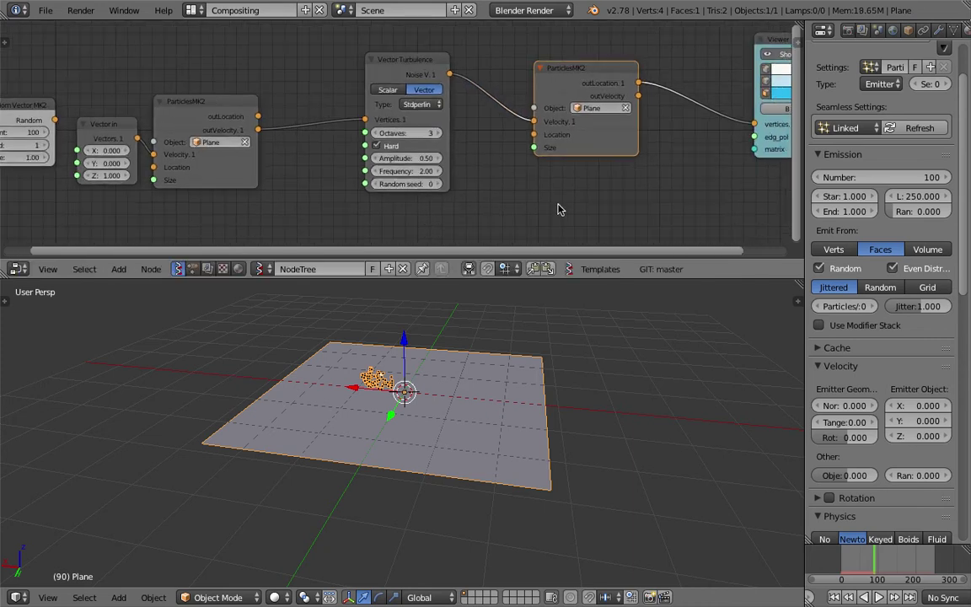
click(880, 597)
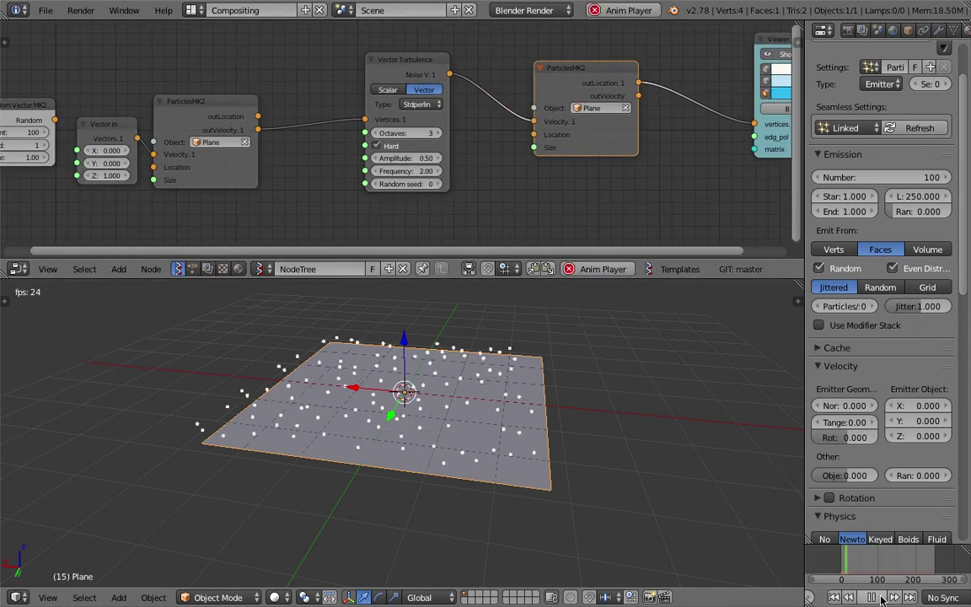
- Cut both output links of the first ParticlesMK2, including a trial outLocation-to-Location link, and move the node nearer Vector Turbulence
drag(253, 118, 537, 138)
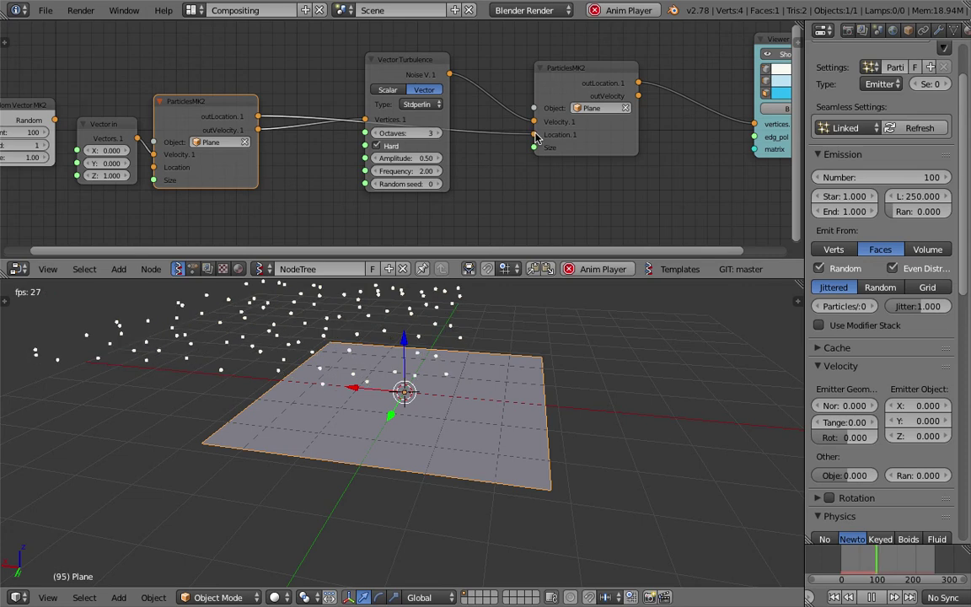
ctrl+drag(303, 110, 305, 132)
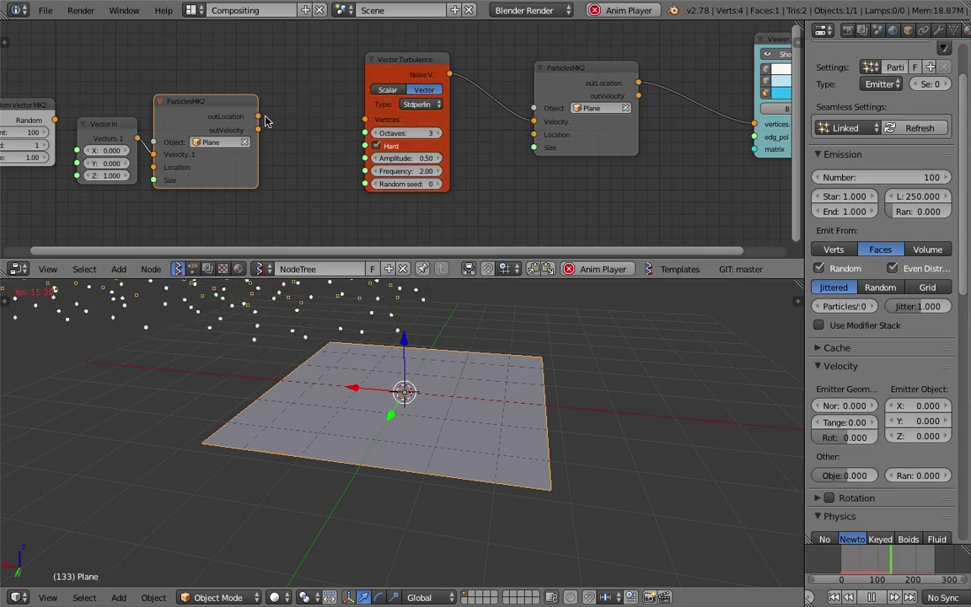
key(g)
click(327, 128)
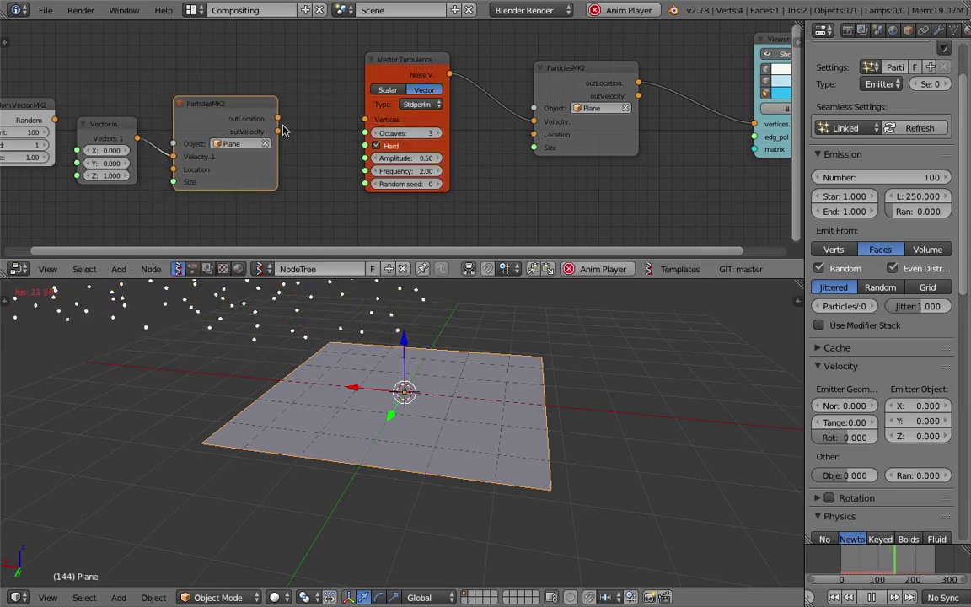
- Stop the animation and link the first ParticlesMK2's outLocation to Vector Turbulence's Vertices input
scroll(406, 436, down, 2)
click(404, 436)
key(Escape)
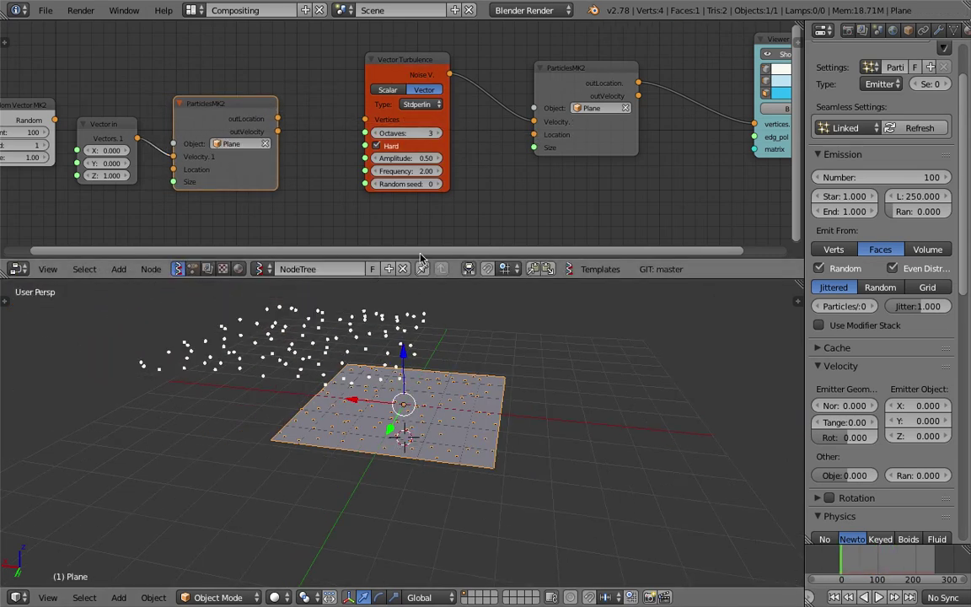
drag(282, 119, 363, 122)
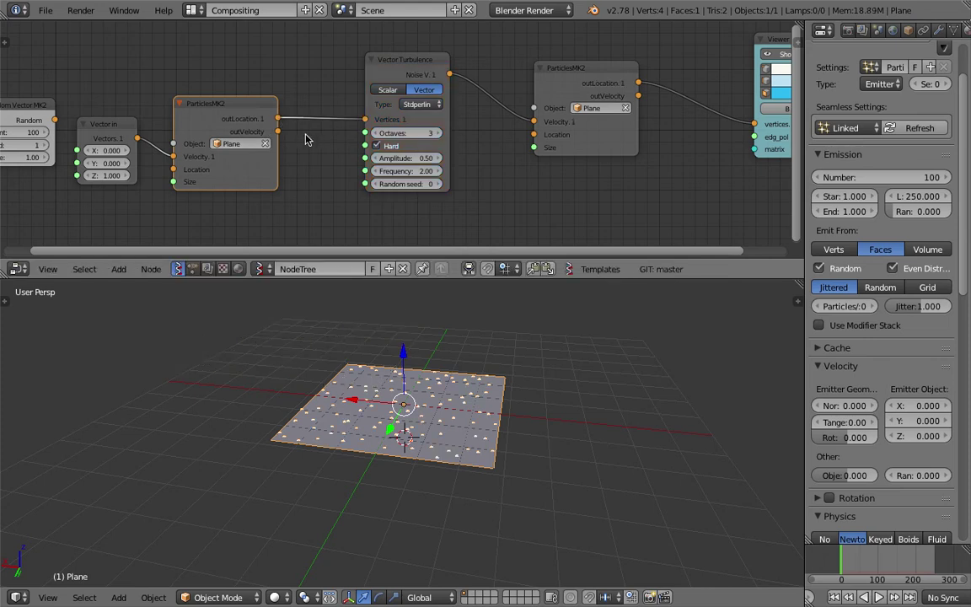
- Move Vector Turbulence and the second ParticlesMK2 apart to make room between them
drag(397, 68, 376, 61)
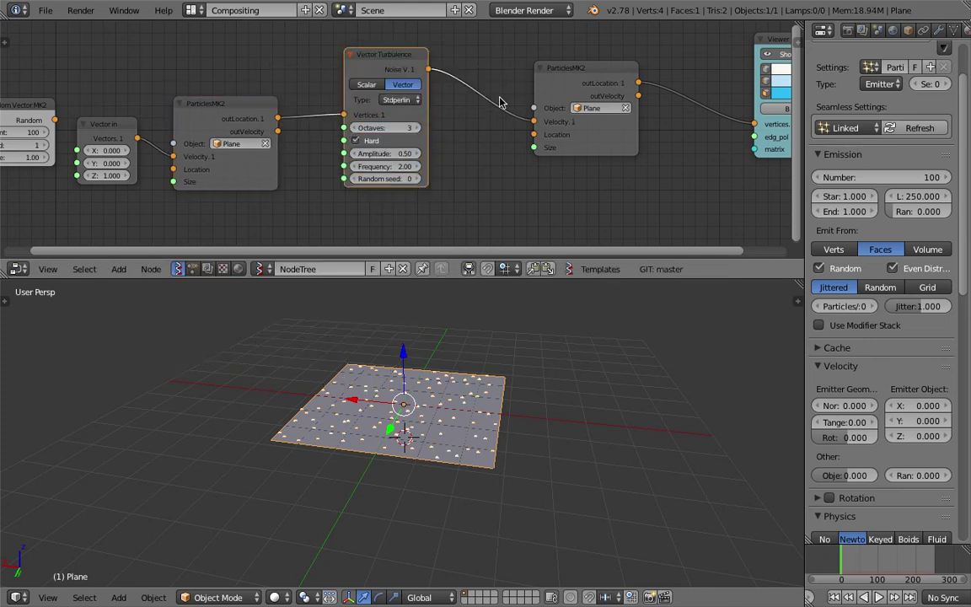
middle_drag(503, 102, 490, 102)
drag(582, 69, 604, 71)
- Insert a Vector Math node between Vector Turbulence and the second ParticlesMK2 and set its function to Multiply Scalar
key(shift+a)
click(443, 99)
text(vector m)
key(Down)
key(Return)
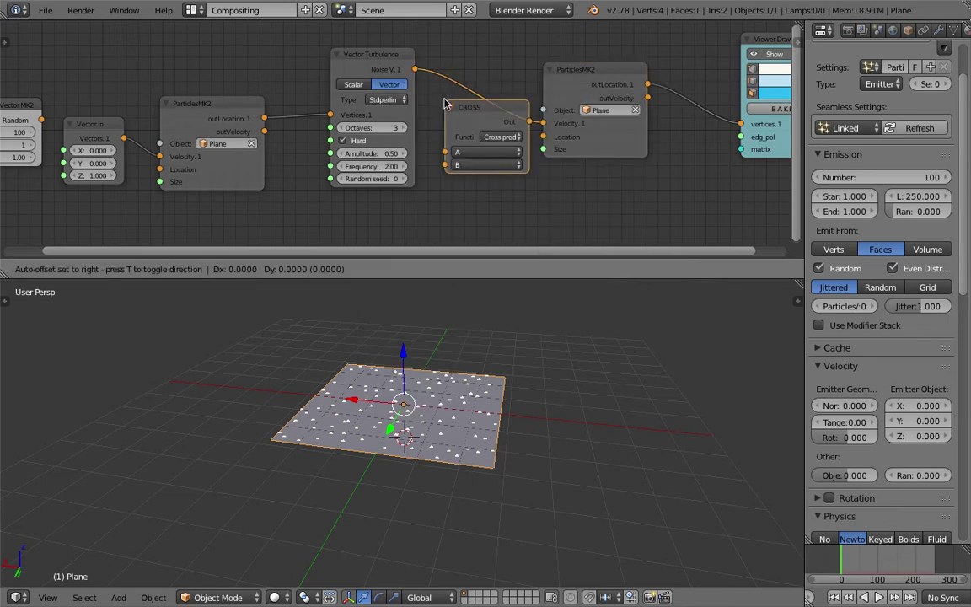
click(482, 112)
click(519, 121)
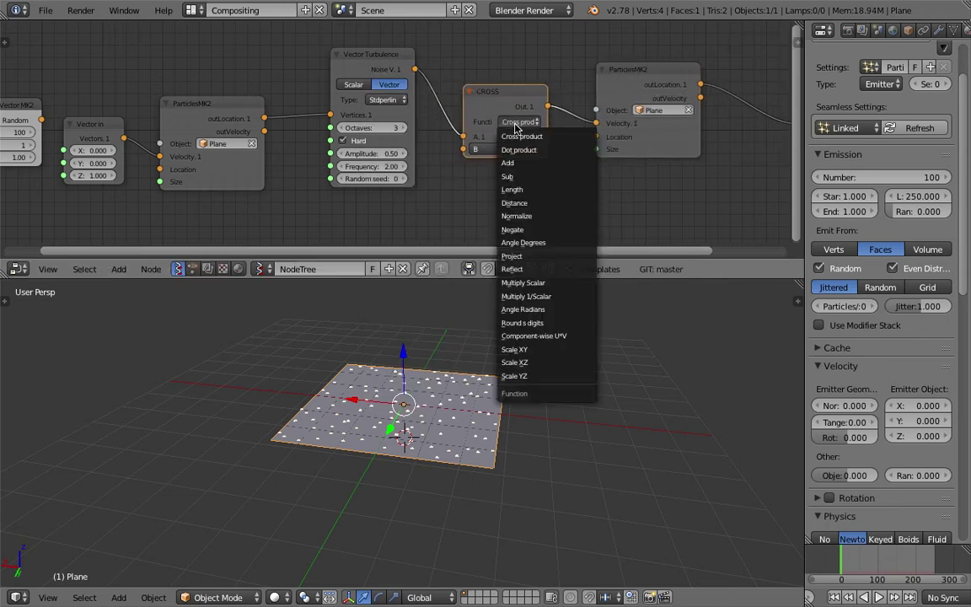
click(549, 283)
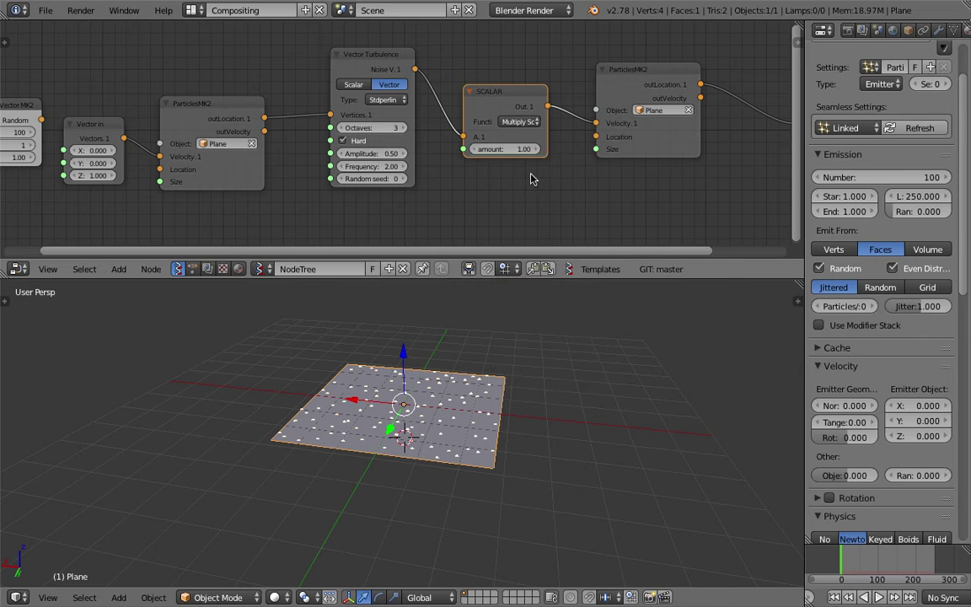
- Duplicate the Multiply Scalar node onto the link between the first ParticlesMK2 and Vector Turbulence, and save the file
key(shift+d)
click(319, 103)
key(ctrl+s)
click(326, 111)
- Play the animation and set the amount of the Multiply Scalar node before Vector Turbulence to 5
click(874, 599)
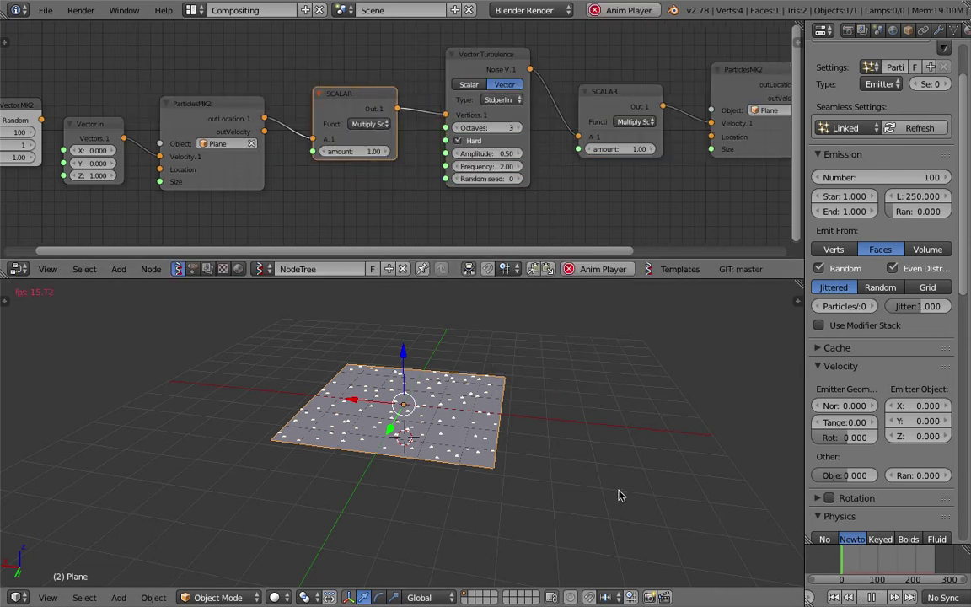
middle_drag(620, 494, 520, 424)
scroll(520, 424, down, 2)
drag(372, 151, 388, 153)
click(371, 155)
text(5)
key(Return)
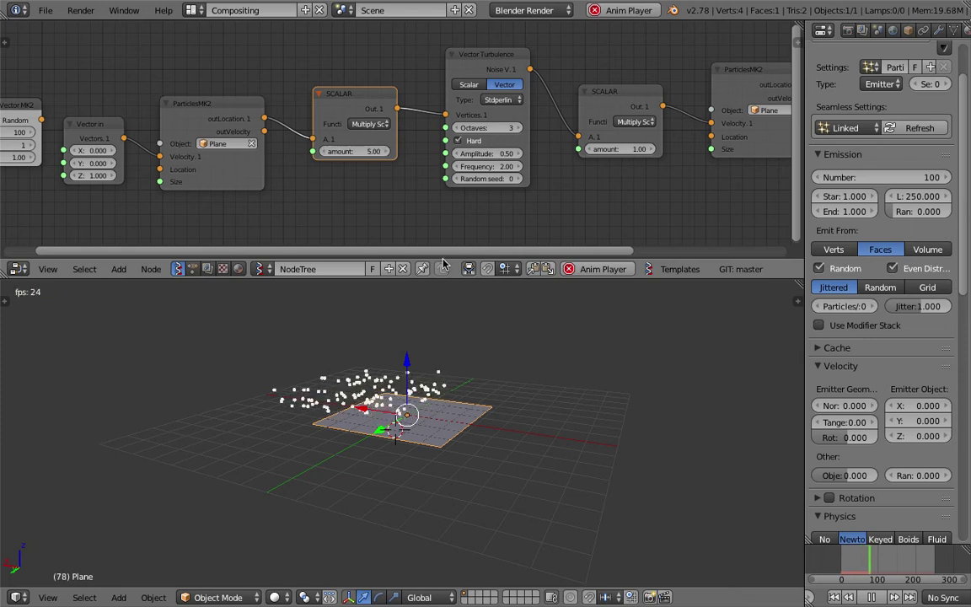
- Set the amount of the Multiply Scalar node before Vector Turbulence to 0.2 and replay from the first frame
middle_drag(482, 412, 504, 381)
click(372, 156)
text(0.2)
key(Return)
click(833, 599)
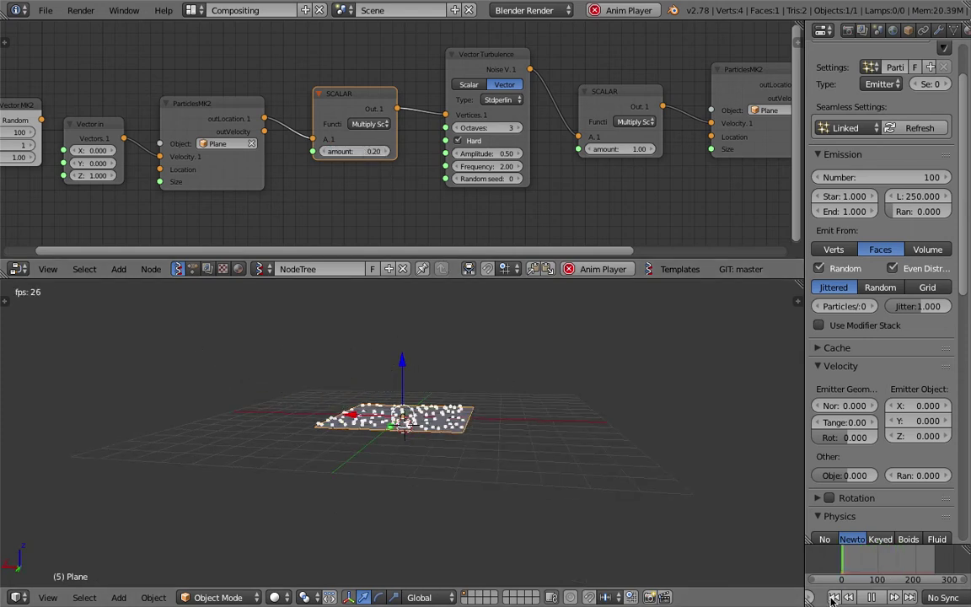
middle_drag(457, 386, 277, 428)
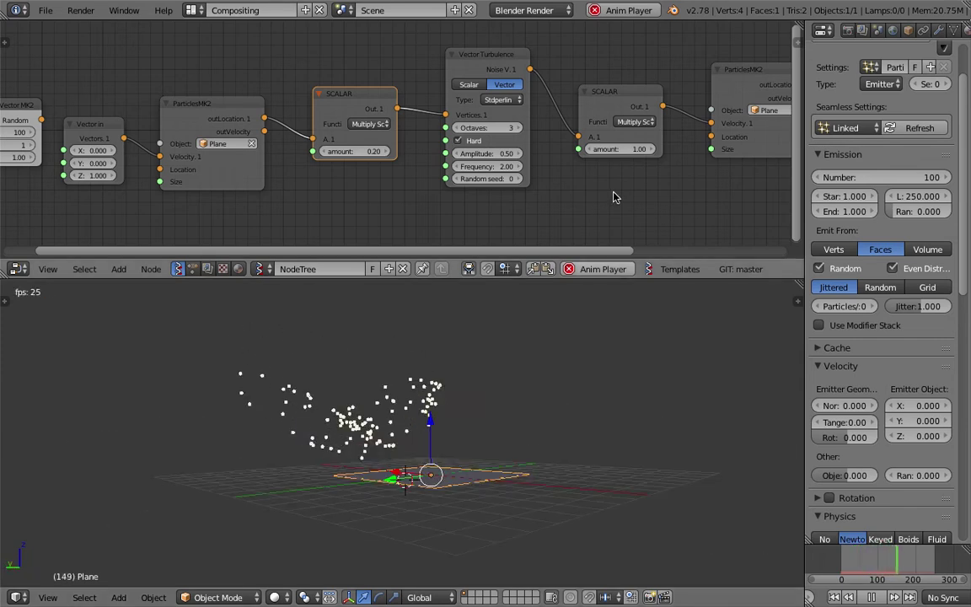
- Set the amount of the Multiply Scalar node after Vector Turbulence to 5 and examine the particle motion from several angles
click(628, 148)
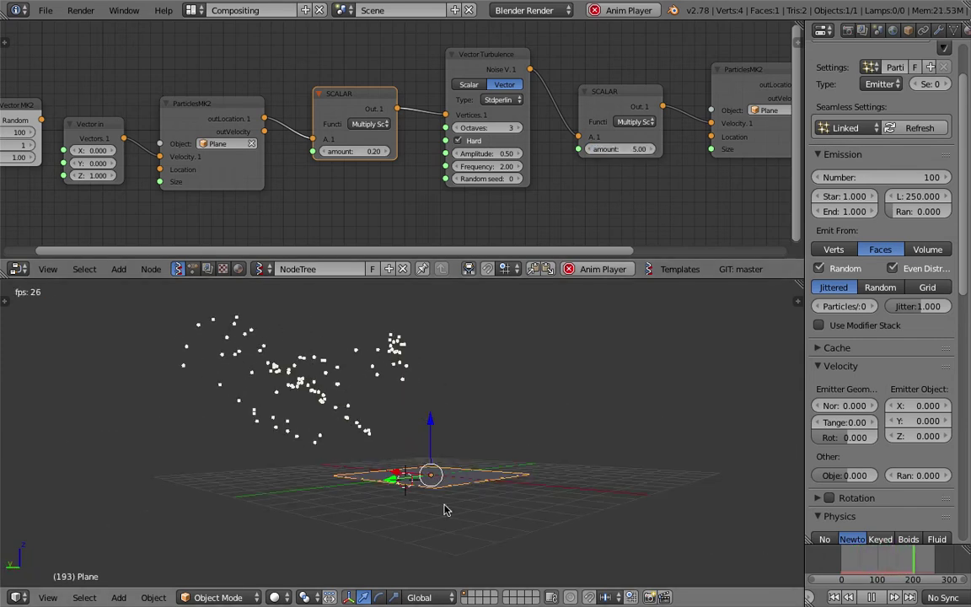
scroll(447, 509, down, 3)
middle_drag(447, 509, 515, 508)
middle_drag(485, 463, 597, 444)
middle_drag(466, 455, 407, 452)
middle_drag(486, 426, 514, 435)
scroll(514, 435, down, 2)
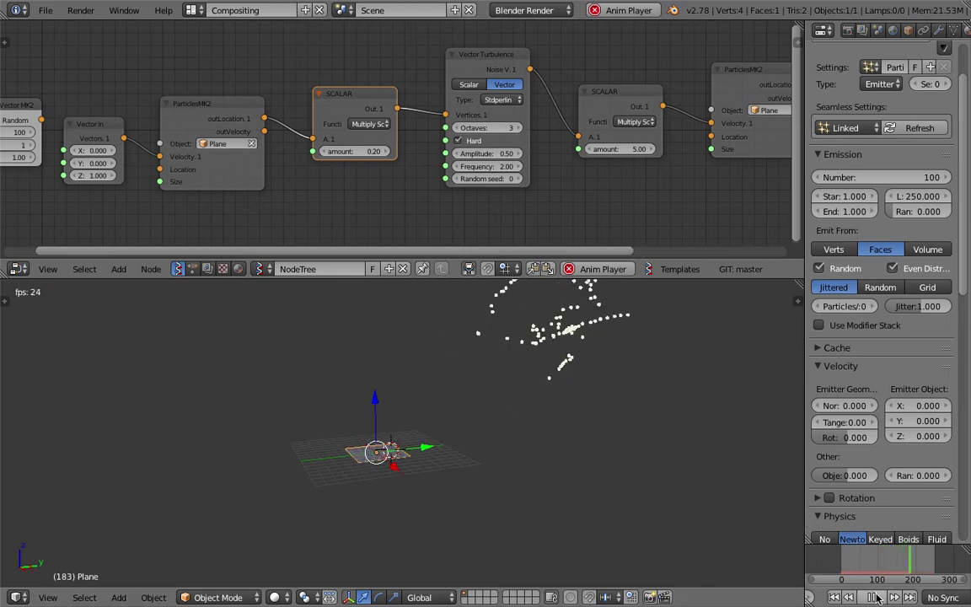
- Replay the animation from the first frame, stop it partway, and save the file over the existing one
middle_drag(514, 403, 531, 397)
click(837, 597)
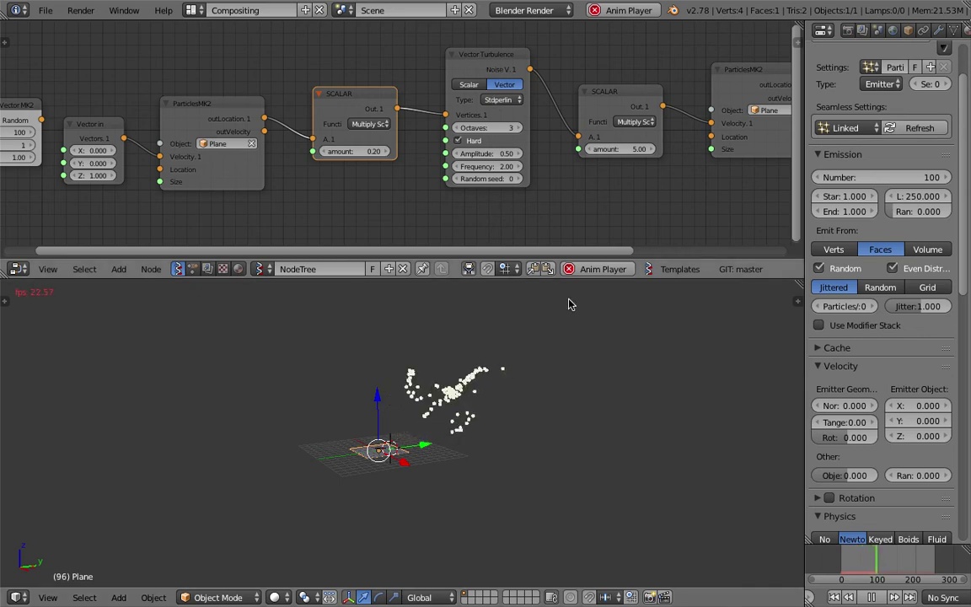
click(871, 600)
middle_drag(484, 396, 533, 417)
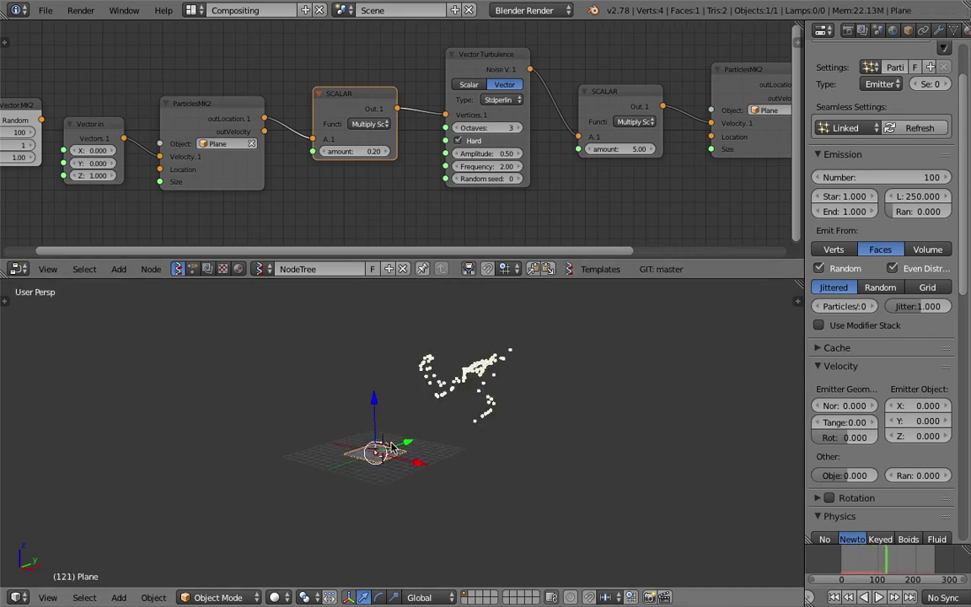
middle_drag(381, 453, 357, 463)
key(ctrl+s)
click(357, 463)
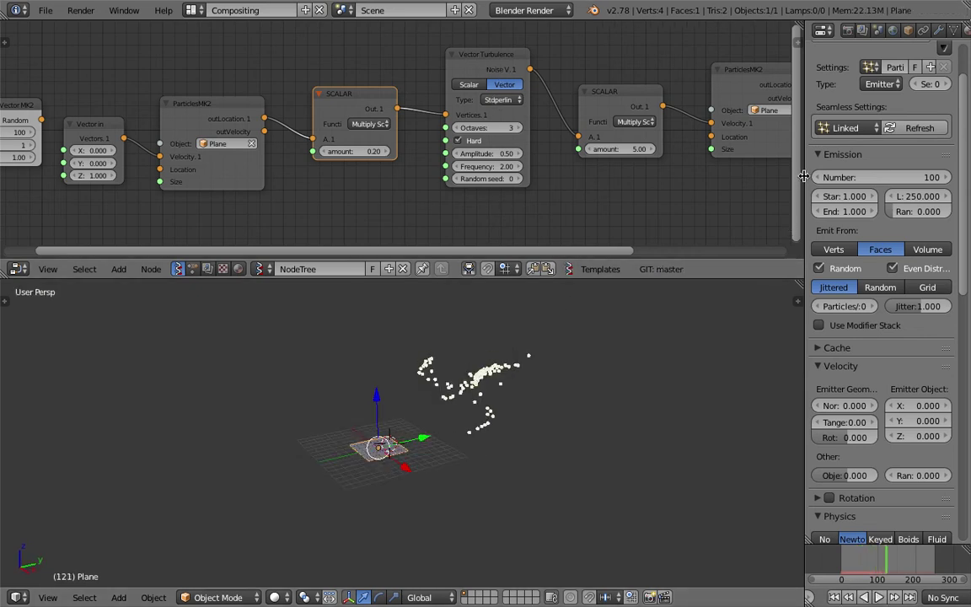
- Widen the Properties editor to show its full labels and save the file again
drag(804, 180, 705, 170)
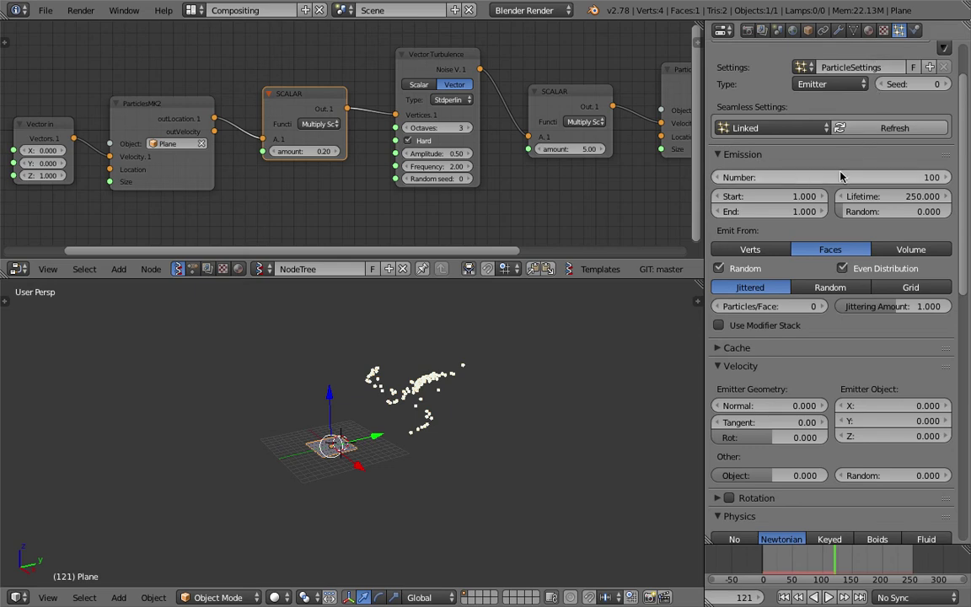
middle_drag(229, 197, 294, 187)
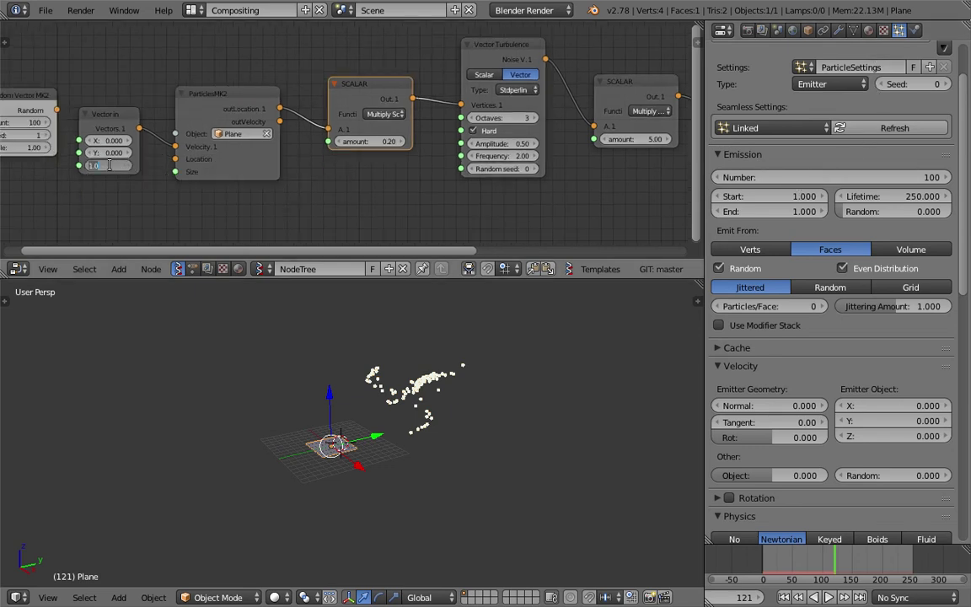
click(366, 197)
key(ctrl+s)
click(368, 197)
scroll(298, 171, down, 2)
middle_drag(296, 171, 253, 174)
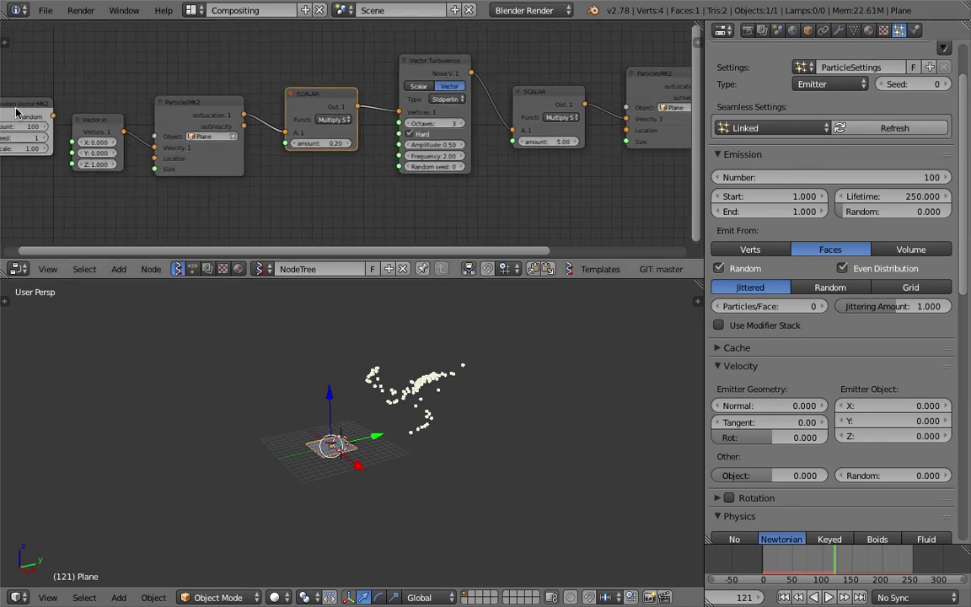
- Delete the unused Random Vector MK2 node and save the file
key(x)
middle_drag(256, 121, 236, 130)
key(ctrl+s)
click(240, 131)
- Move the Viewer Draw node farther from the second ParticlesMK2 and save the file
middle_drag(528, 134, 304, 155)
drag(584, 77, 623, 74)
scroll(421, 134, up, 4)
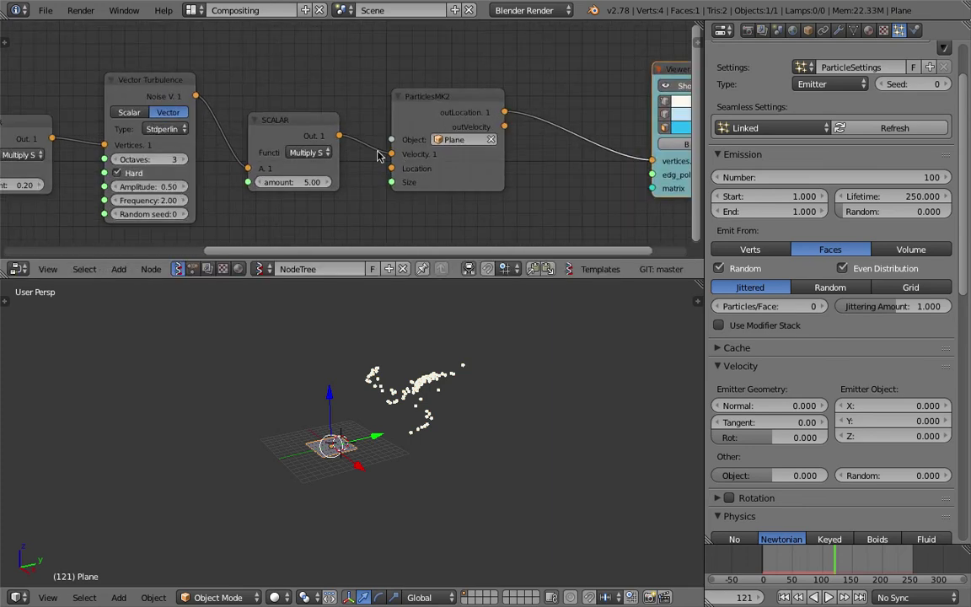
middle_drag(407, 374, 404, 403)
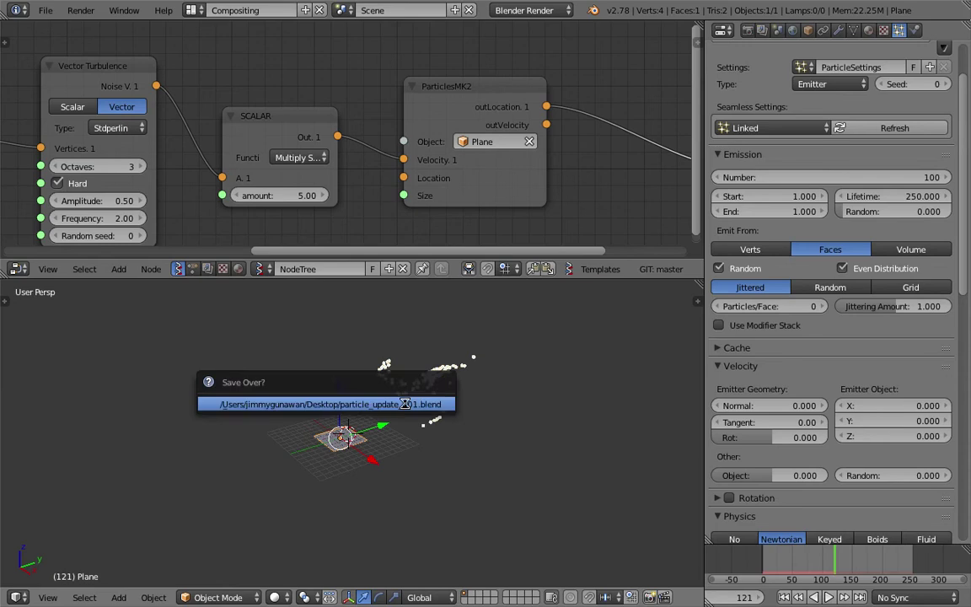
scroll(353, 200, down, 6)
middle_drag(353, 200, 402, 155)
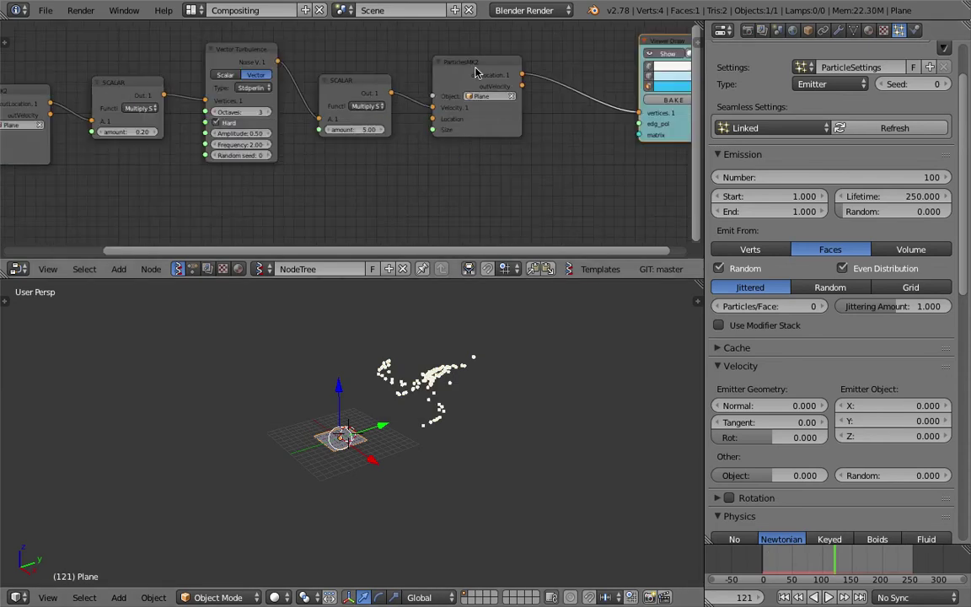
- Set the plane's particle emission Number to 1000 and End to 100
middle_drag(464, 121, 488, 128)
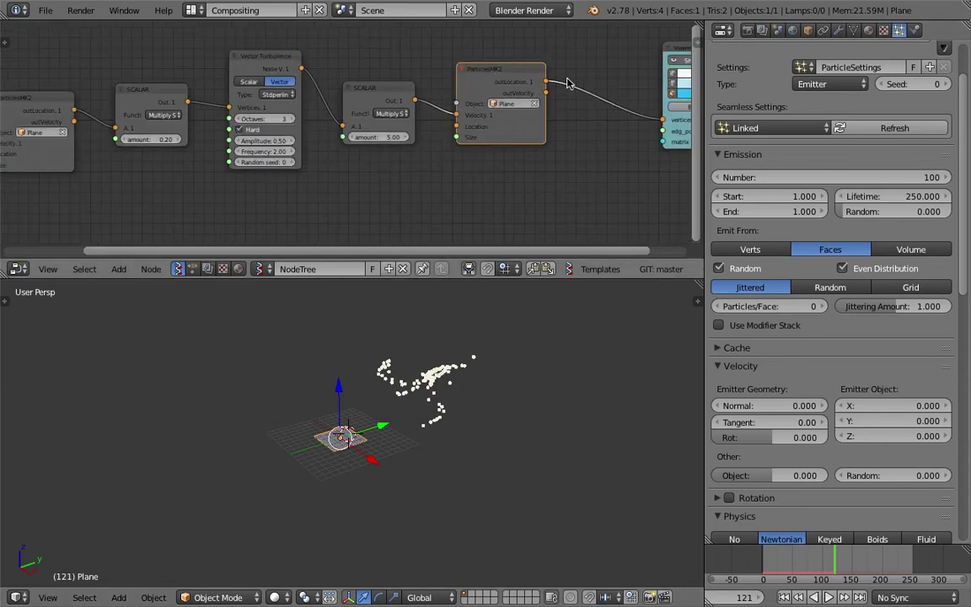
middle_drag(473, 389, 435, 386)
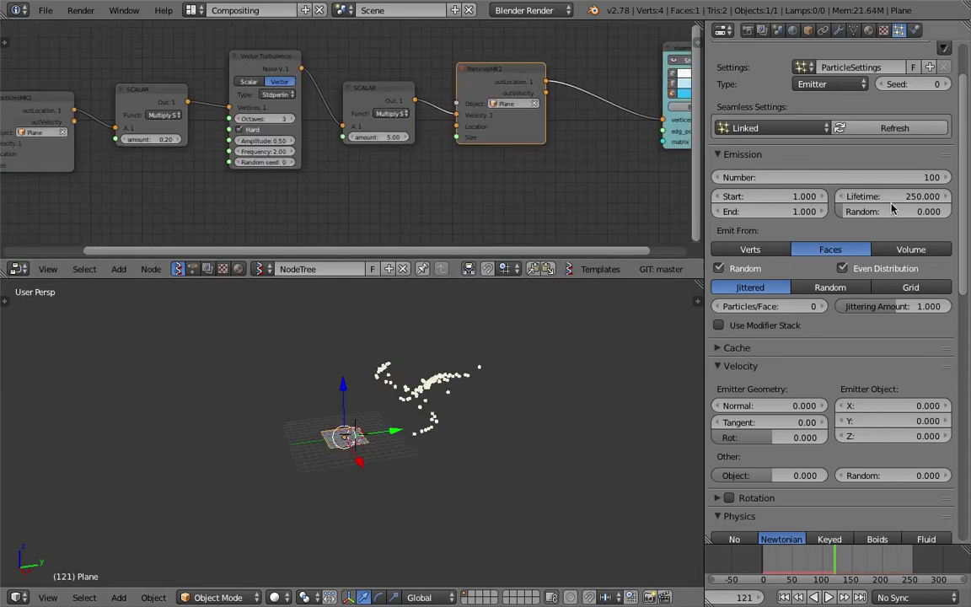
scroll(882, 152, up, 2)
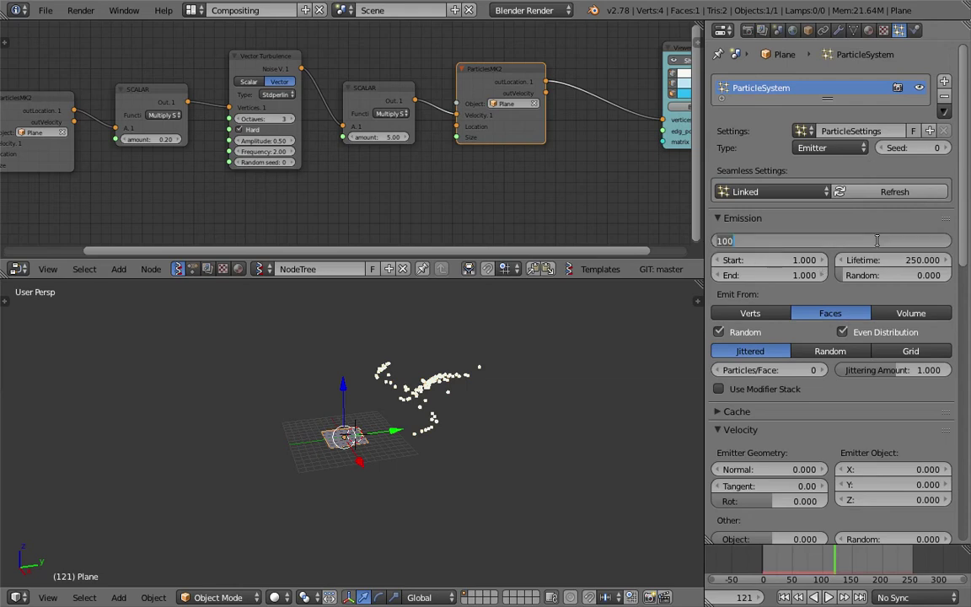
text(00)
key(Return)
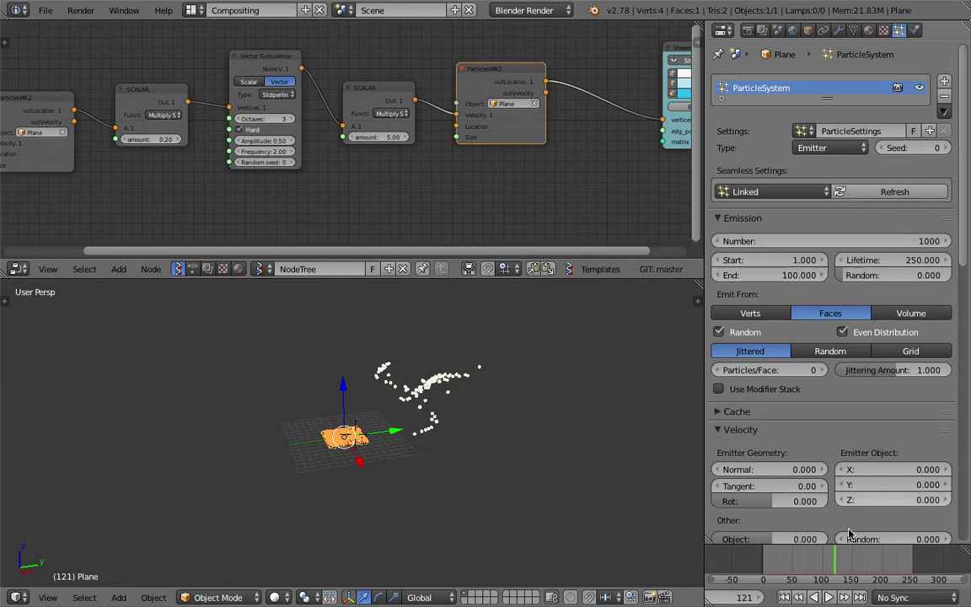
- Play the animation, examine the turbulent particle stream from different angles, and stop the playback
click(828, 597)
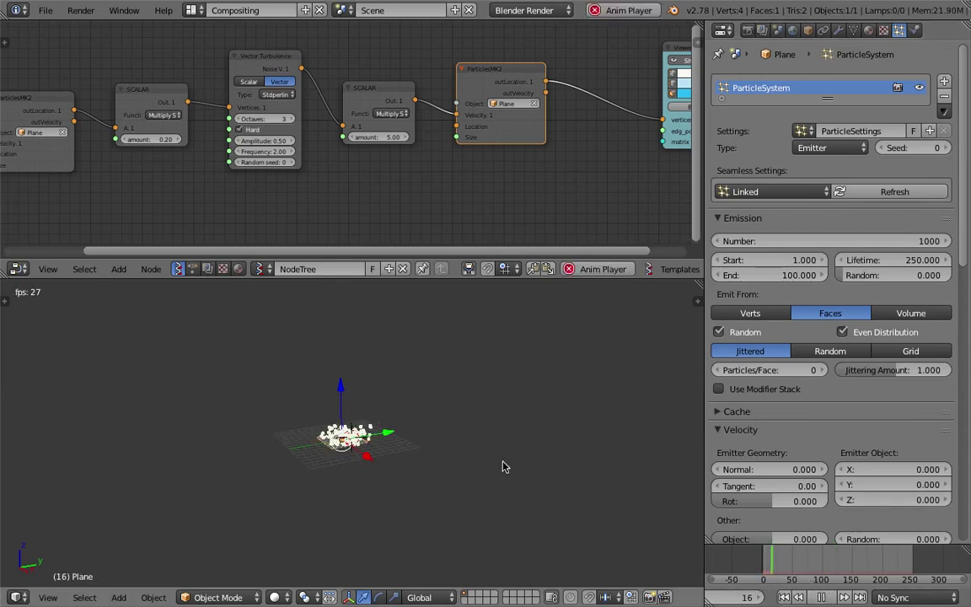
scroll(432, 480, up, 1)
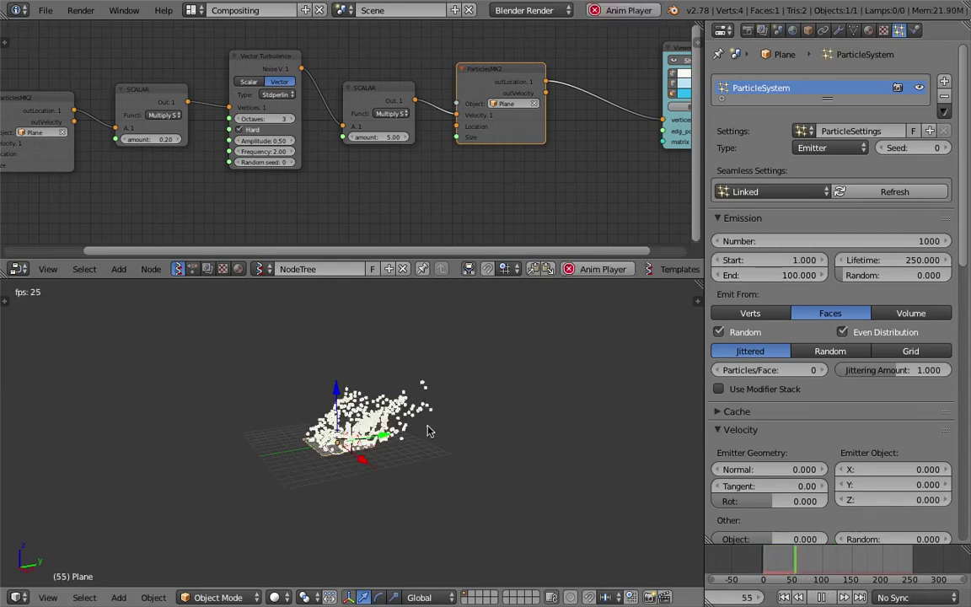
middle_drag(331, 479, 369, 443)
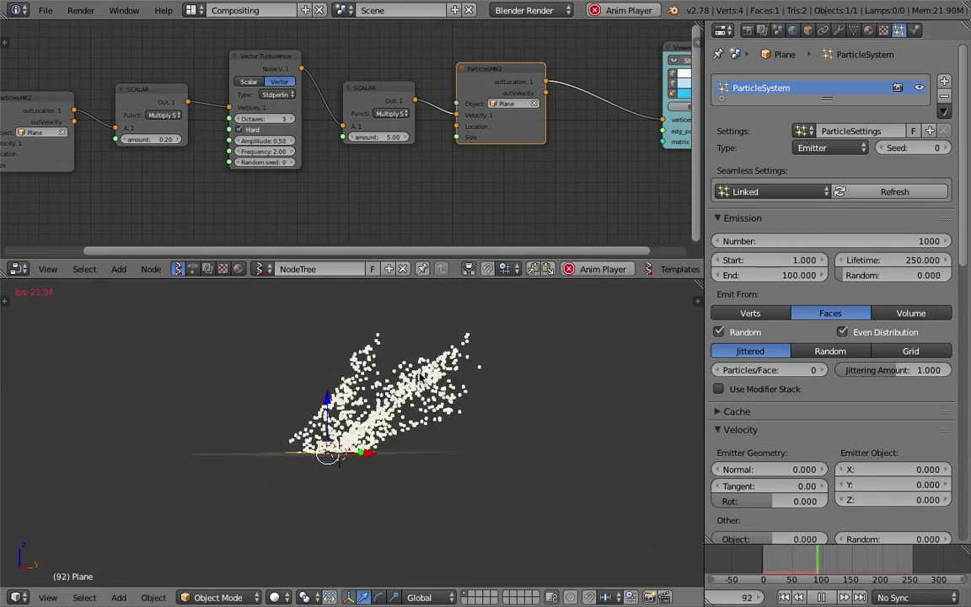
middle_drag(493, 388, 540, 423)
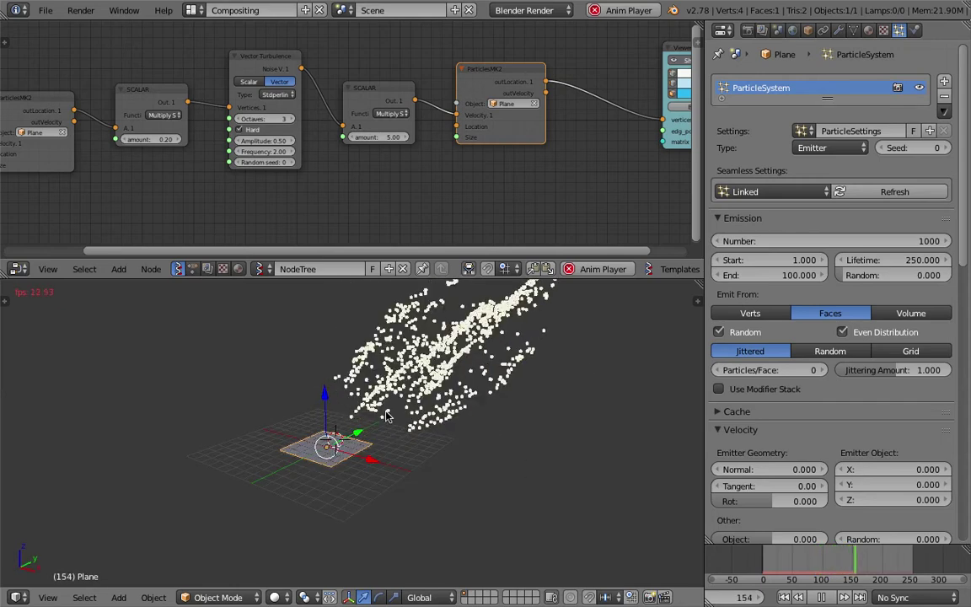
middle_drag(334, 448, 354, 426)
key(alt+a)
- Sketch a grease pencil arrow from the plane's centre up toward the particle stream
middle_drag(247, 410, 341, 456)
scroll(287, 460, up, 2)
middle_drag(291, 435, 313, 417)
middle_drag(430, 334, 367, 370)
middle_drag(340, 447, 322, 449)
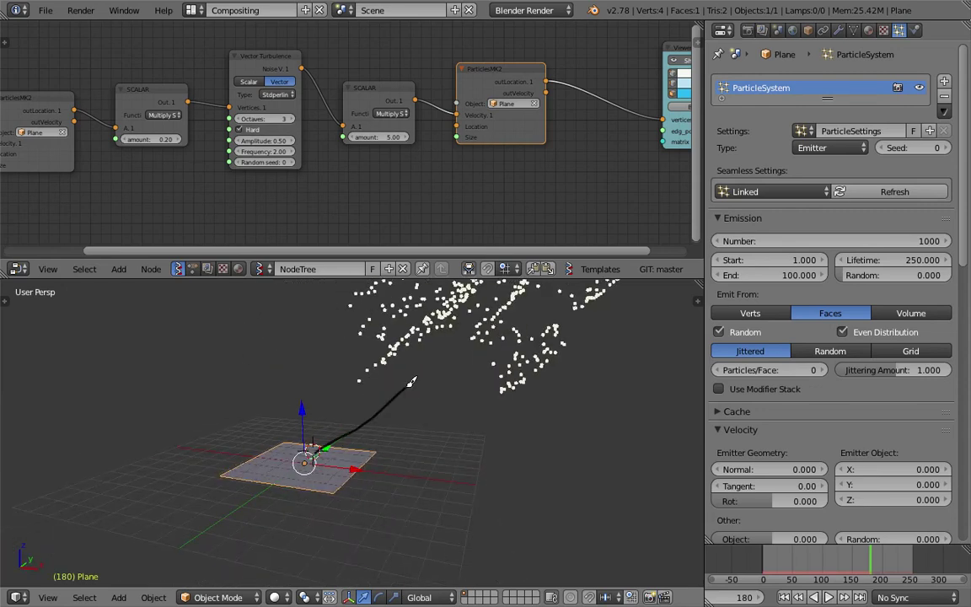
middle_drag(424, 411, 413, 354)
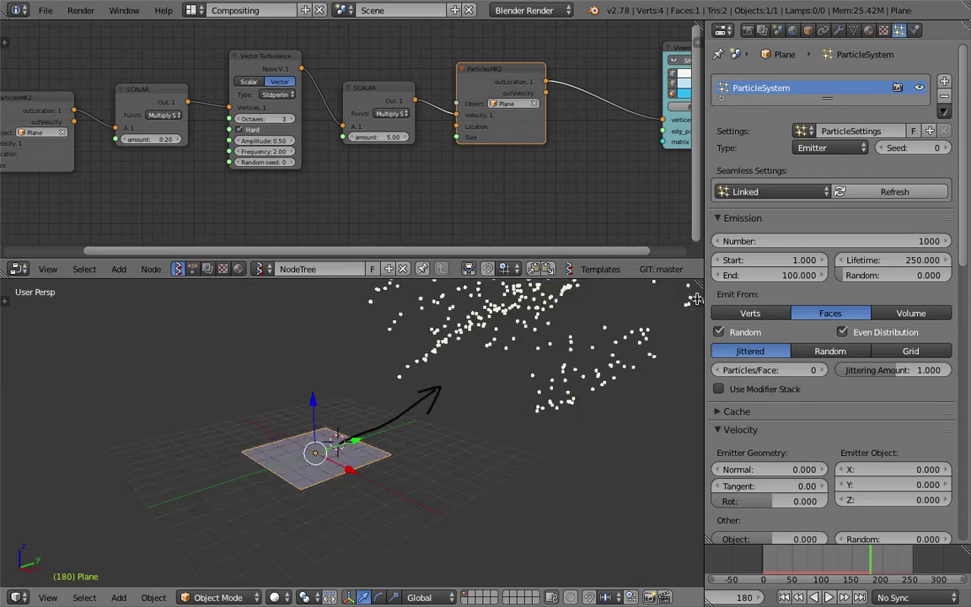
- Delete the grease pencil layer holding the sketched arrow and hide the 3D view's properties region
click(697, 299)
scroll(673, 384, down, 8)
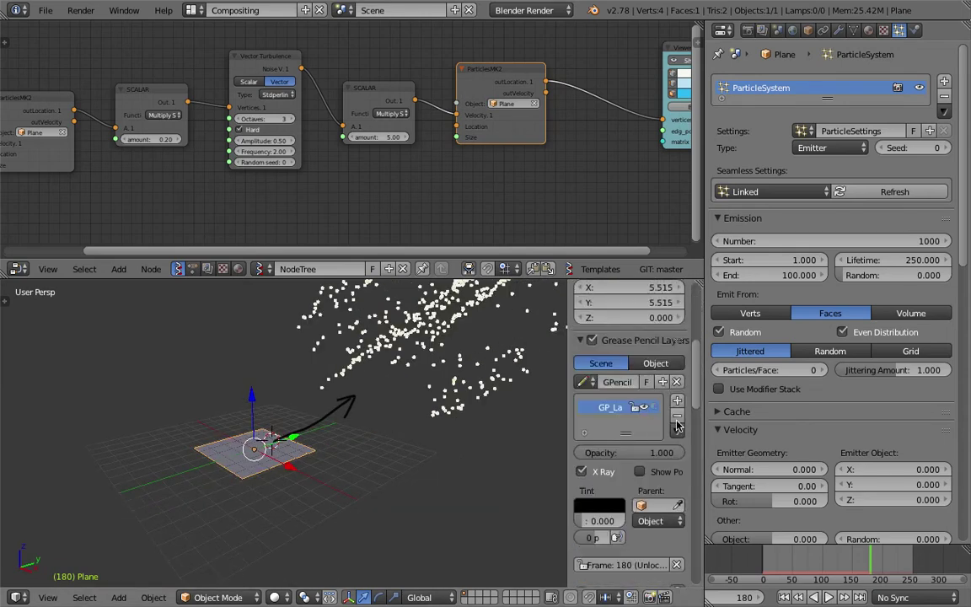
click(677, 416)
drag(567, 361, 655, 363)
scroll(518, 391, down, 2)
middle_drag(519, 390, 491, 446)
scroll(296, 152, up, 1)
- Set the Vector in node's Z to -1 and play the animation from the start
middle_drag(128, 157, 263, 154)
scroll(239, 159, up, 4)
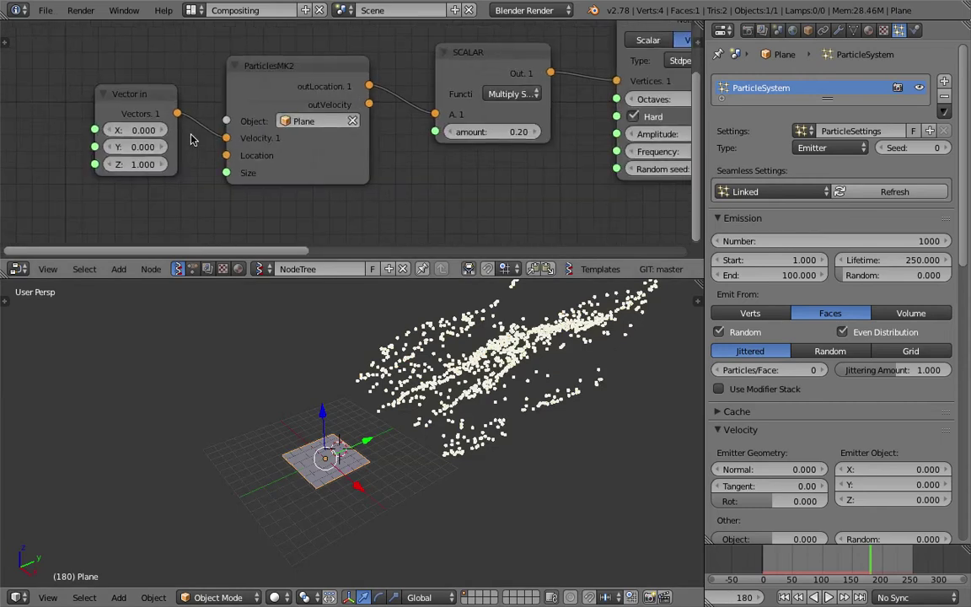
middle_drag(191, 137, 222, 139)
scroll(172, 116, up, 3)
click(129, 91)
drag(129, 91, 102, 91)
middle_drag(126, 125, 188, 118)
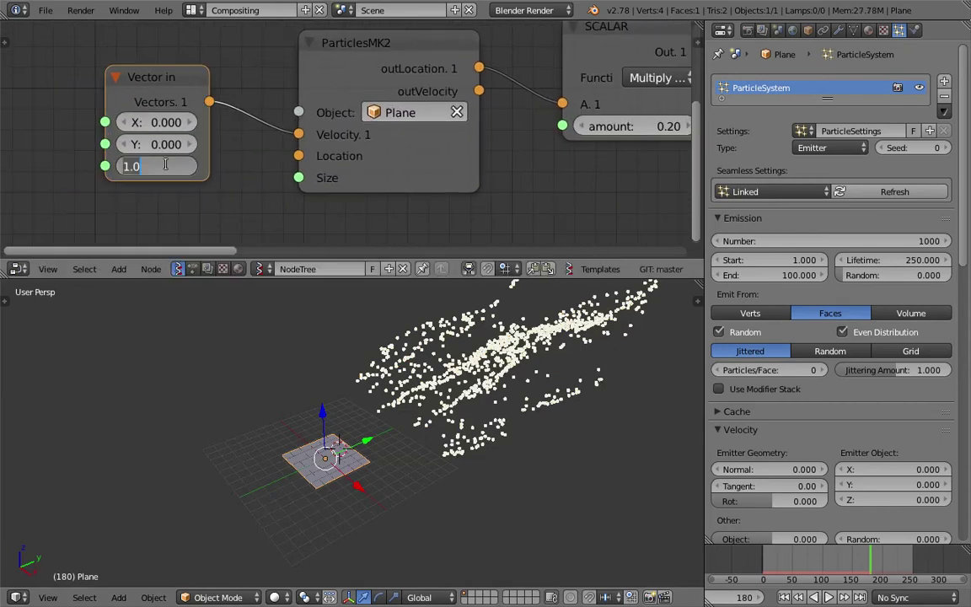
click(785, 597)
click(829, 597)
middle_drag(508, 486, 564, 428)
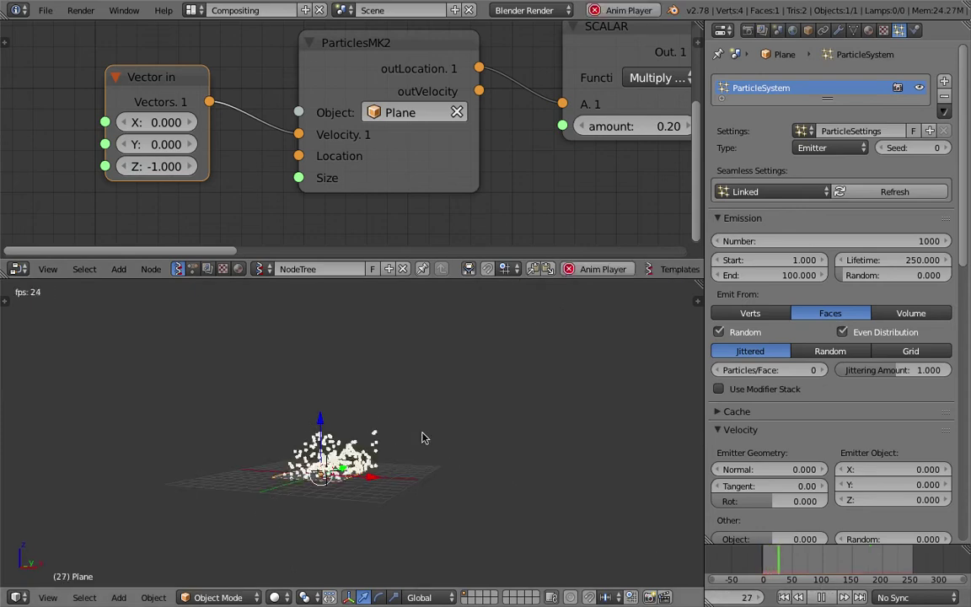
- Set the Vector in node to X 11.67, Y 3.72 and Z 6.32 during playback, and stop the animation
drag(167, 166, 372, 165)
drag(162, 121, 489, 121)
drag(157, 148, 211, 148)
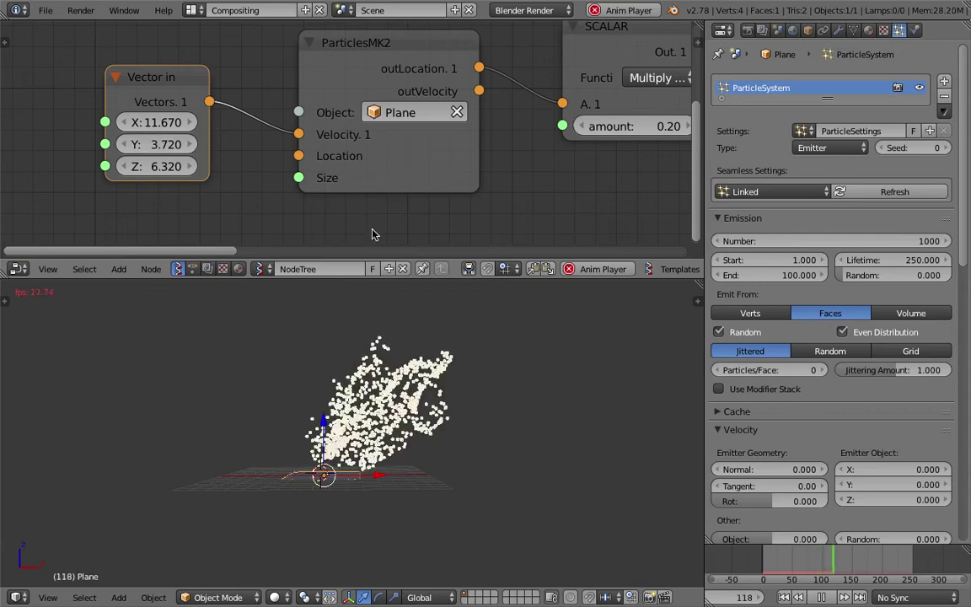
click(823, 597)
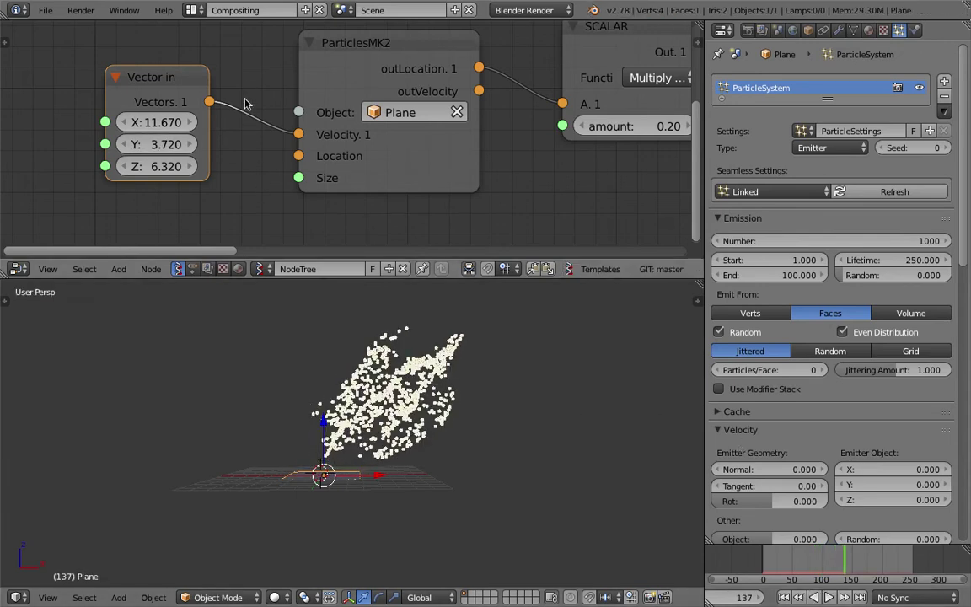
- Disconnect the Vector in node from the first ParticlesMK2, replay the animation from the start, and delete the disconnected node
key(g)
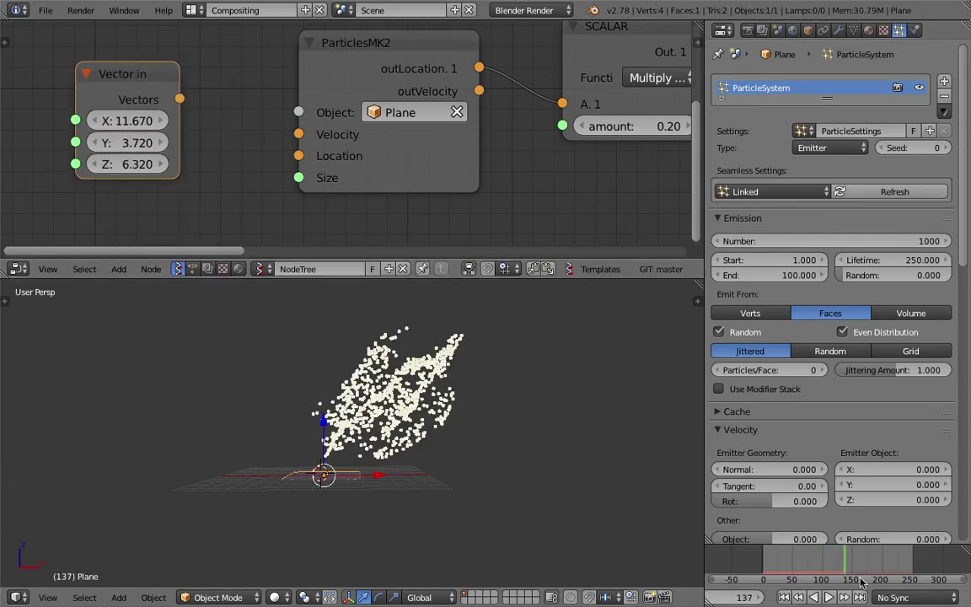
click(784, 597)
click(829, 597)
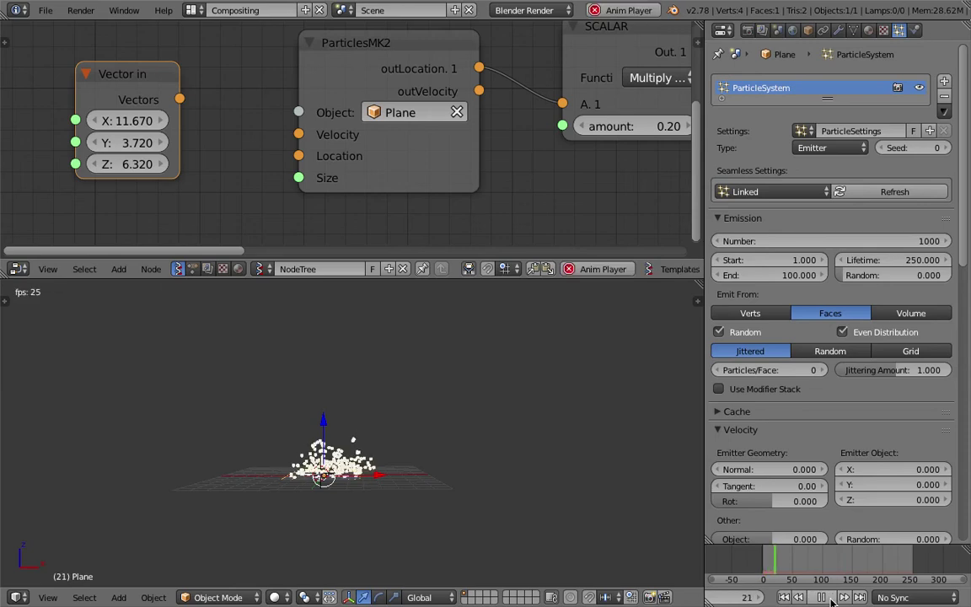
click(832, 599)
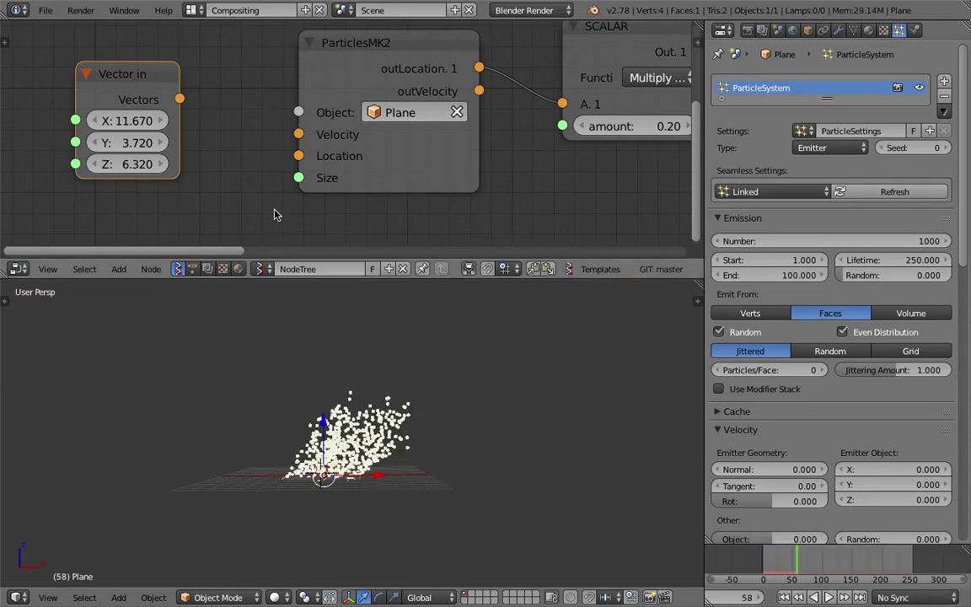
scroll(203, 116, down, 2)
key(x)
- Reposition the first ParticlesMK2 node in front of the first Scalar node and save the file
drag(381, 69, 276, 67)
key(ctrl+s)
click(284, 69)
middle_drag(357, 456, 350, 472)
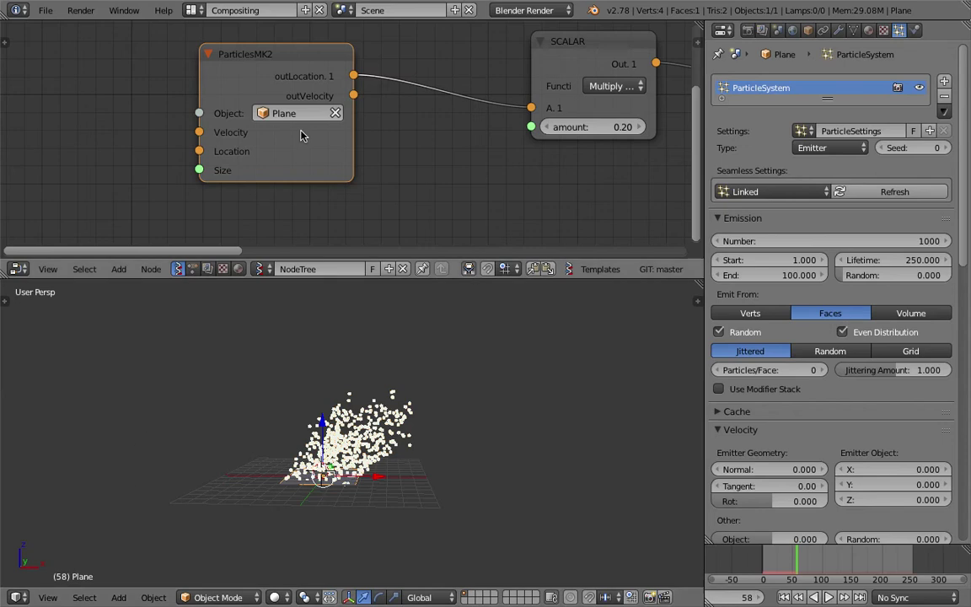
drag(307, 145, 289, 151)
middle_drag(416, 427, 388, 428)
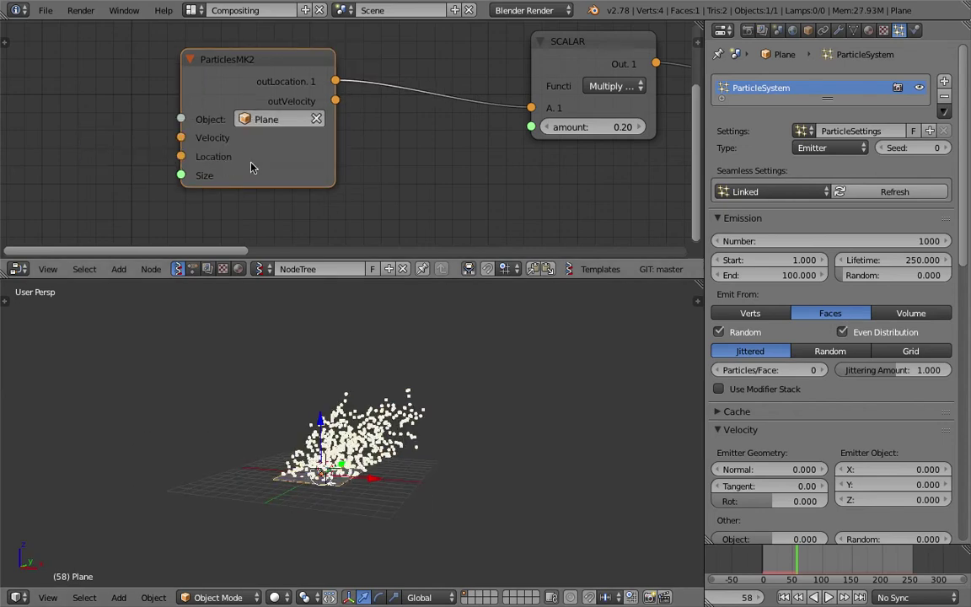
drag(251, 167, 225, 161)
click(211, 157)
- Add a Random Vector MK2 node and connect its Random output to the first ParticlesMK2's Location input
middle_drag(138, 125, 207, 120)
key(shift+a)
click(170, 121)
text(random)
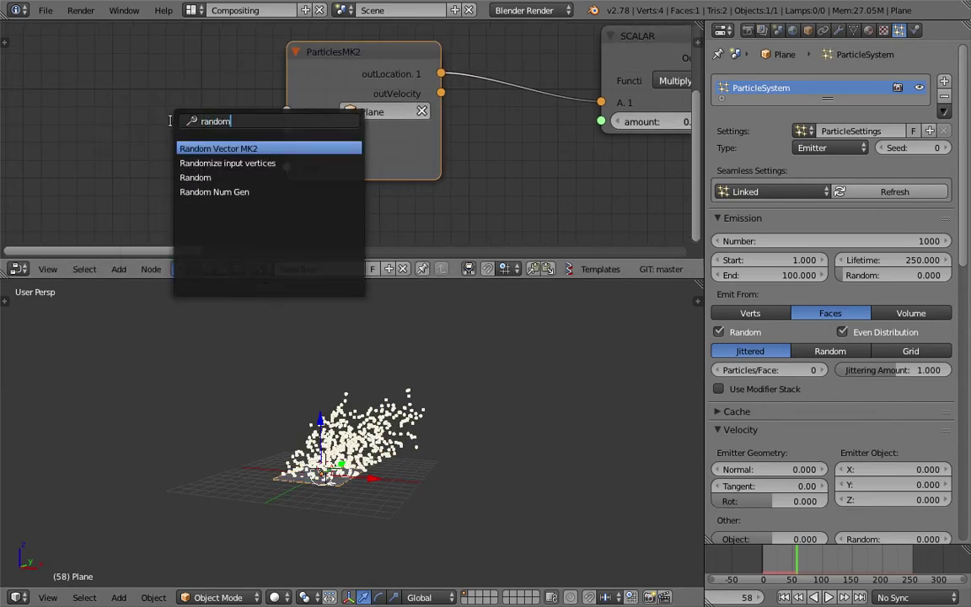
key(Return)
click(110, 116)
drag(237, 145, 286, 148)
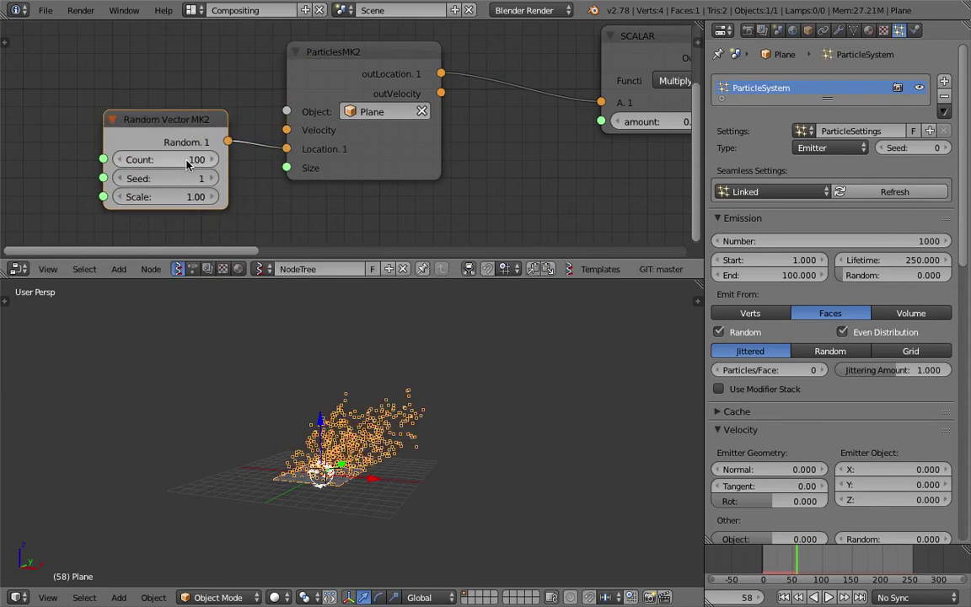
- Play the animation from the start, examine the particles around the plane up close, and stop the playback
click(784, 597)
click(828, 597)
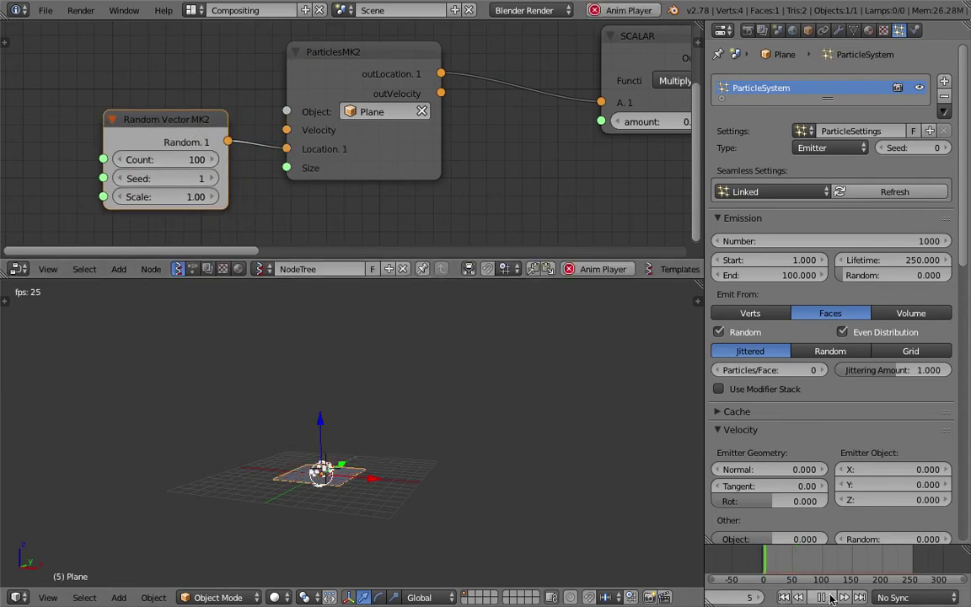
click(831, 597)
scroll(344, 401, up, 4)
shift+middle_drag(331, 472, 387, 410)
middle_drag(531, 448, 534, 478)
scroll(534, 478, up, 4)
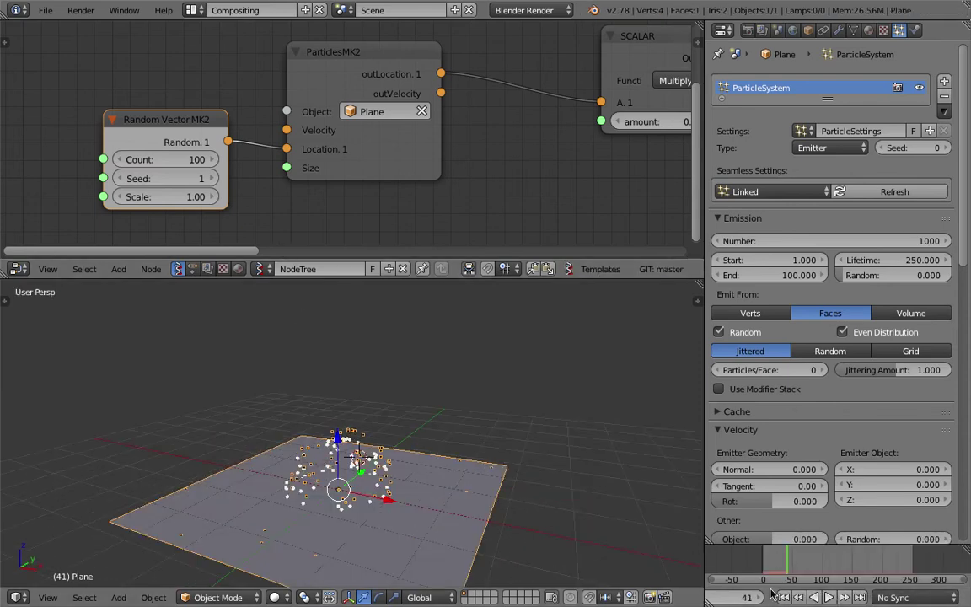
click(829, 597)
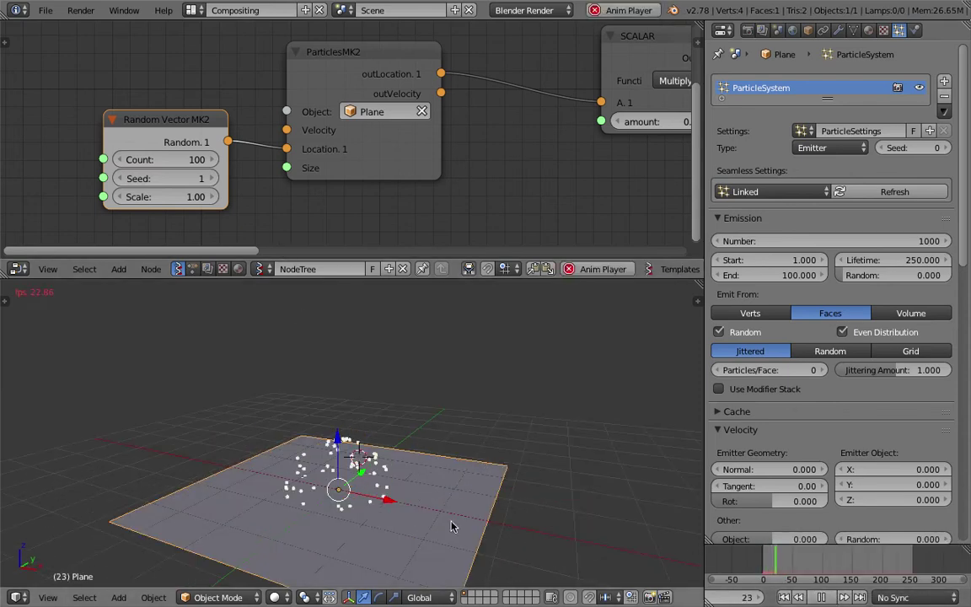
mouse_move(368, 457)
middle_down()
mouse_move(294, 457)
mouse_move(336, 426)
mouse_move(404, 429)
mouse_move(379, 463)
middle_up()
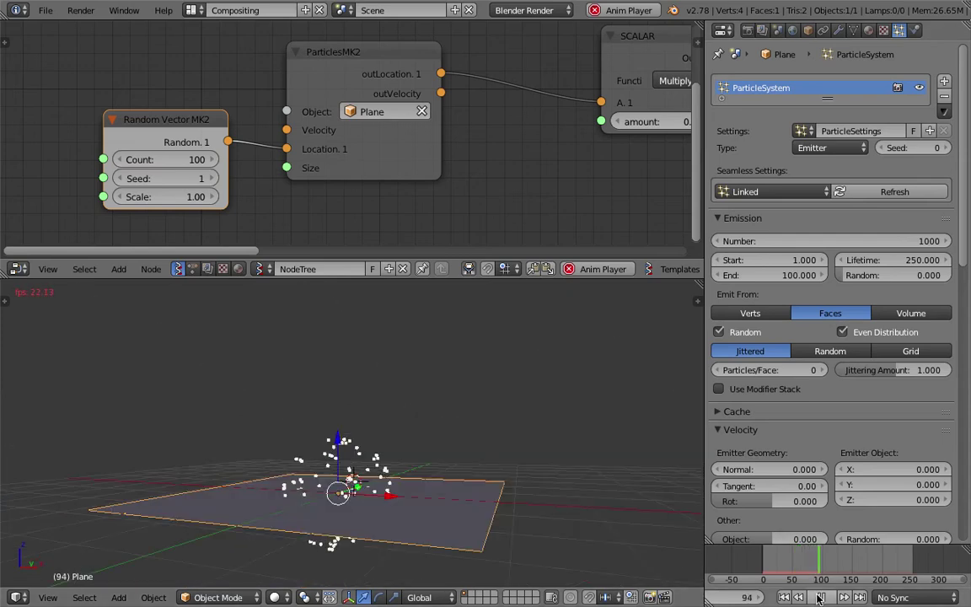
click(820, 597)
- Delete the Random Vector MK2 node and replay the animation from frame 1 to examine the particle stream
key(x)
scroll(384, 175, down, 4)
middle_drag(385, 174, 211, 198)
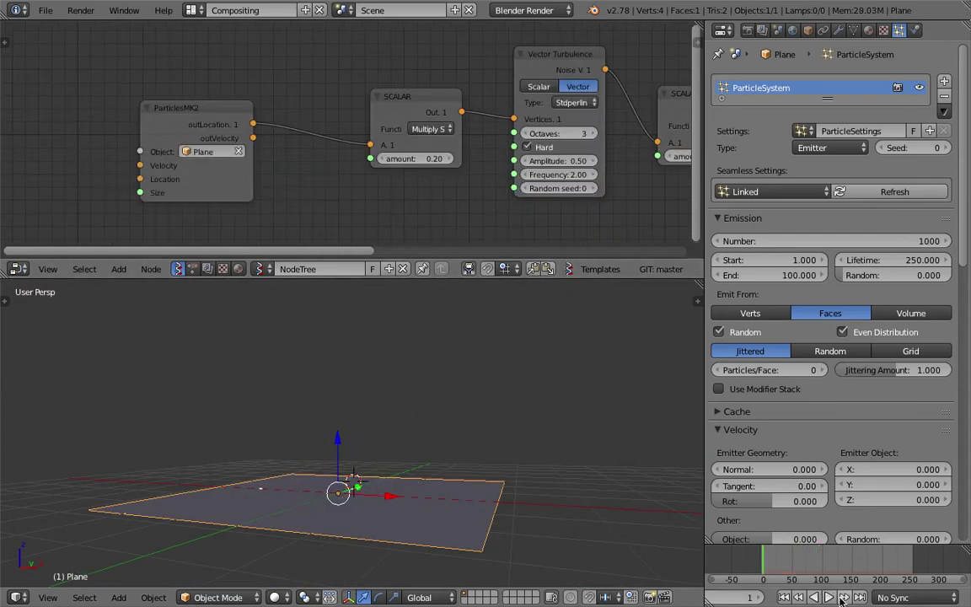
click(838, 597)
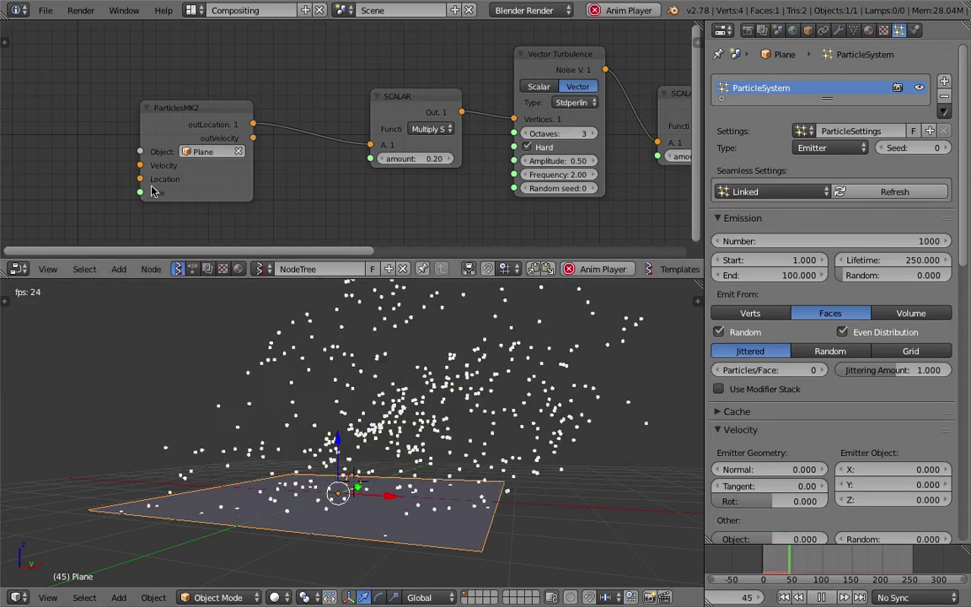
scroll(619, 414, down, 4)
middle_drag(619, 414, 544, 415)
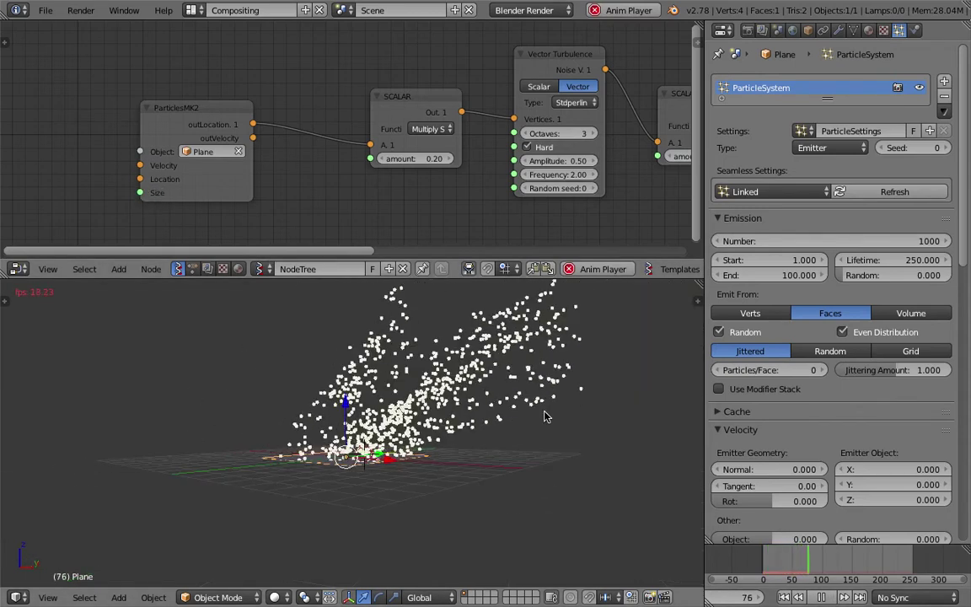
middle_drag(656, 472, 579, 484)
scroll(578, 484, down, 3)
- Set the second Scalar node's amount to 7.58 and try a Vector Turbulence Amplitude of 2.24 before restoring 0.50
middle_drag(520, 171, 275, 197)
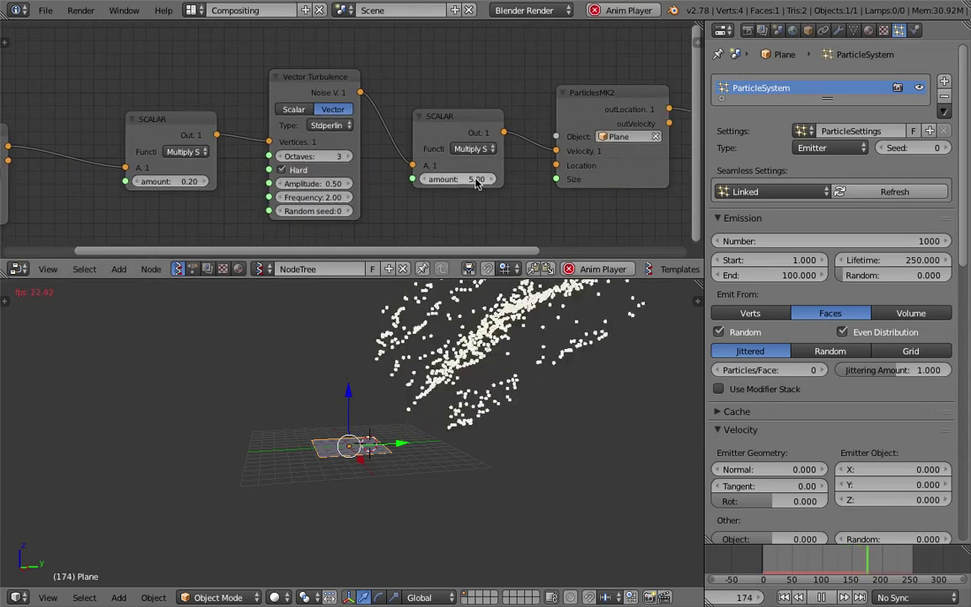
drag(475, 184, 524, 184)
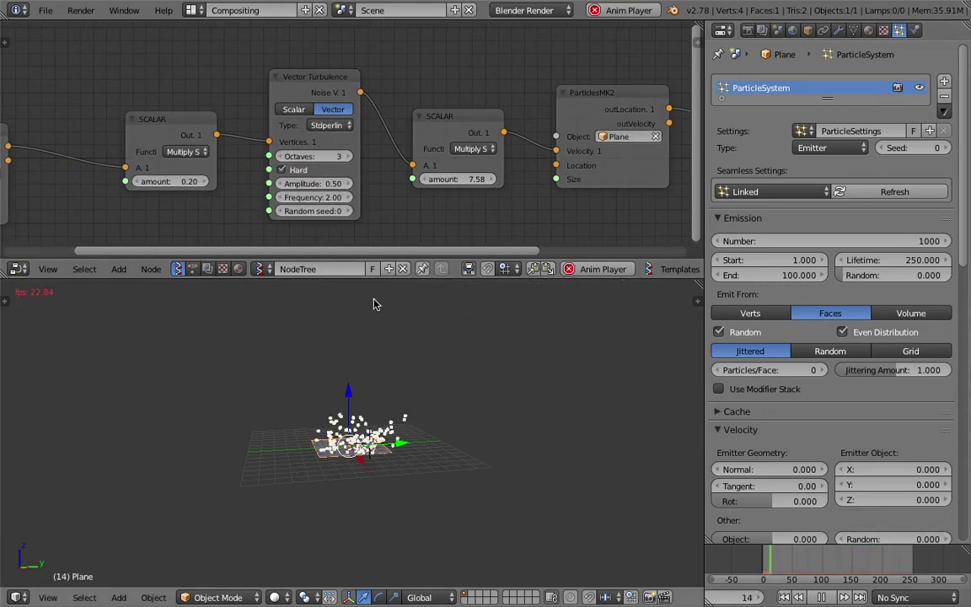
drag(332, 184, 363, 185)
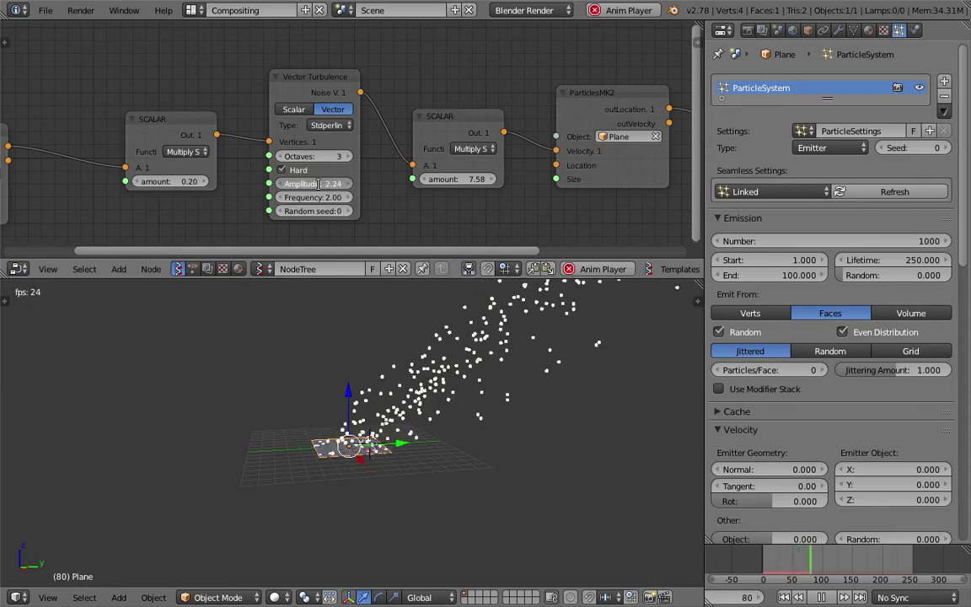
key(Return)
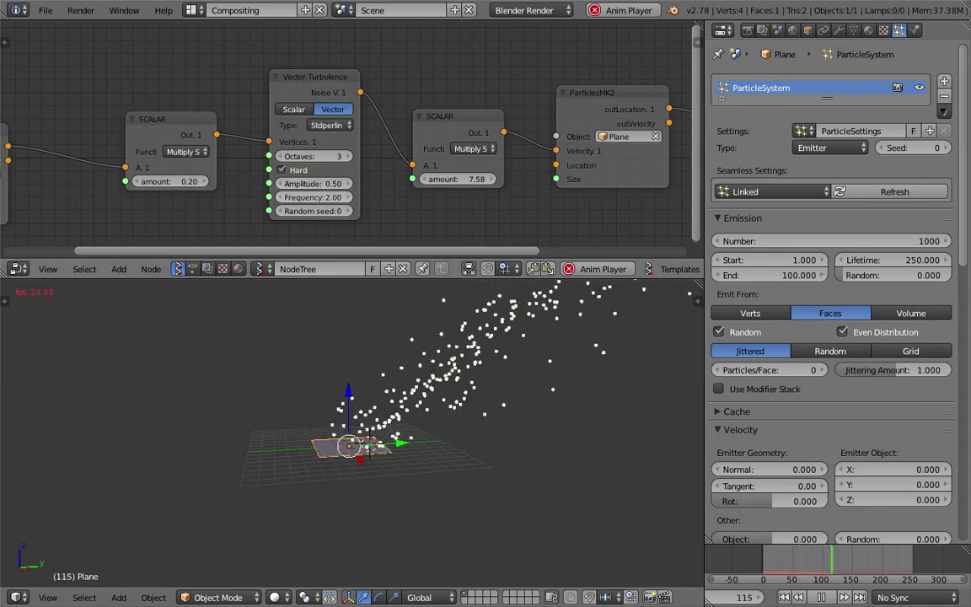
- Set the Vector Turbulence Frequency to 1.00 and examine the particle flow as the animation replays
click(784, 597)
scroll(523, 447, down, 4)
shift+middle_drag(491, 434, 463, 476)
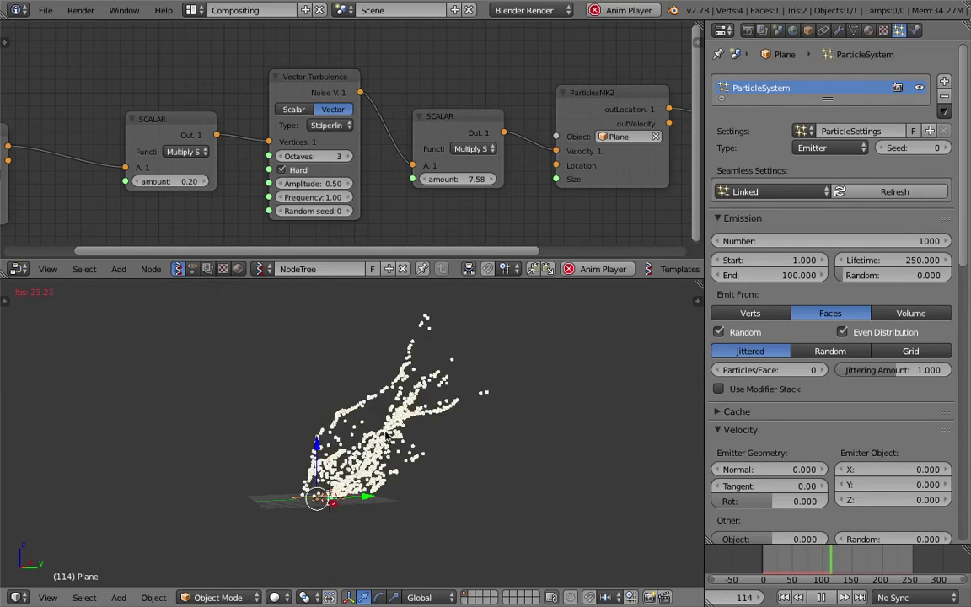
mouse_move(450, 404)
middle_down()
mouse_move(509, 428)
mouse_move(588, 401)
mouse_move(582, 389)
mouse_move(495, 374)
mouse_move(240, 395)
mouse_move(559, 414)
mouse_move(441, 412)
middle_up()
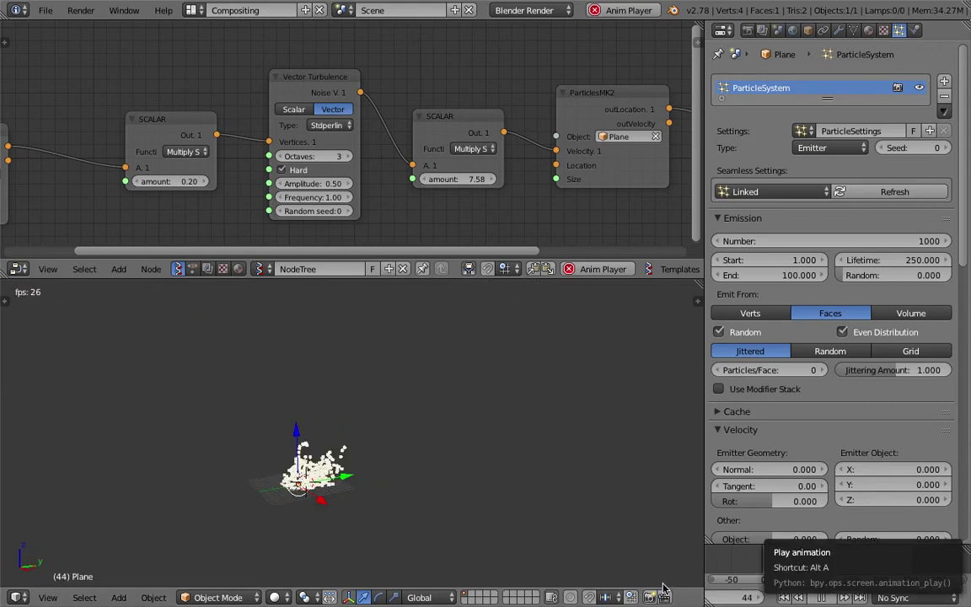
- Stop the animation at frame 117 with the branching stream in view and save over the existing file
scroll(527, 542, up, 3)
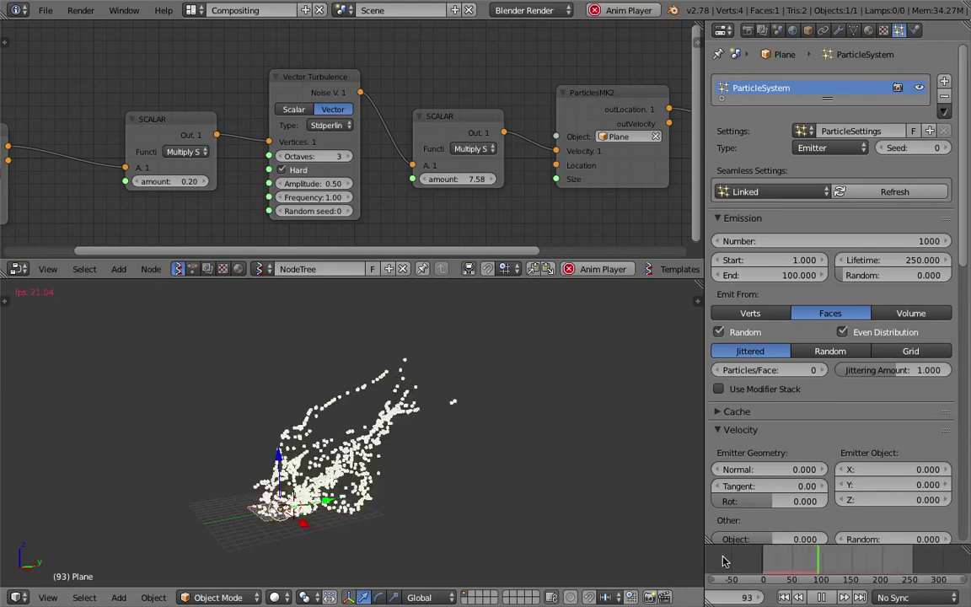
click(822, 597)
middle_drag(429, 434, 441, 412)
key(ctrl+s)
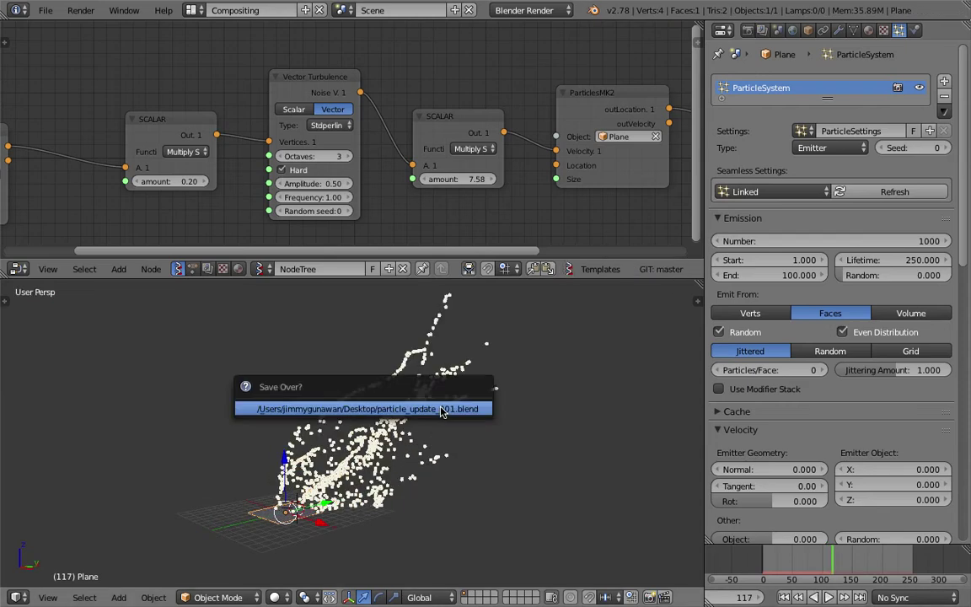
click(441, 411)
- Move the Viewer Draw node farther from the second ParticlesMK2 node to make room between them
scroll(488, 147, down, 3)
middle_drag(488, 148, 405, 134)
drag(674, 153, 624, 102)
middle_drag(644, 102, 522, 152)
drag(522, 152, 594, 144)
scroll(433, 161, up, 1)
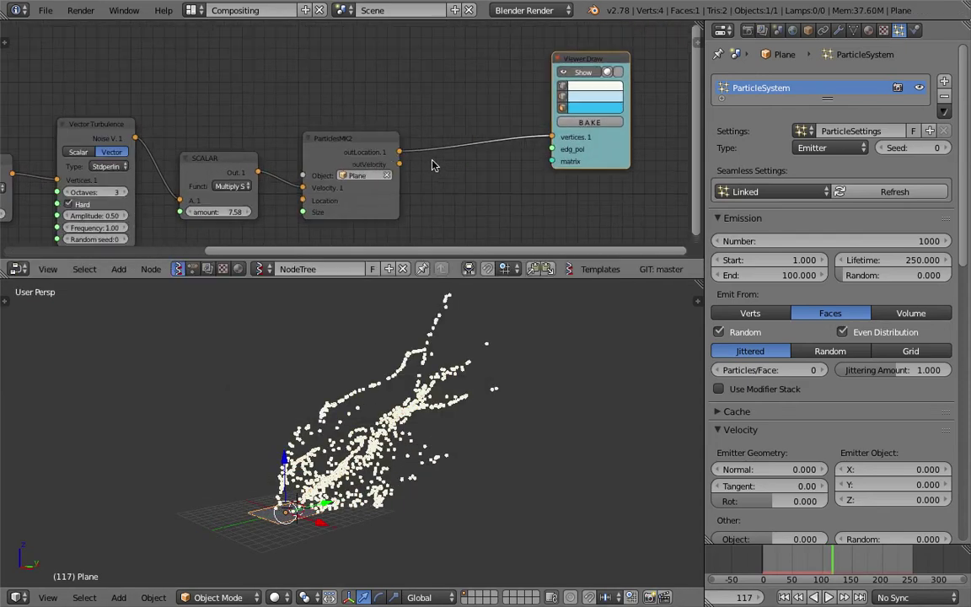
drag(369, 143, 375, 129)
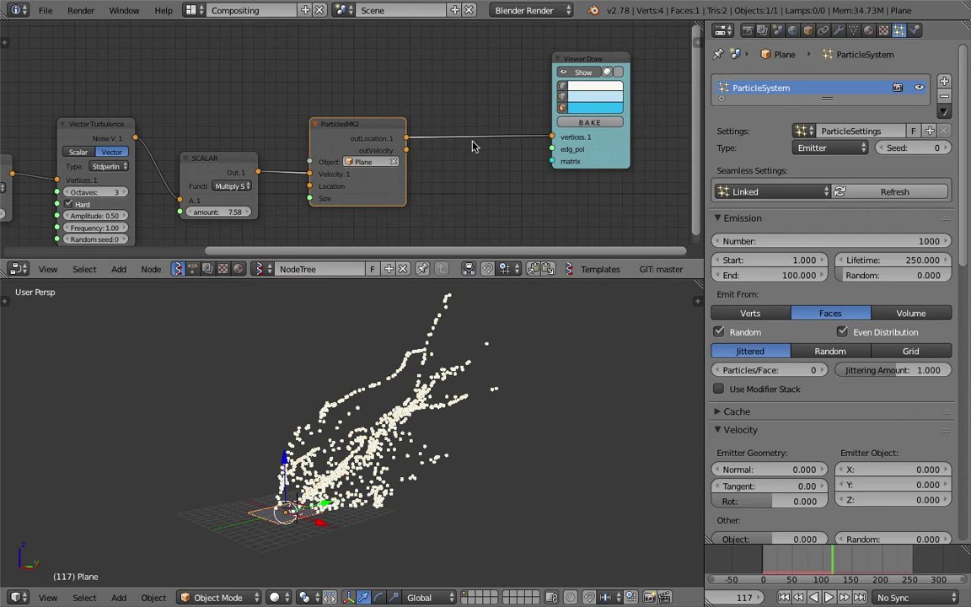
drag(606, 159, 629, 144)
middle_drag(591, 145, 535, 157)
drag(588, 155, 625, 150)
scroll(351, 167, up, 2)
middle_drag(362, 167, 297, 169)
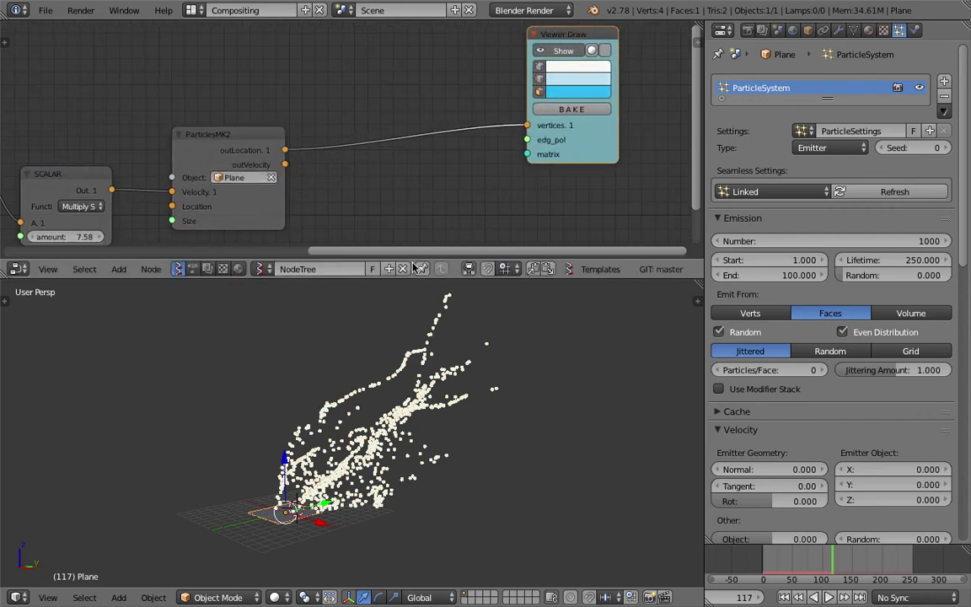
- Enlarge the node editor's height over the 3D view and save the file
drag(420, 277, 409, 357)
key(ctrl+s)
mouse_move(301, 231)
middle_down()
mouse_move(343, 186)
mouse_move(494, 170)
mouse_move(403, 180)
middle_up()
click(350, 190)
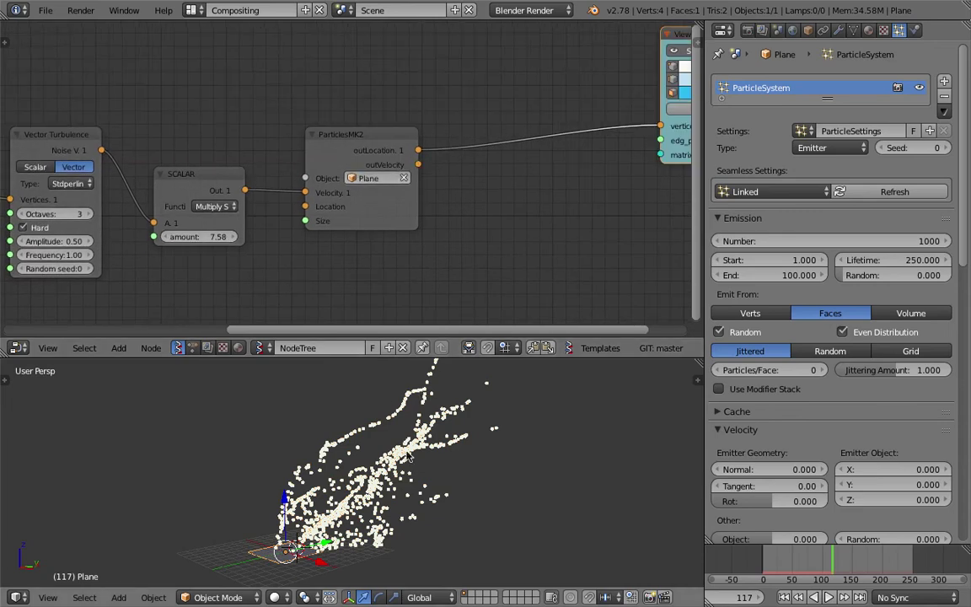
middle_drag(499, 251, 414, 242)
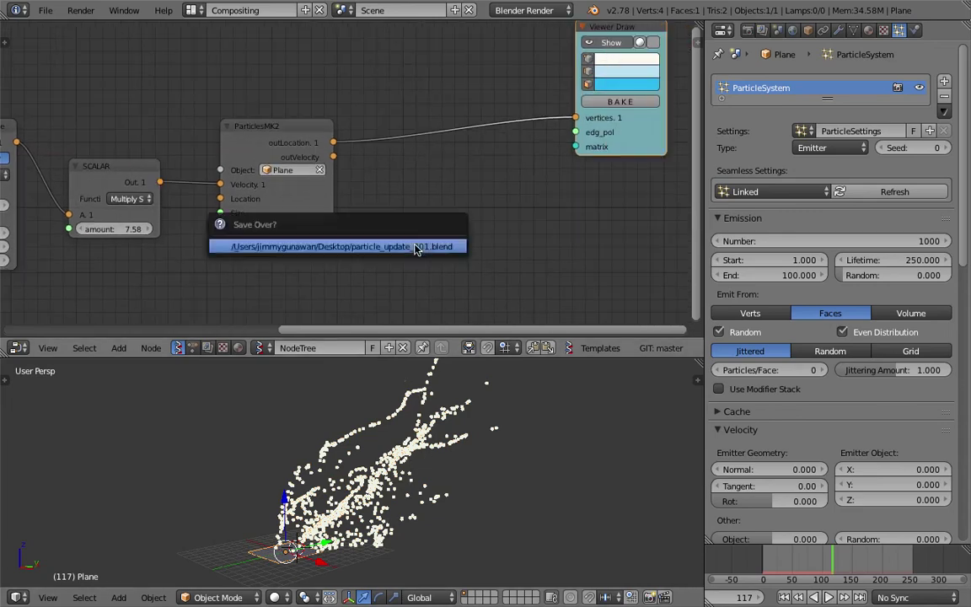
- Insert a Vector Noise MK2 node on the link between the second ParticlesMK2's outLocation and Viewer Draw's vertices
key(shift+a)
text(svec)
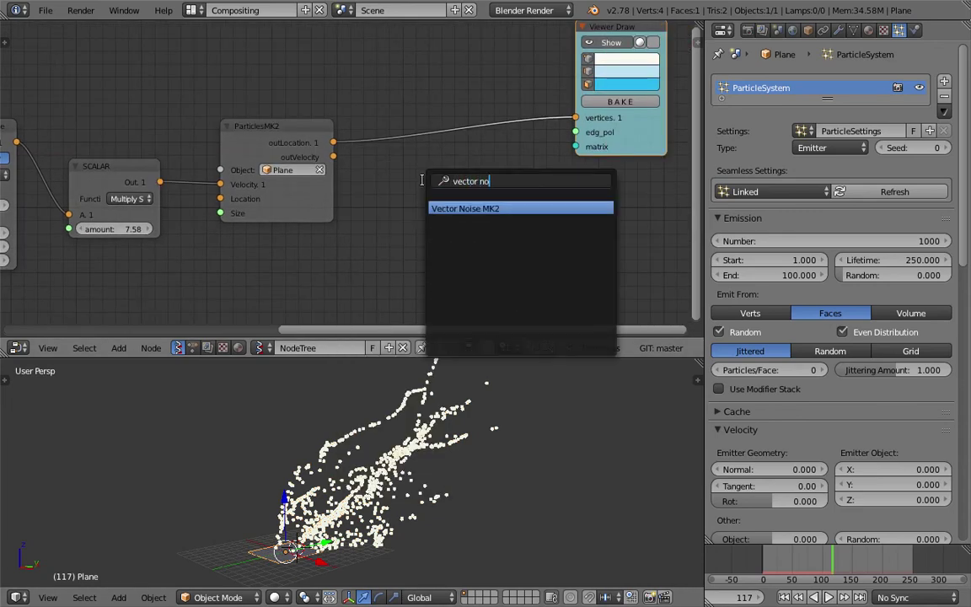
text(tor no)
key(Return)
click(407, 99)
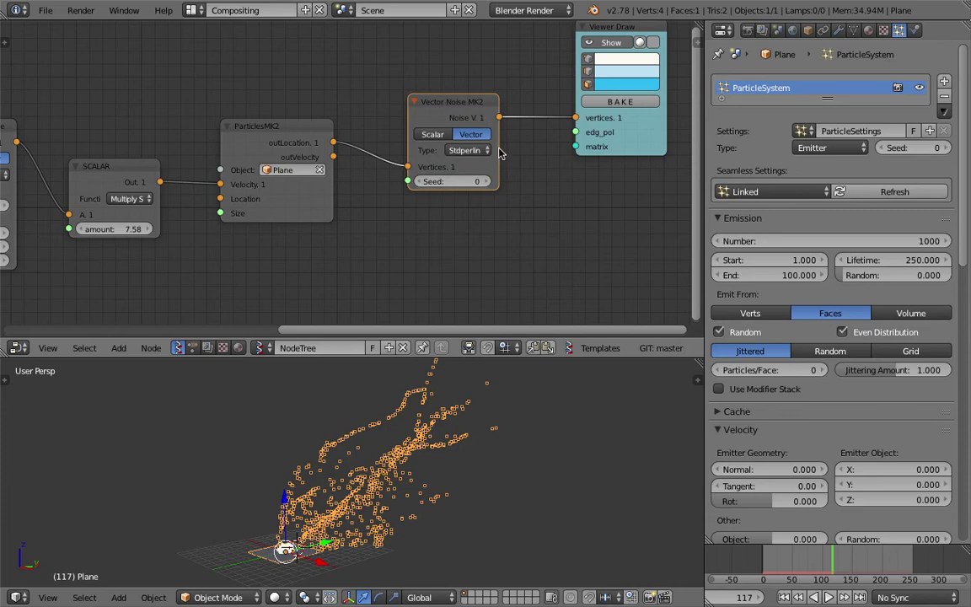
- Play the animation from the first frame to frame 140 and examine the Vector Noise output around the plane
click(783, 596)
click(829, 597)
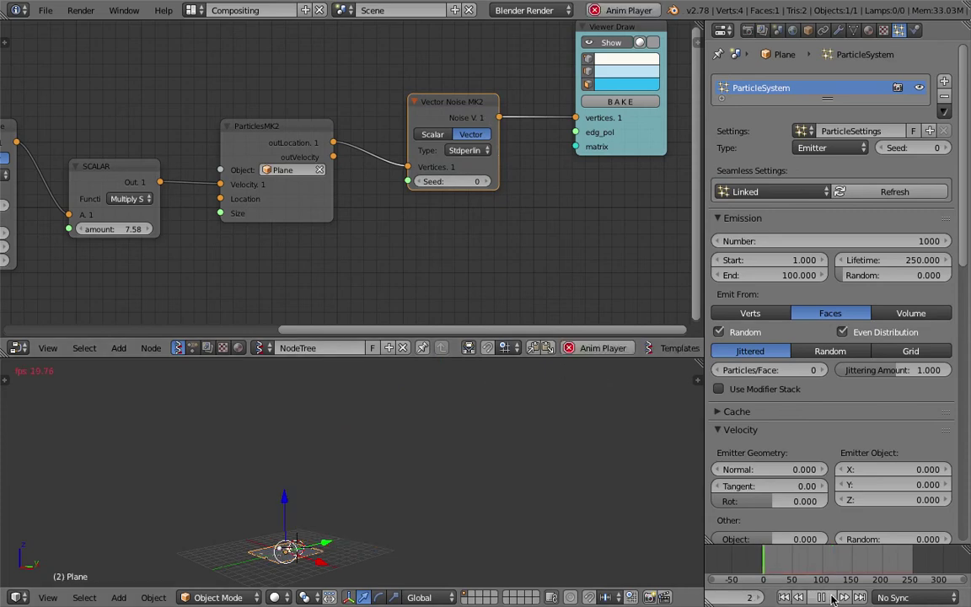
shift+middle_drag(418, 520, 437, 499)
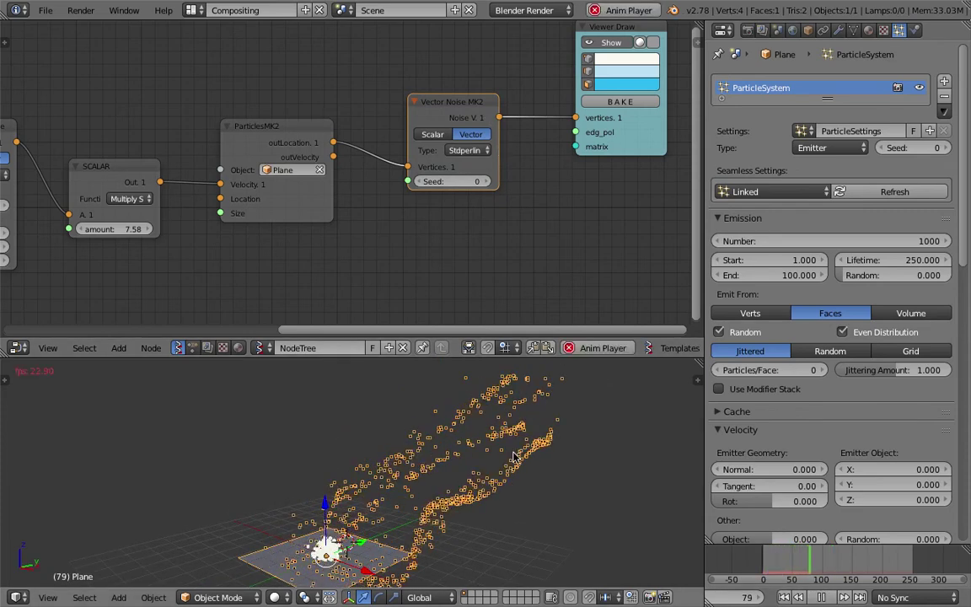
middle_drag(433, 486, 424, 454)
scroll(424, 454, up, 4)
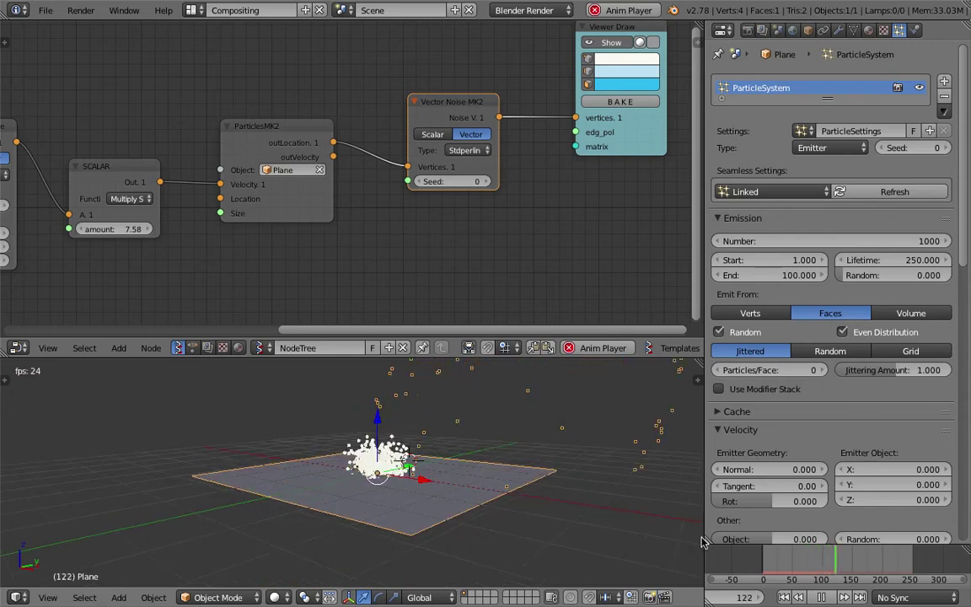
click(816, 600)
scroll(455, 464, up, 5)
middle_drag(455, 462, 449, 437)
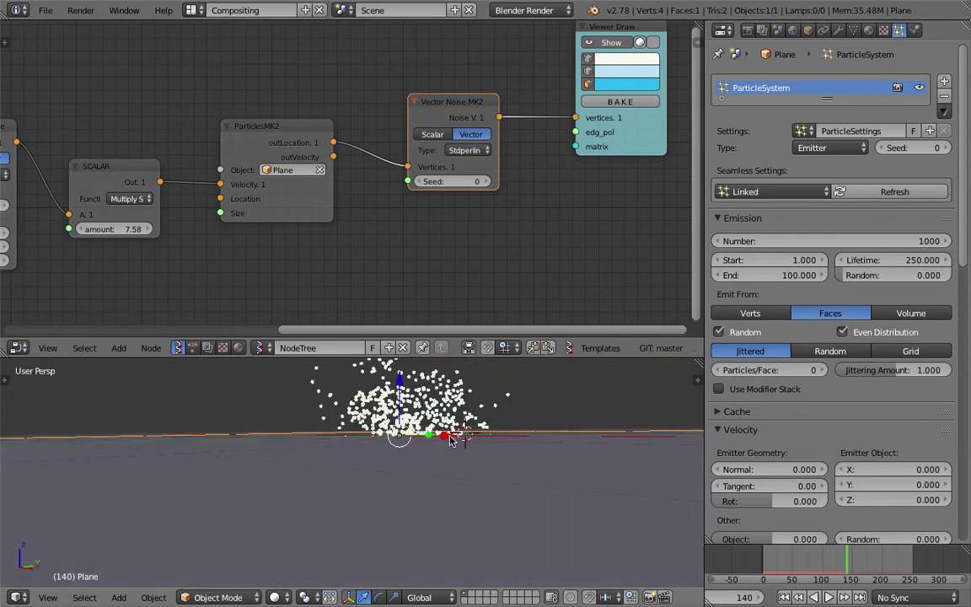
scroll(449, 441, down, 2)
scroll(423, 433, down, 2)
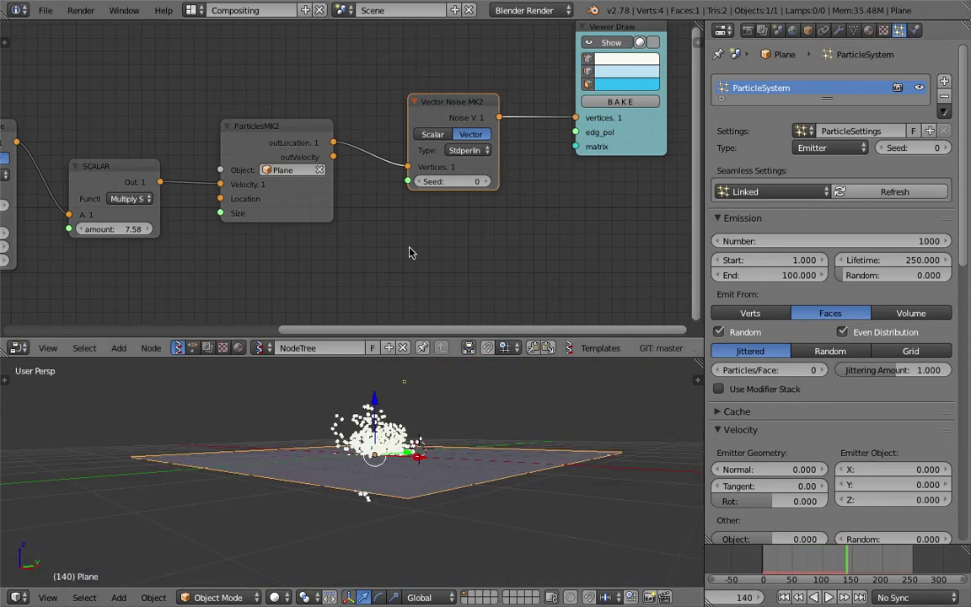
- Rearrange the Vector Noise MK2 and Viewer Draw nodes to leave free space below and between them
drag(441, 102, 437, 46)
middle_drag(449, 120, 365, 157)
drag(552, 164, 597, 120)
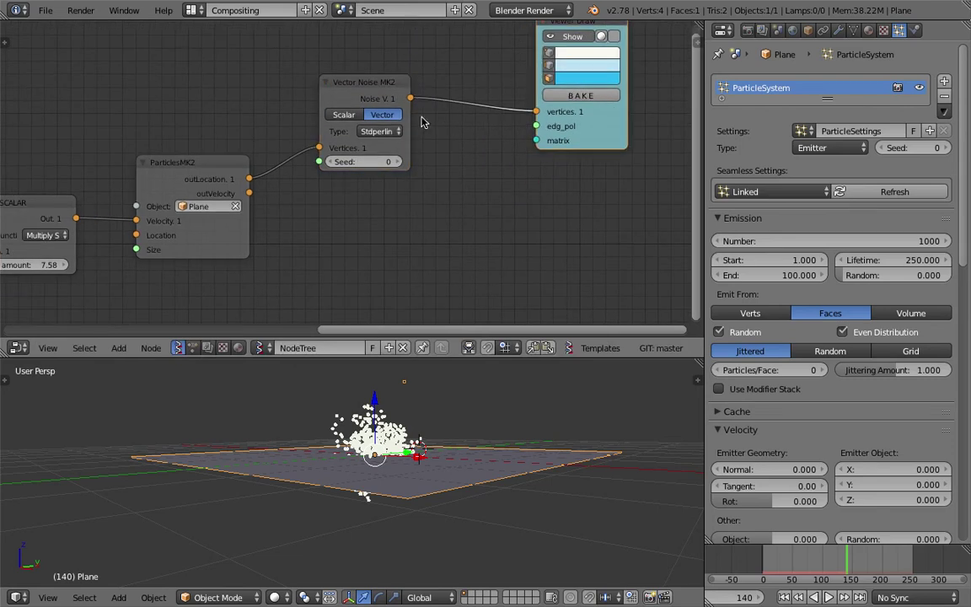
drag(363, 92, 398, 65)
- Add a Vector Math MK2 node below the Vector Noise MK2 node and set its function to Add
key(shift+a)
click(375, 151)
text(vect)
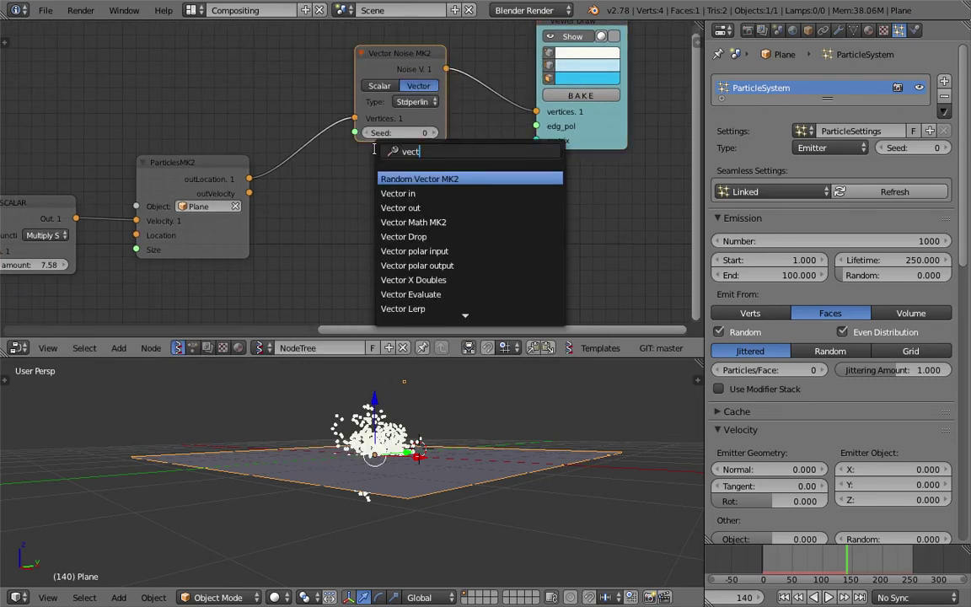
key(Down)
key(Return)
click(380, 175)
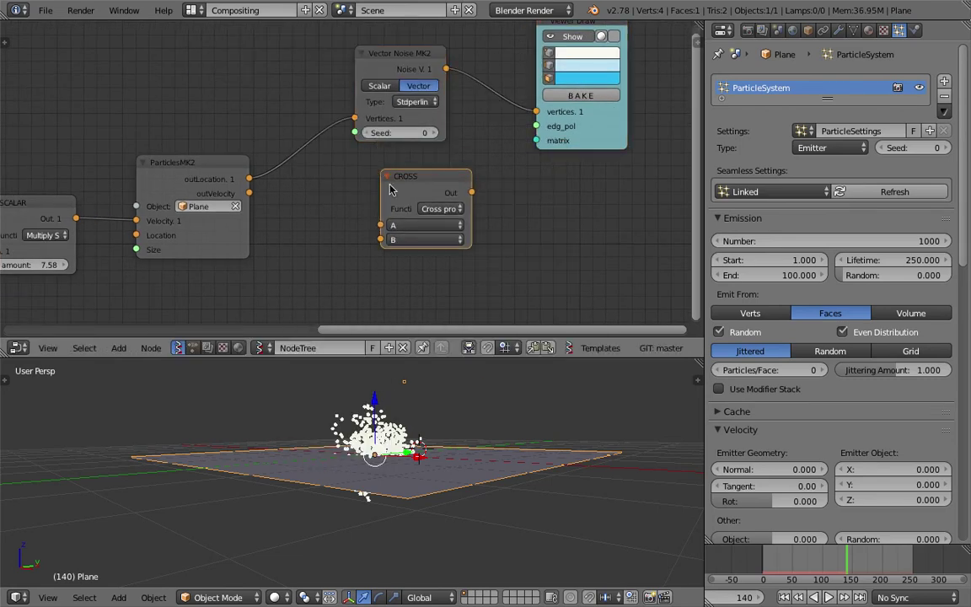
click(436, 211)
click(445, 256)
- Feed the noise output into A and ParticlesMK2's outLocation into B of the Add node, and link its output to Viewer Draw's vertices
drag(253, 182, 379, 240)
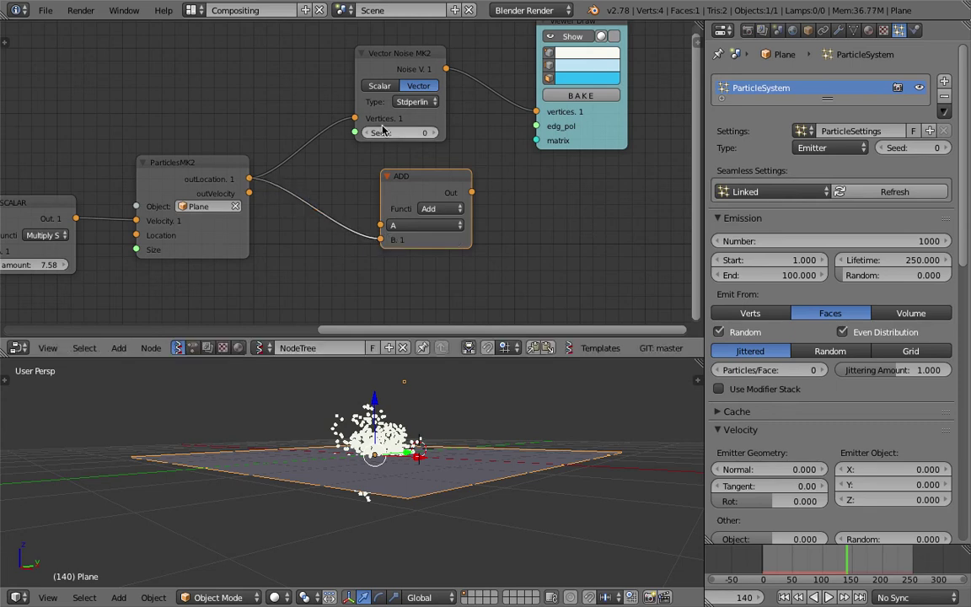
drag(410, 75, 379, 226)
drag(471, 193, 536, 112)
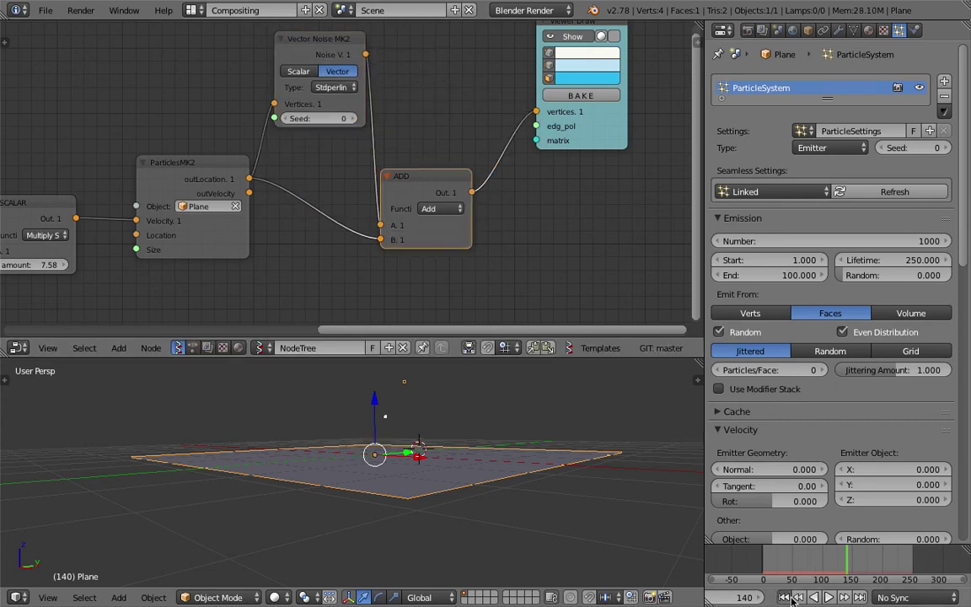
- Play the animation from the first frame to frame 95 and compare the noise-offset points with the original particles
click(788, 598)
click(828, 597)
scroll(582, 460, down, 5)
middle_drag(578, 448, 543, 480)
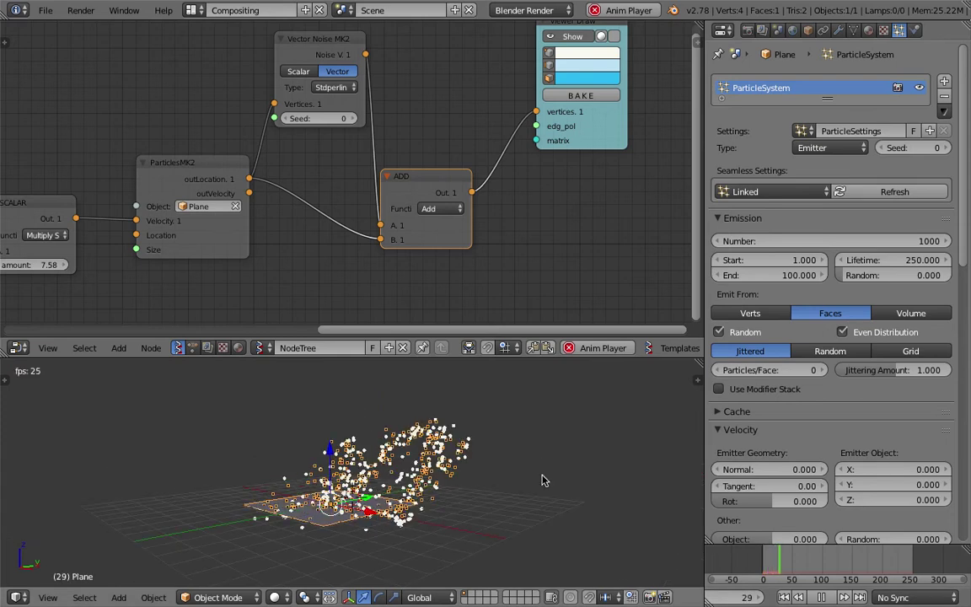
click(828, 599)
middle_drag(415, 475, 351, 481)
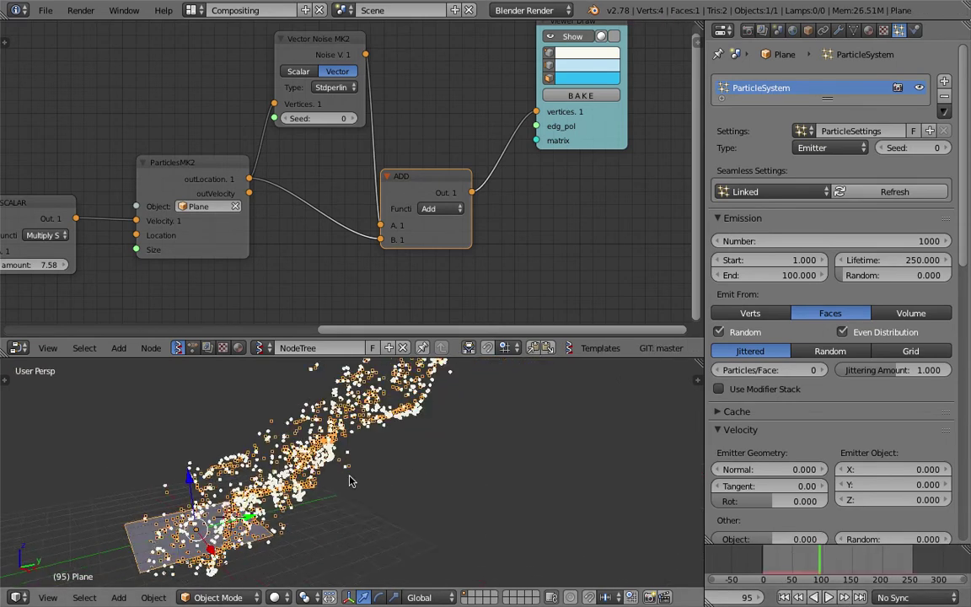
- Save the scene over the existing file
drag(350, 480, 418, 490)
scroll(468, 470, down, 3)
middle_drag(418, 490, 489, 482)
key(ctrl+s)
click(489, 481)
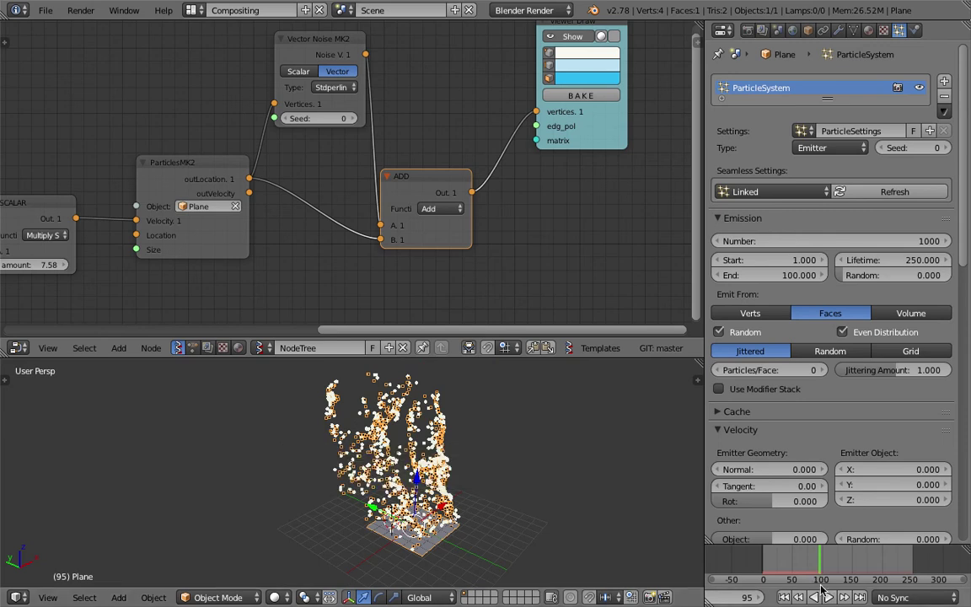
- Resume playback, examine the offset points along the stream, and stop at frame 163
click(826, 594)
middle_drag(574, 523, 603, 509)
scroll(481, 493, up, 2)
scroll(429, 454, down, 2)
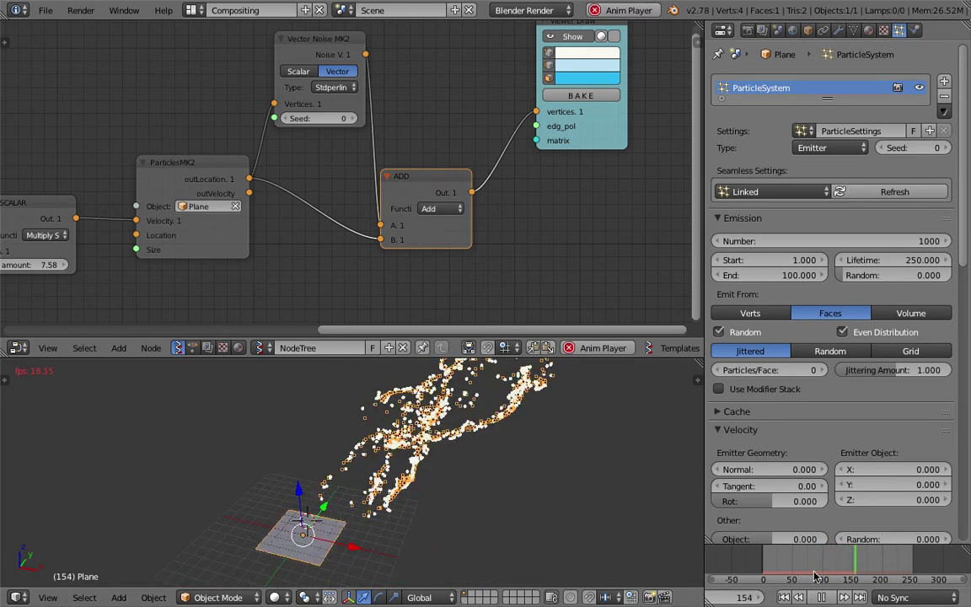
click(822, 597)
mouse_move(573, 474)
middle_down()
mouse_move(498, 447)
mouse_move(457, 469)
middle_up()
- Move Viewer Draw away from the Add node and insert a KDT Closest Edges node on the link between them
middle_drag(530, 152, 419, 193)
drag(484, 180, 633, 146)
key(shift+a)
click(431, 114)
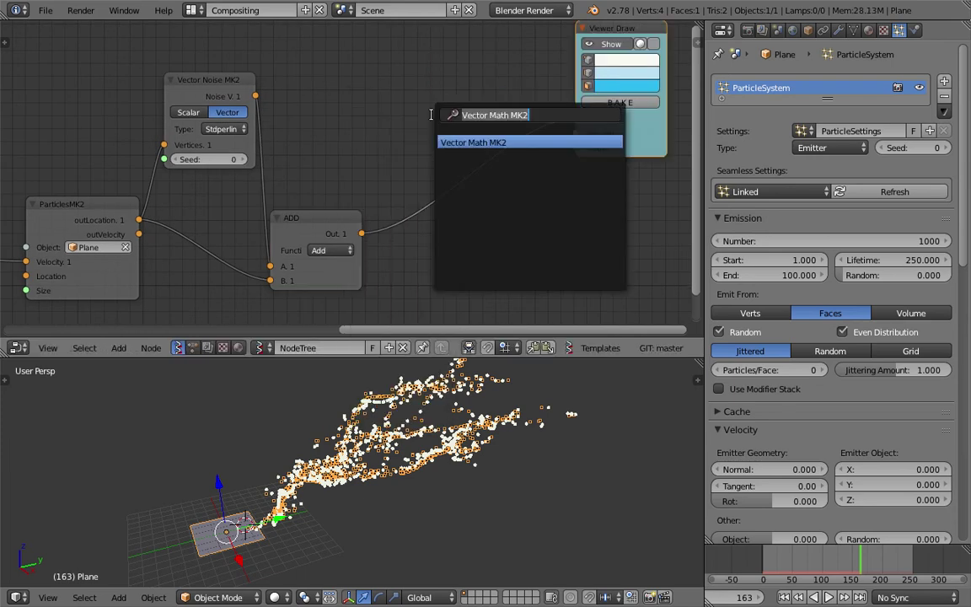
key(Down)
key(Return)
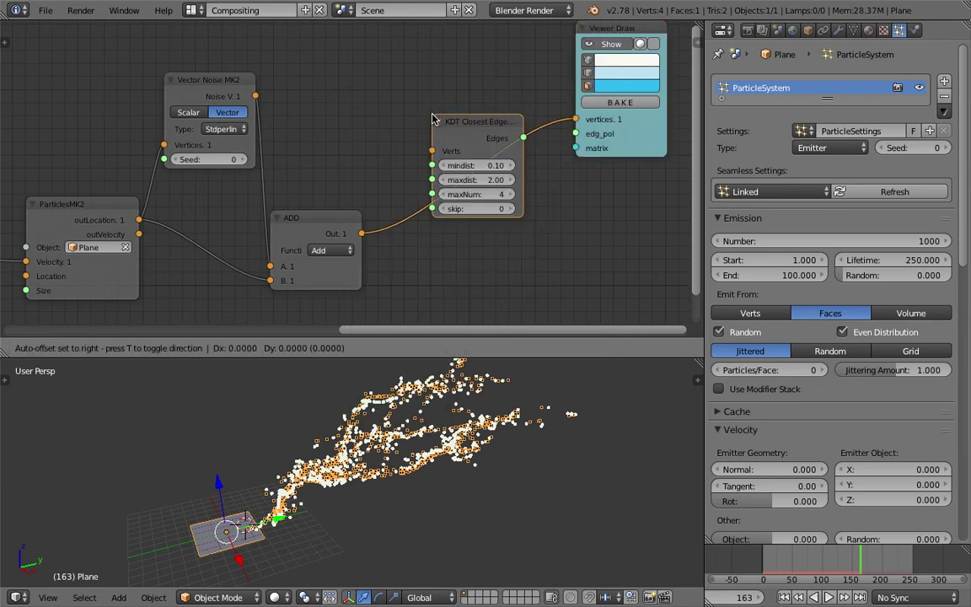
click(433, 125)
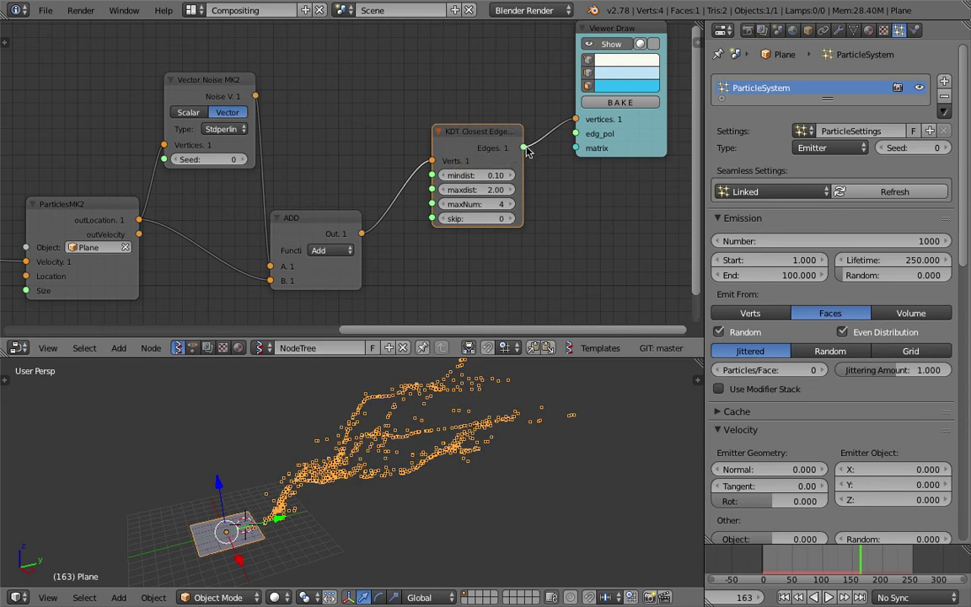
- Link the KDT Closest Edges output to Viewer Draw's edg_pol and the Add output to its vertices
drag(524, 148, 546, 143)
drag(364, 234, 485, 167)
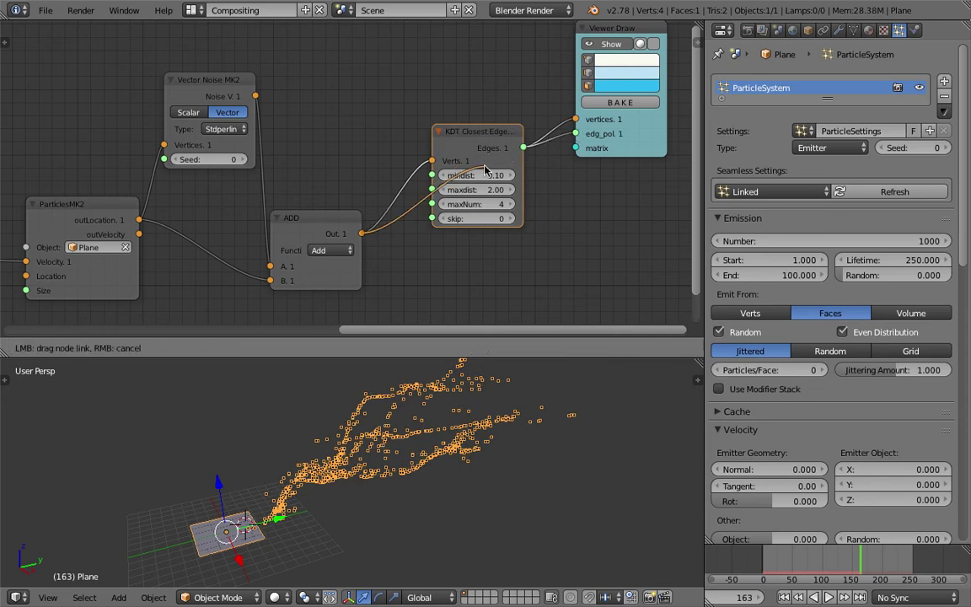
drag(574, 125, 576, 133)
- Restart the animation from the first frame and enlarge the 3D view's height over the node editor
click(479, 451)
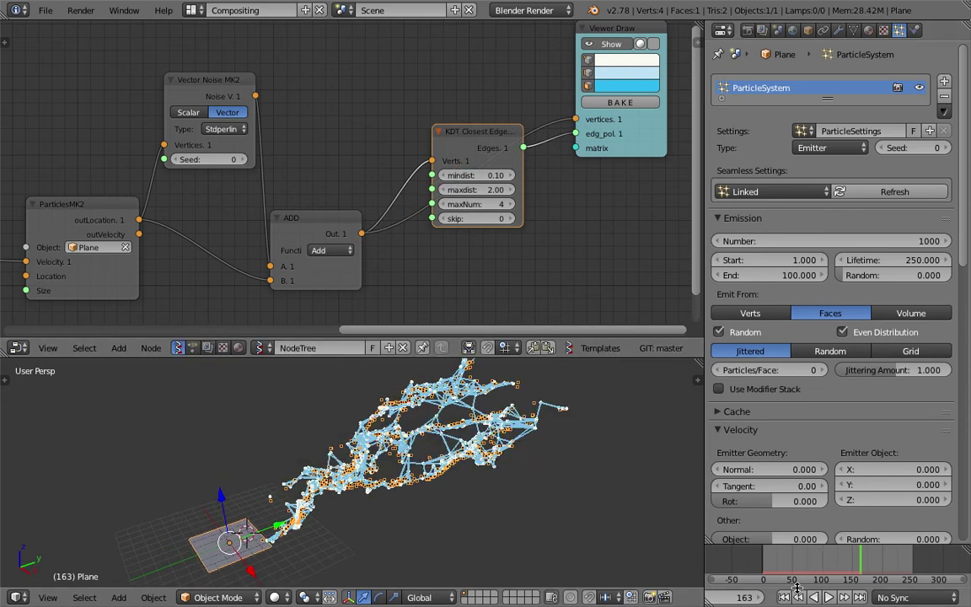
key(shift+Left)
key(alt+a)
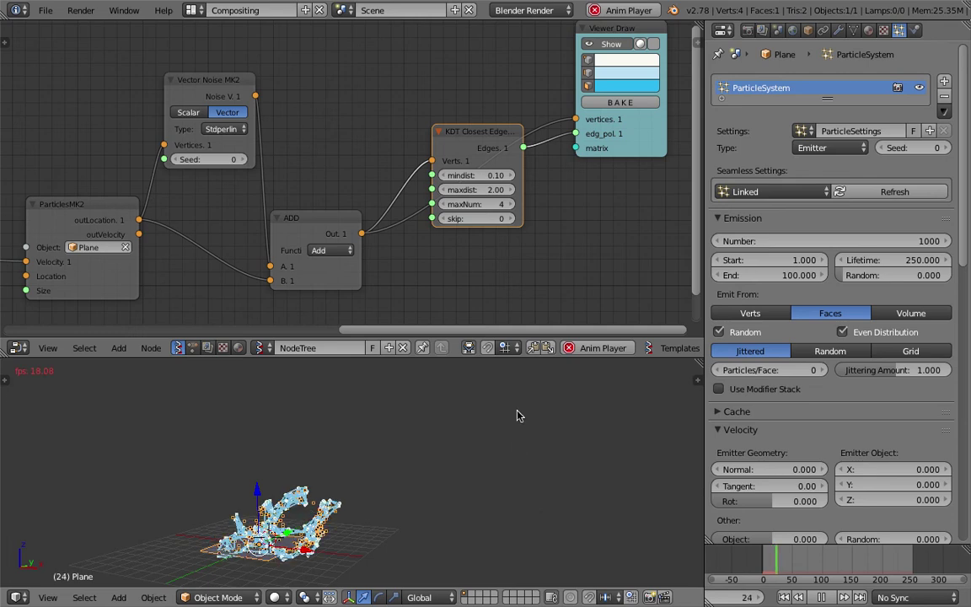
drag(518, 357, 499, 210)
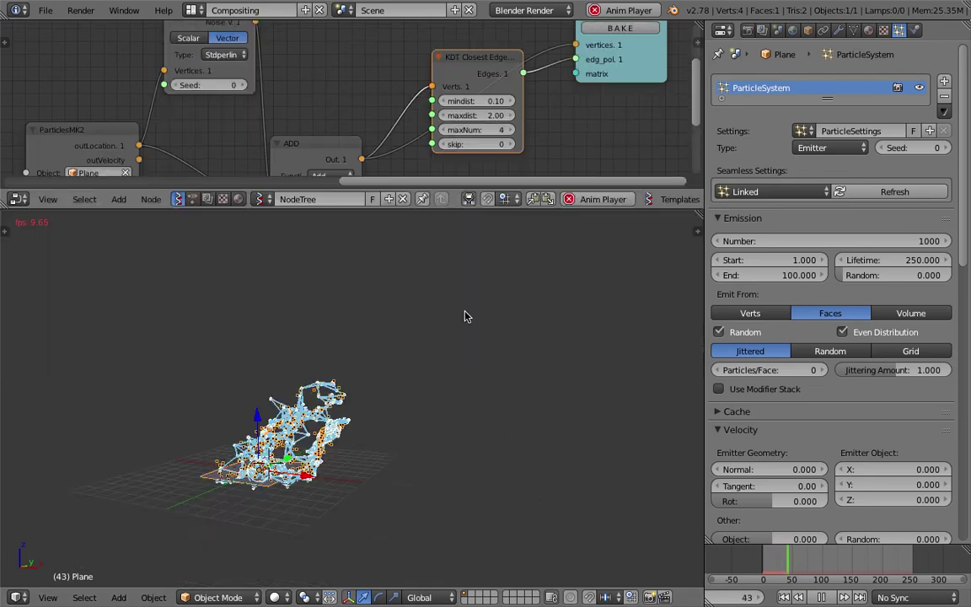
scroll(466, 316, up, 2)
- Deselect the plane, examine the edge network growing between the particles, and stop at frame 112
key(a)
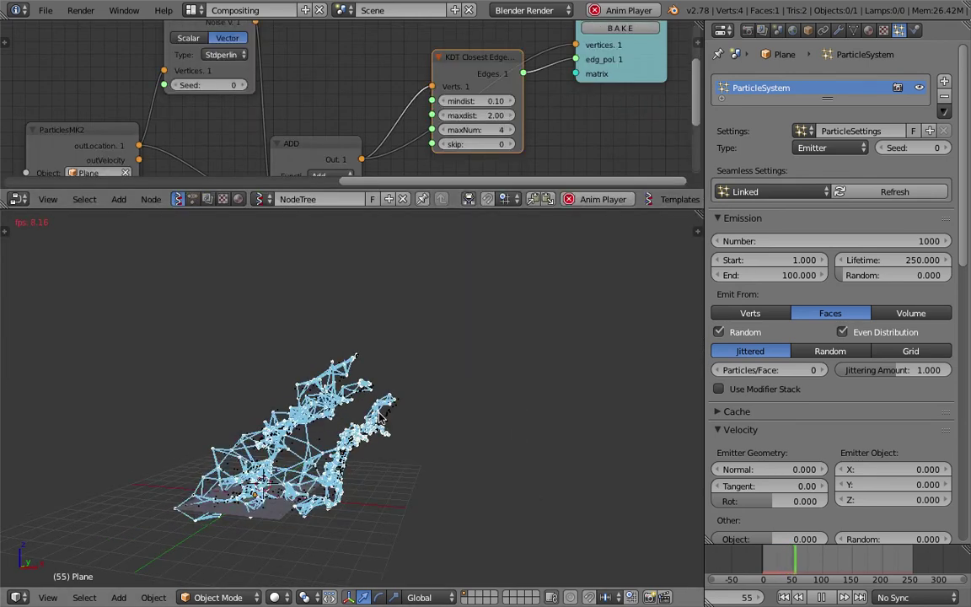
middle_drag(449, 433, 451, 481)
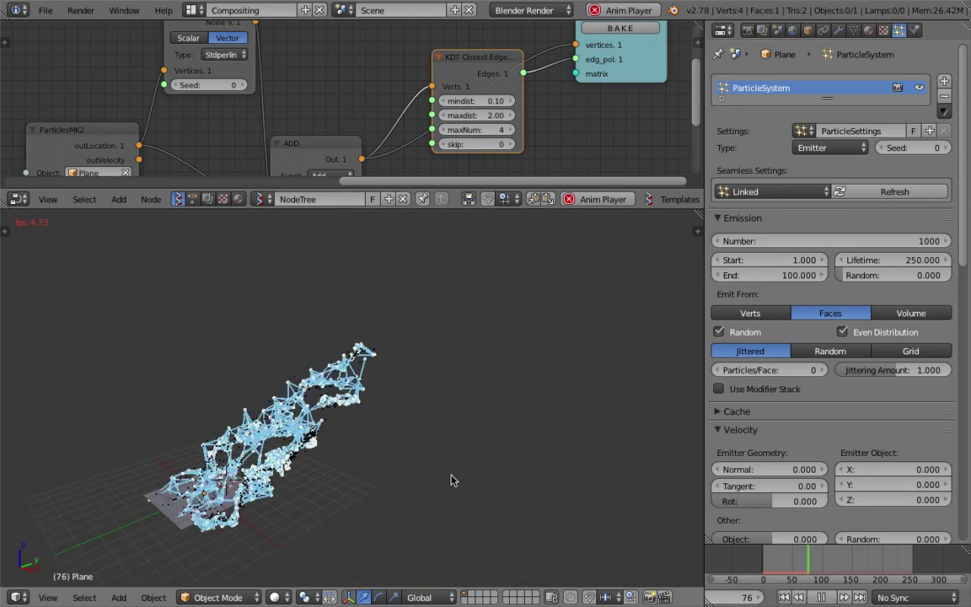
key(a)
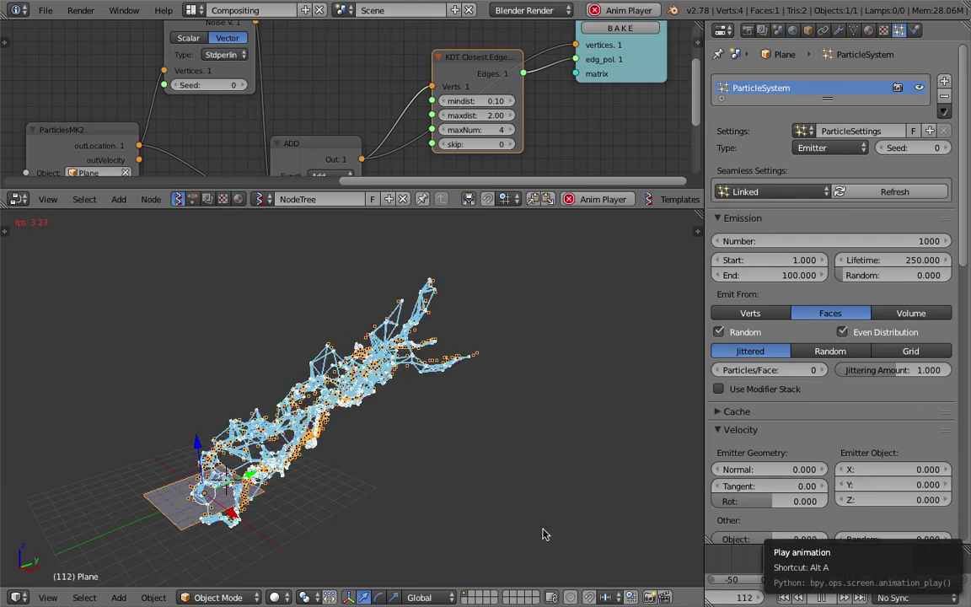
key(a)
shift+middle_drag(381, 439, 477, 281)
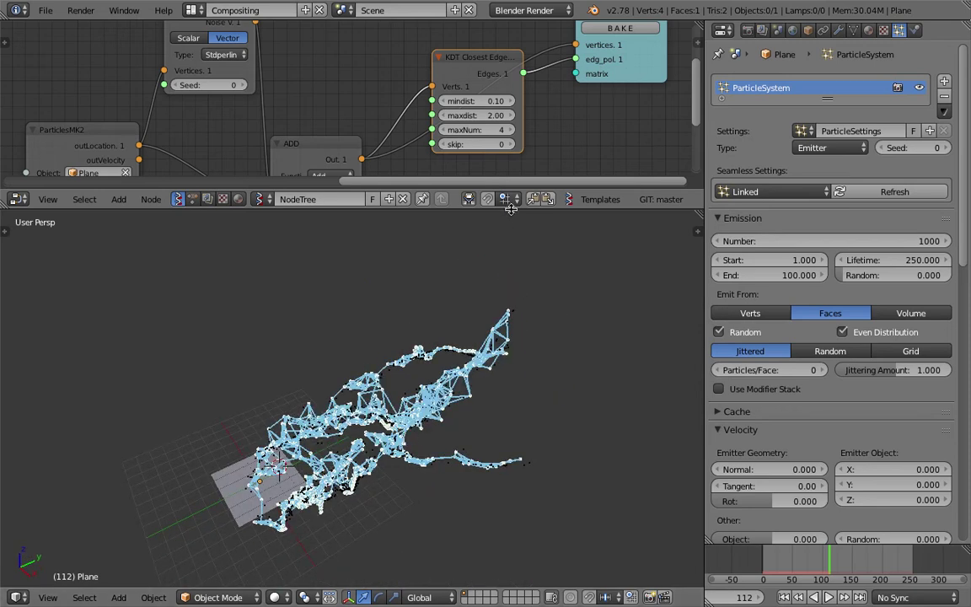
- Restore the node editor's height and delete the KDT Closest Edges node while keeping the link through it
drag(464, 209, 464, 364)
key(ctrl+x)
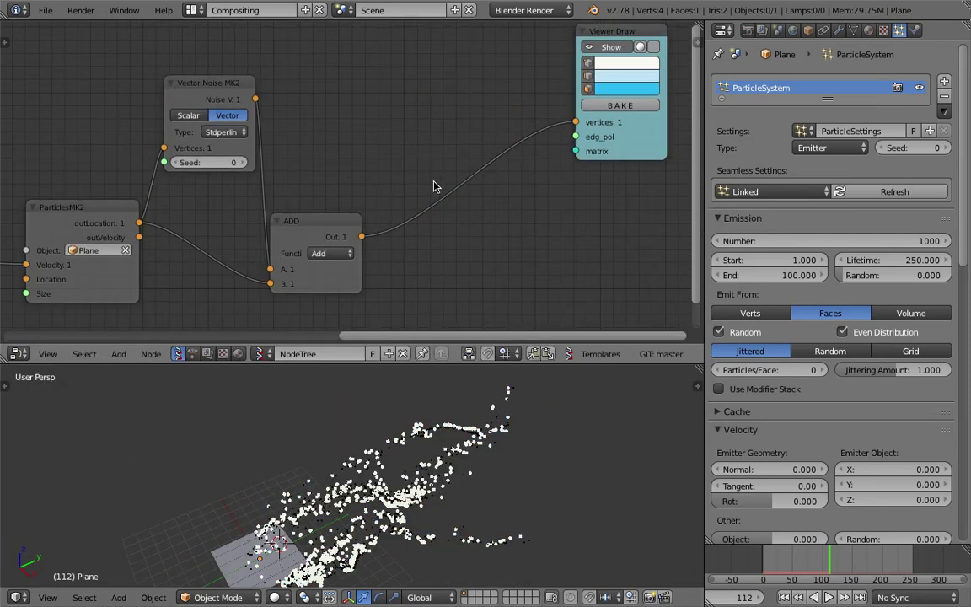
- Delete the Vector Noise MK2 and Add nodes between ParticlesMK2 and Viewer Draw
drag(634, 146, 567, 225)
middle_drag(392, 250, 413, 222)
drag(353, 194, 383, 165)
click(217, 65)
shift+click(352, 163)
middle_drag(349, 164, 384, 154)
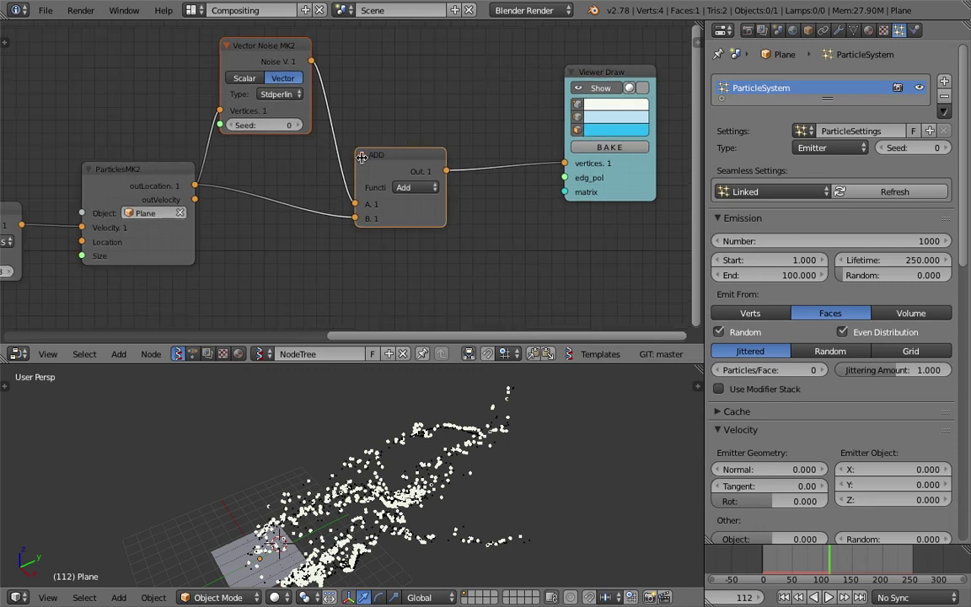
key(x)
- Link ParticlesMK2's outLocation directly to Viewer Draw's vertices and move Viewer Draw slightly closer
mouse_move(194, 184)
mouse_down()
mouse_move(508, 154)
mouse_move(564, 164)
mouse_up()
middle_drag(451, 520, 475, 459)
middle_drag(523, 214, 483, 238)
drag(558, 210, 520, 201)
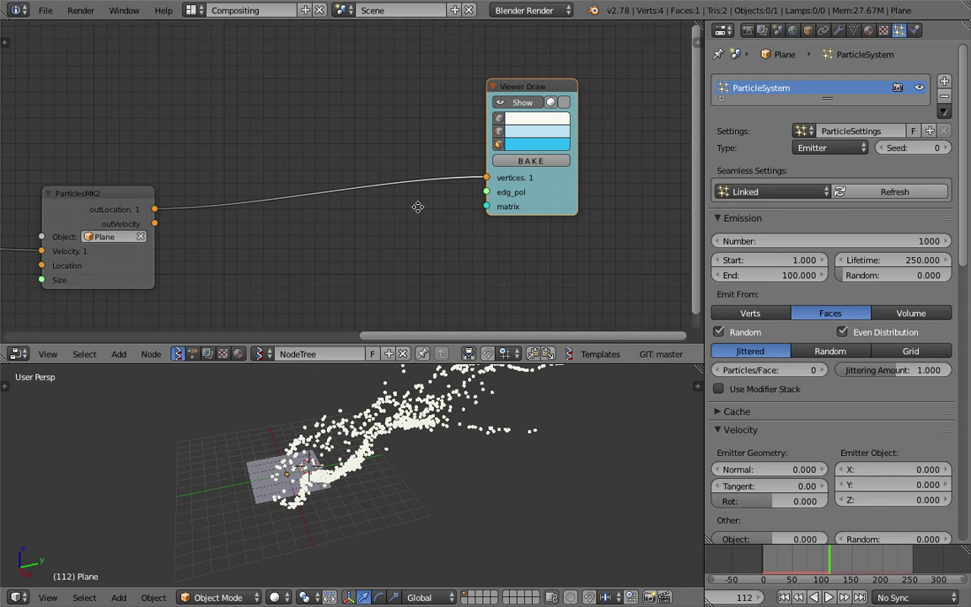
middle_drag(418, 206, 429, 222)
middle_drag(540, 466, 553, 469)
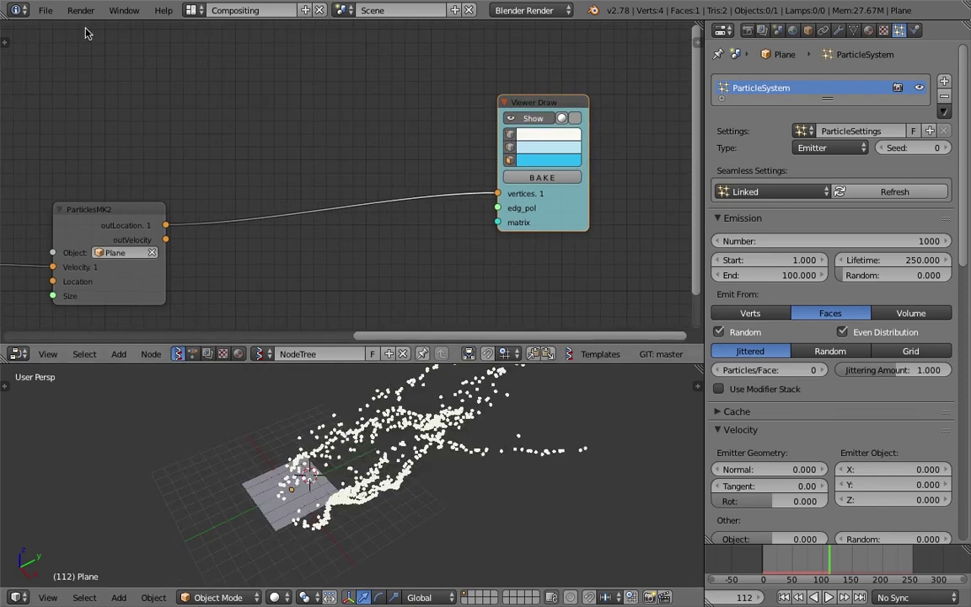
- Save the scene as a new file with an incremented file name
click(46, 10)
click(59, 81)
click(860, 68)
click(887, 52)
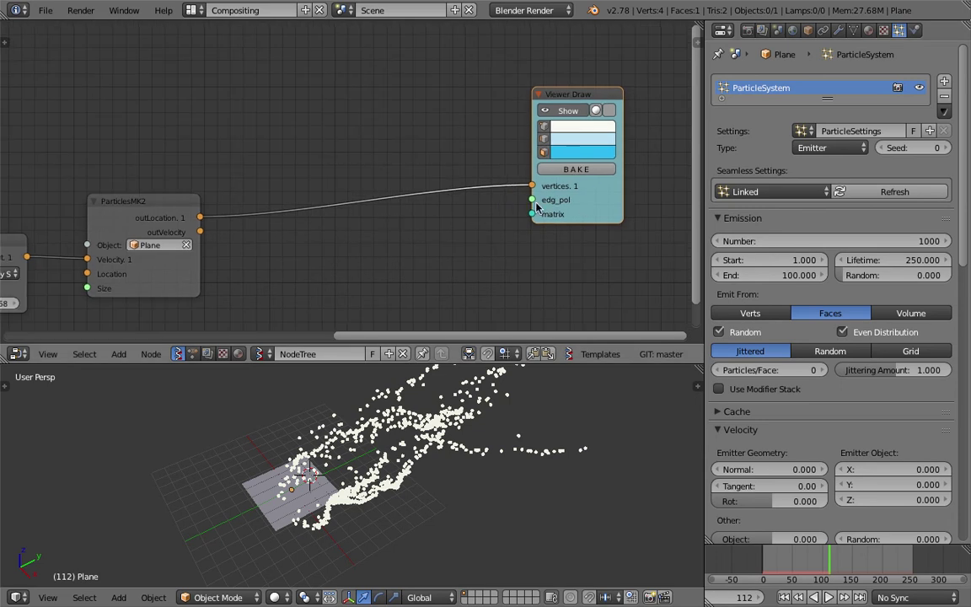
- Cut the link to Viewer Draw's vertices and connect ParticlesMK2's outLocation to its matrix input instead
middle_drag(536, 203, 531, 201)
drag(536, 202, 475, 195)
ctrl+drag(300, 186, 285, 226)
drag(196, 215, 365, 207)
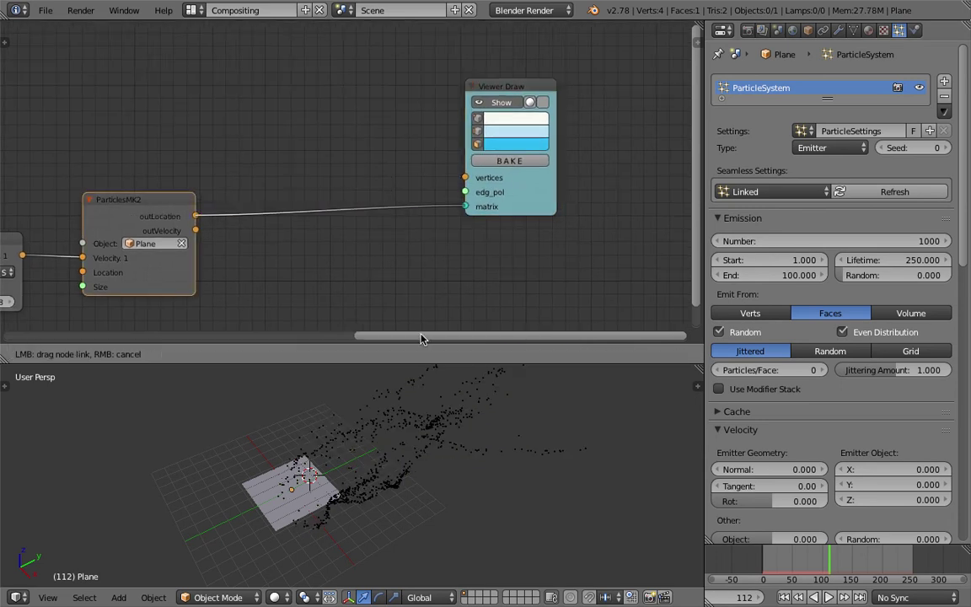
key(shift+a)
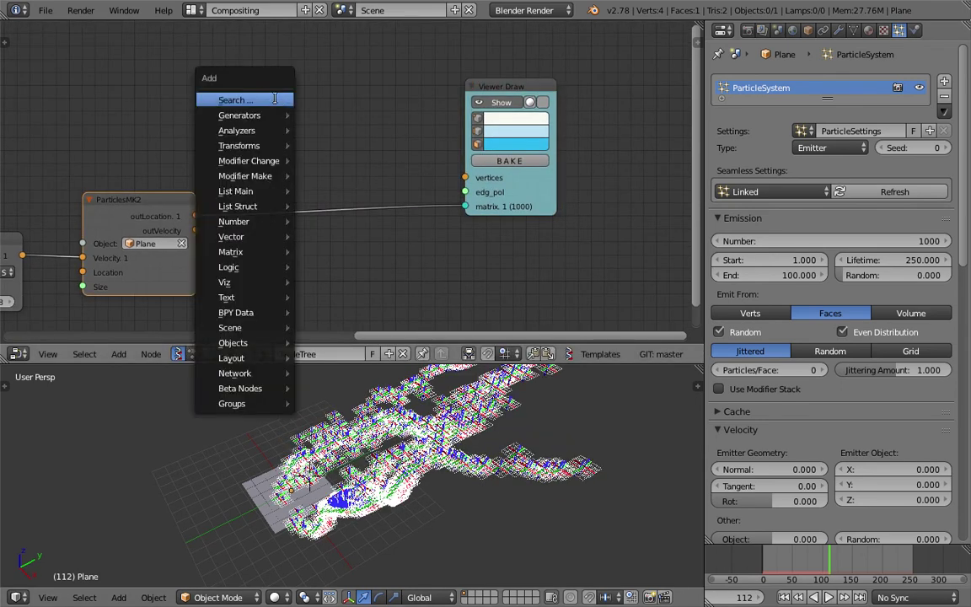
click(273, 98)
key(Escape)
- Reposition Viewer Draw and add a Circle node above the link between ParticlesMK2 and Viewer Draw
mouse_move(481, 198)
mouse_down()
mouse_move(449, 214)
mouse_move(371, 217)
mouse_up()
scroll(379, 210, up, 4)
middle_drag(405, 245, 495, 203)
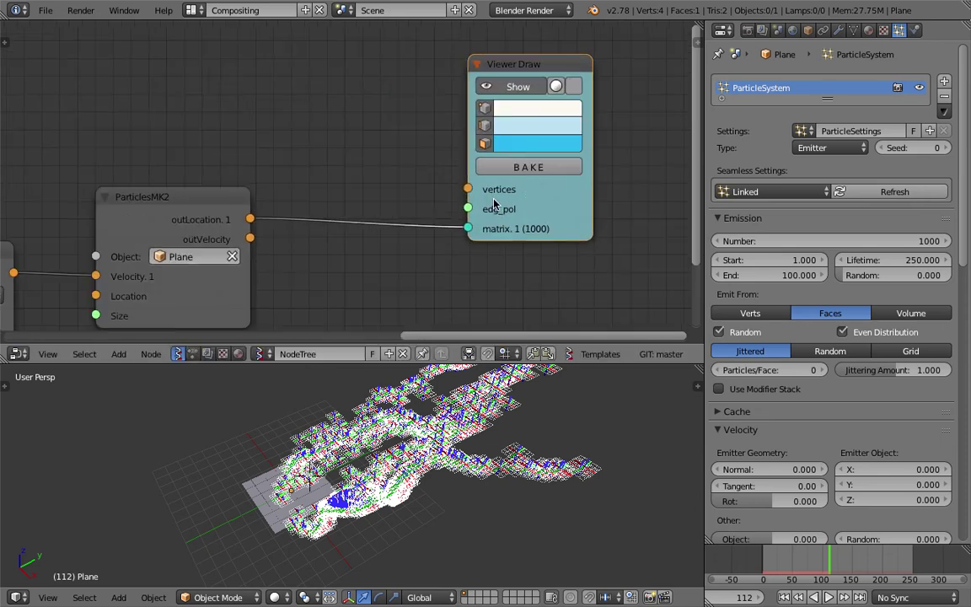
key(shift+a)
click(327, 110)
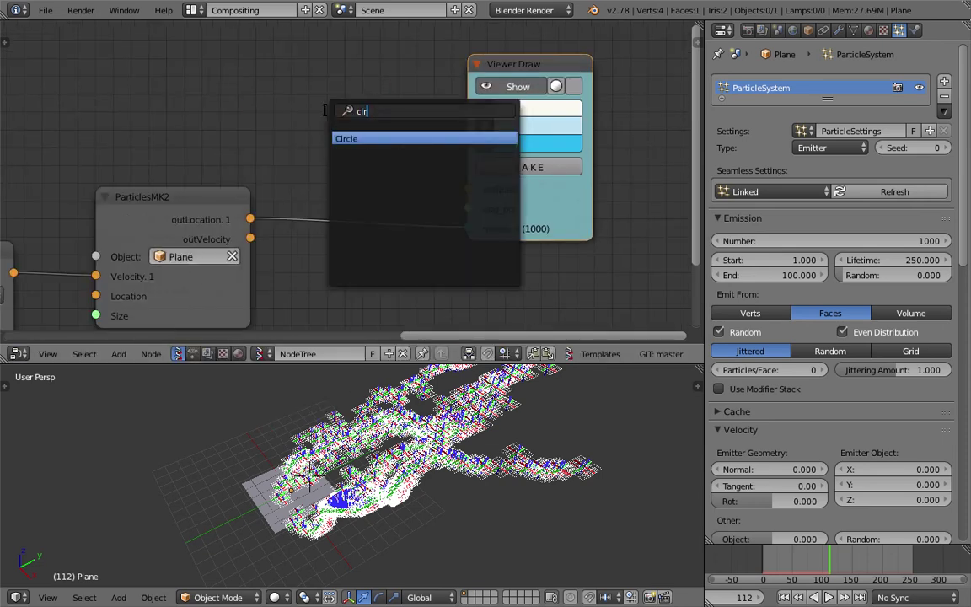
text(circ)
key(Return)
click(406, 54)
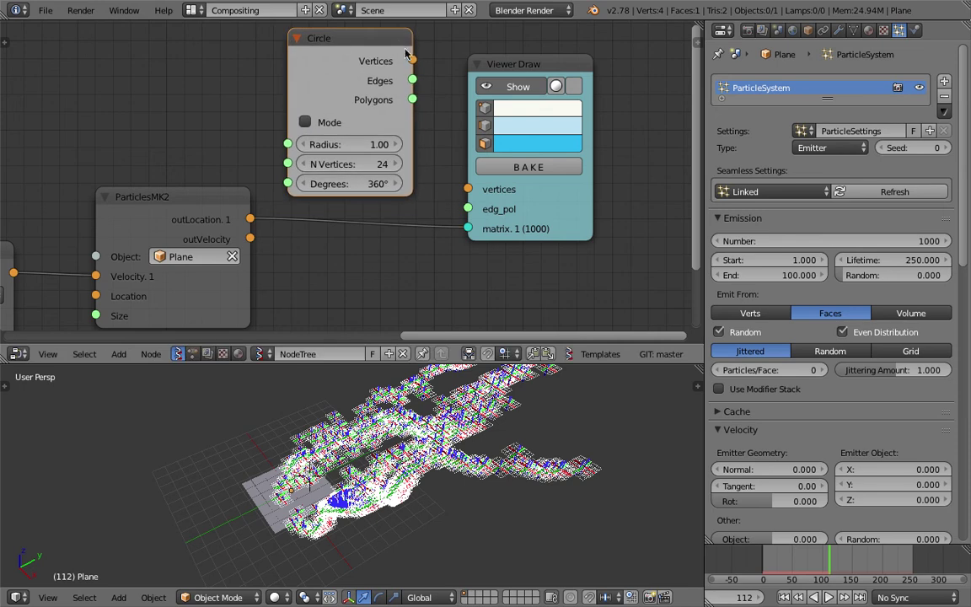
- Set the Circle node's N Vertices to 3 and link its Vertices and Polygons to Viewer Draw's vertices and edg_pol inputs
click(364, 164)
text(3)
key(Return)
drag(412, 61, 465, 194)
drag(412, 100, 467, 209)
drag(413, 60, 468, 189)
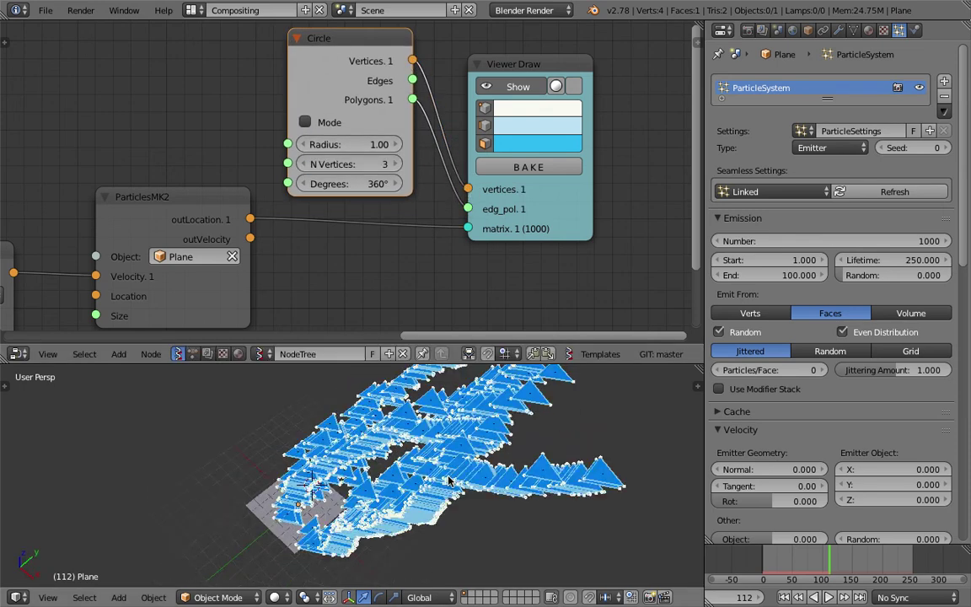
- Enlarge the 3D viewport area and turn off vertex display in the Viewer Draw node
drag(510, 363, 508, 263)
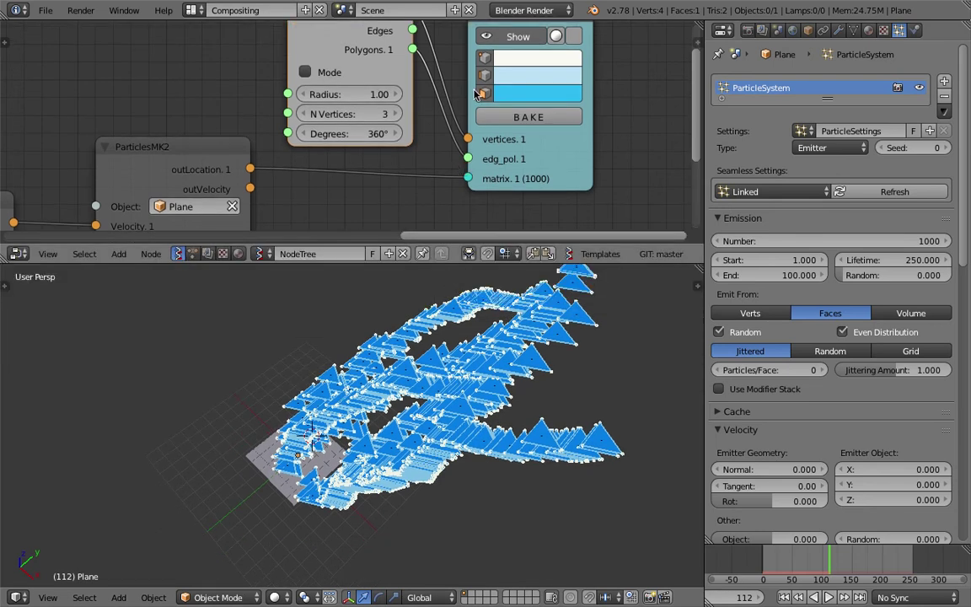
click(482, 61)
scroll(384, 93, up, 1)
middle_drag(383, 93, 377, 133)
mouse_move(369, 151)
mouse_down()
mouse_move(406, 151)
mouse_move(385, 152)
mouse_up()
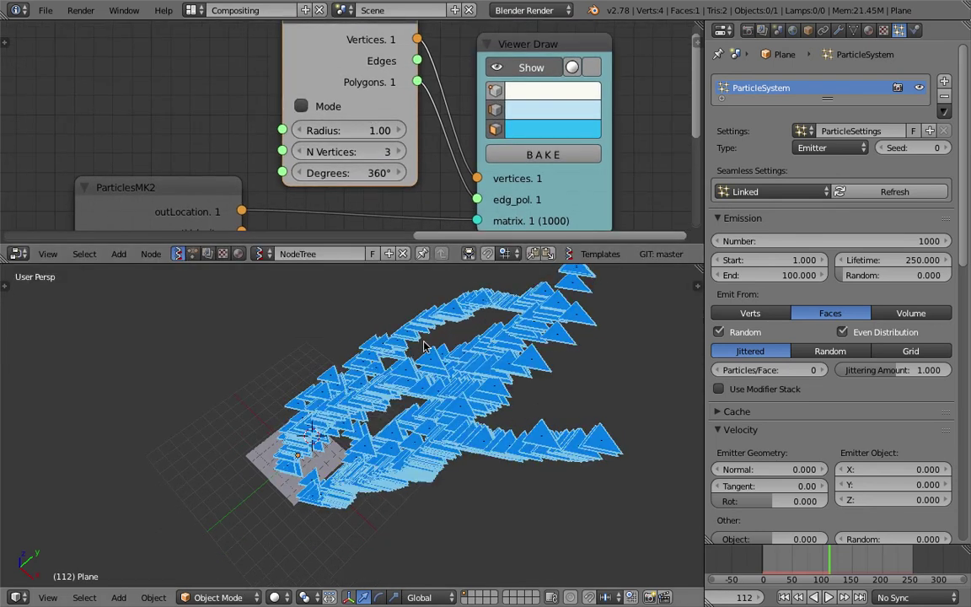
- Try higher vertex counts on the Circle node and settle on N Vertices 6 for hexagons
scroll(404, 337, up, 3)
click(400, 158)
click(400, 157)
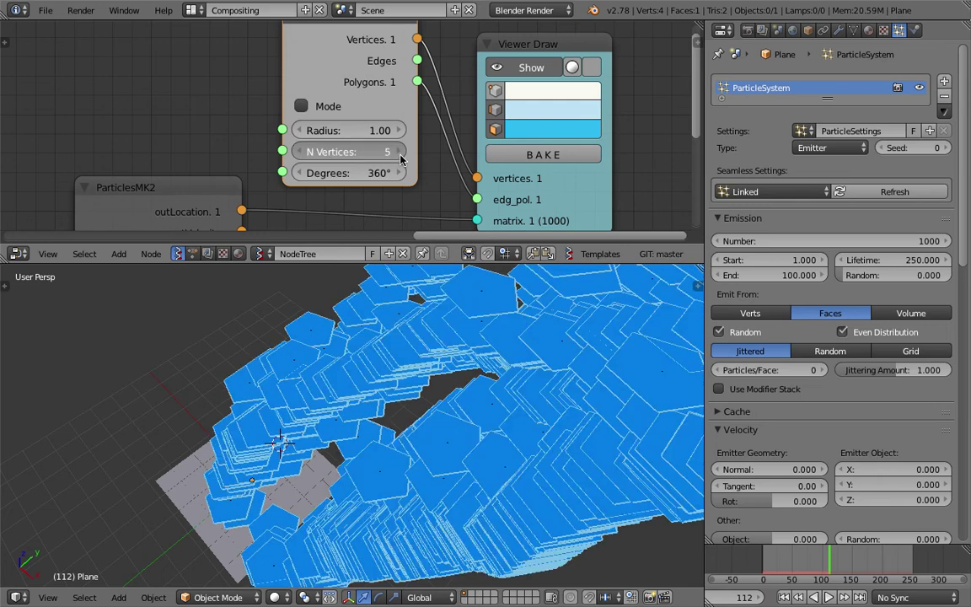
click(401, 158)
click(401, 158)
click(400, 158)
click(401, 158)
middle_drag(428, 364, 488, 402)
click(303, 152)
click(301, 154)
click(302, 153)
- Move the Circle node slightly away from Viewer Draw and give the node editor area more height
scroll(355, 109, down, 3)
middle_drag(353, 119, 348, 161)
drag(324, 120, 334, 102)
drag(327, 65, 299, 53)
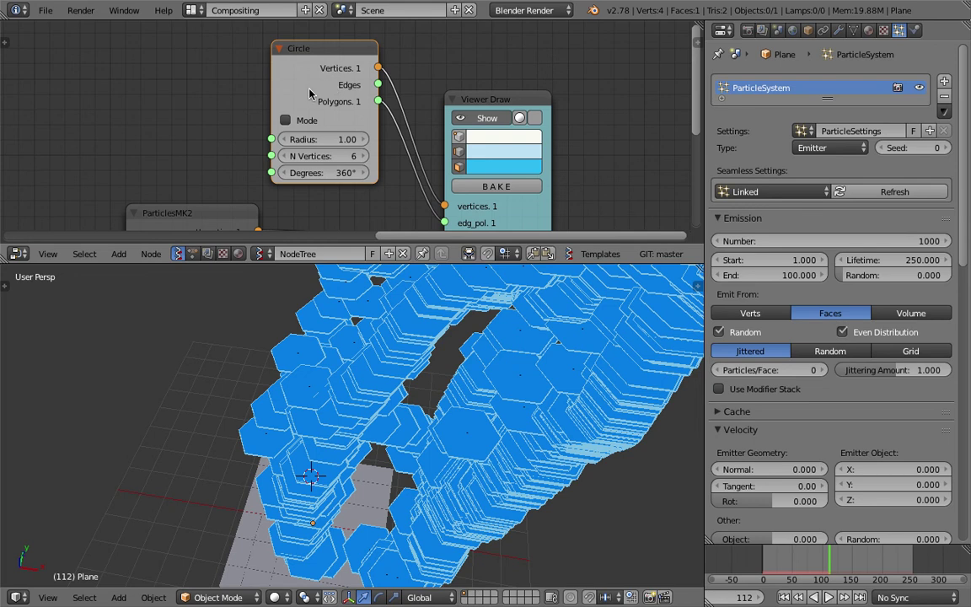
scroll(400, 362, down, 5)
middle_drag(451, 476, 417, 429)
scroll(355, 120, down, 2)
middle_drag(355, 120, 403, 96)
drag(579, 264, 578, 298)
- Move Viewer Draw farther away from the Circle node and adjust the Circle node's position
middle_drag(467, 400, 405, 388)
scroll(405, 389, up, 1)
middle_drag(378, 427, 415, 408)
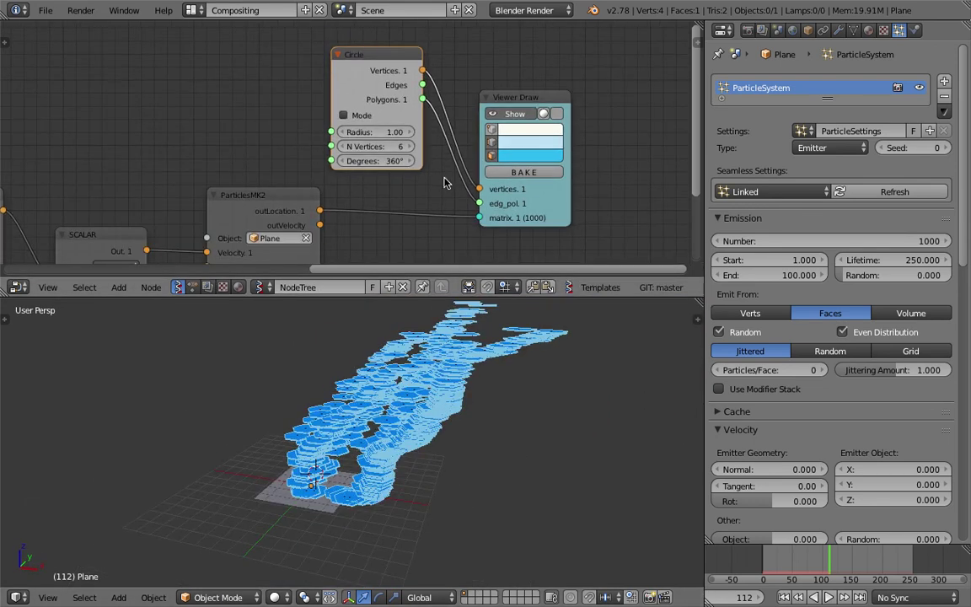
drag(511, 101, 567, 101)
drag(398, 58, 406, 54)
middle_drag(428, 103, 412, 134)
drag(389, 86, 412, 90)
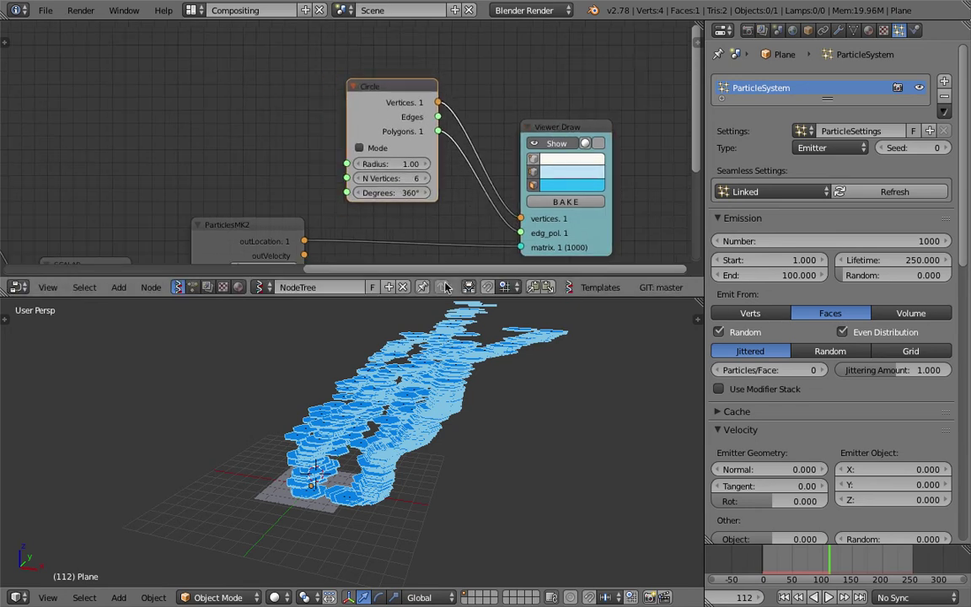
- Examine the instanced hexagons along the particle streams from several angles and distances
middle_drag(376, 447, 364, 484)
scroll(477, 432, up, 4)
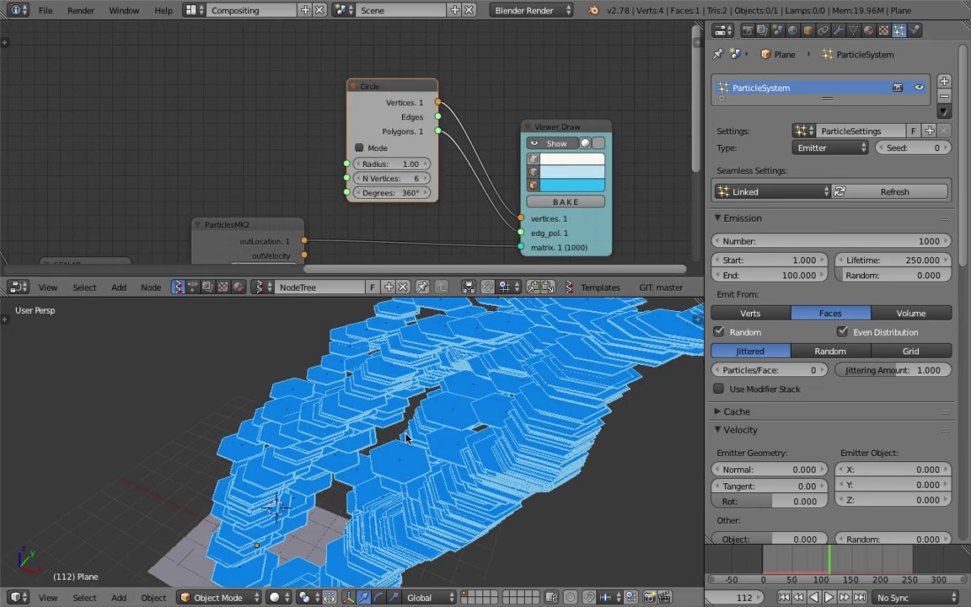
middle_drag(462, 468, 376, 447)
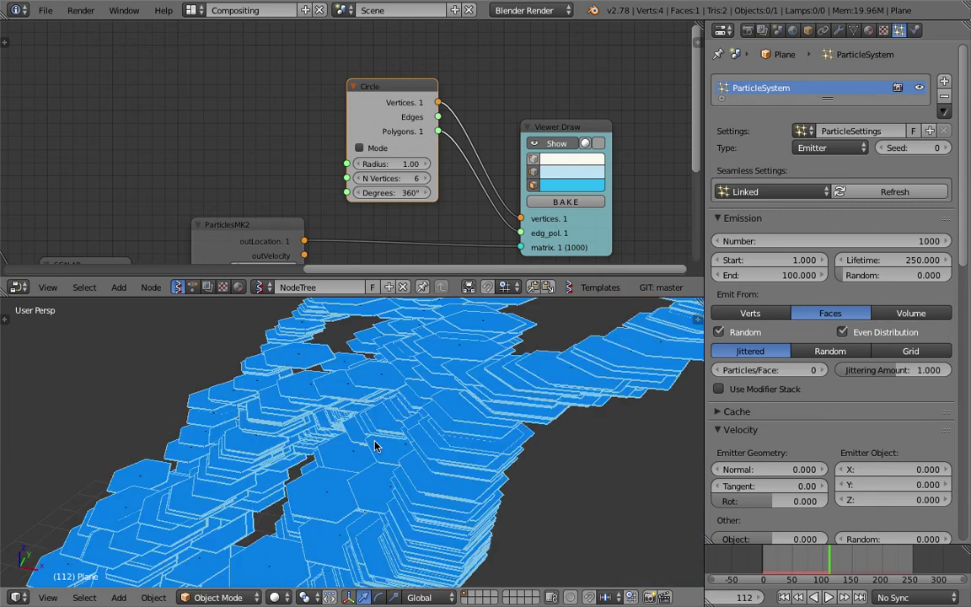
middle_drag(449, 433, 560, 334)
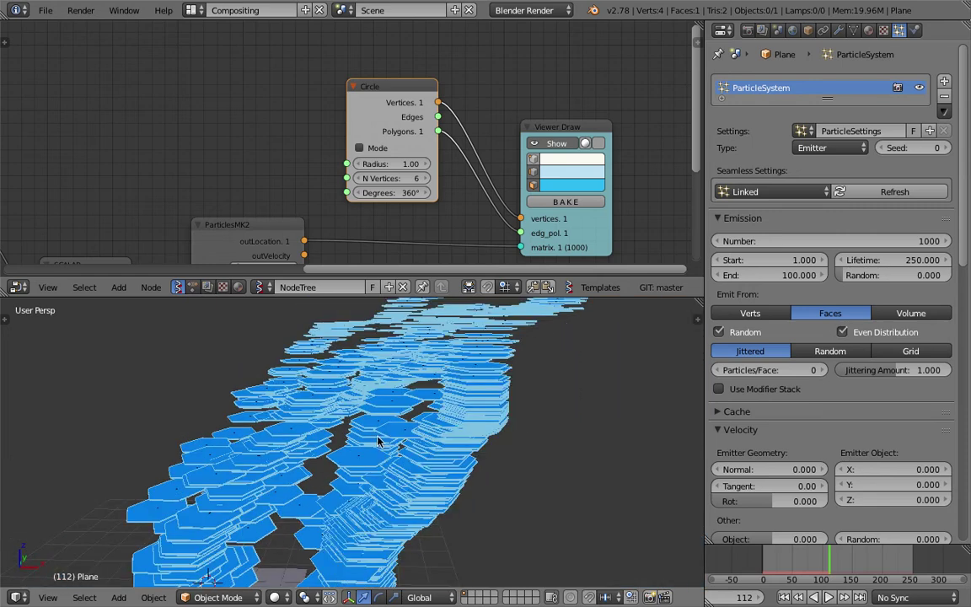
middle_drag(318, 470, 404, 442)
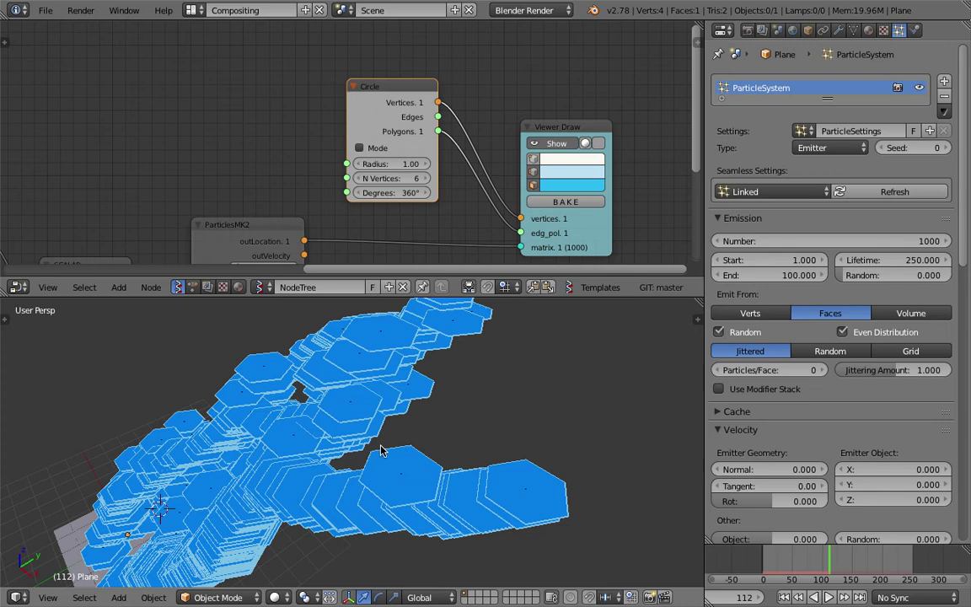
shift+middle_drag(181, 487, 257, 466)
scroll(473, 239, down, 4)
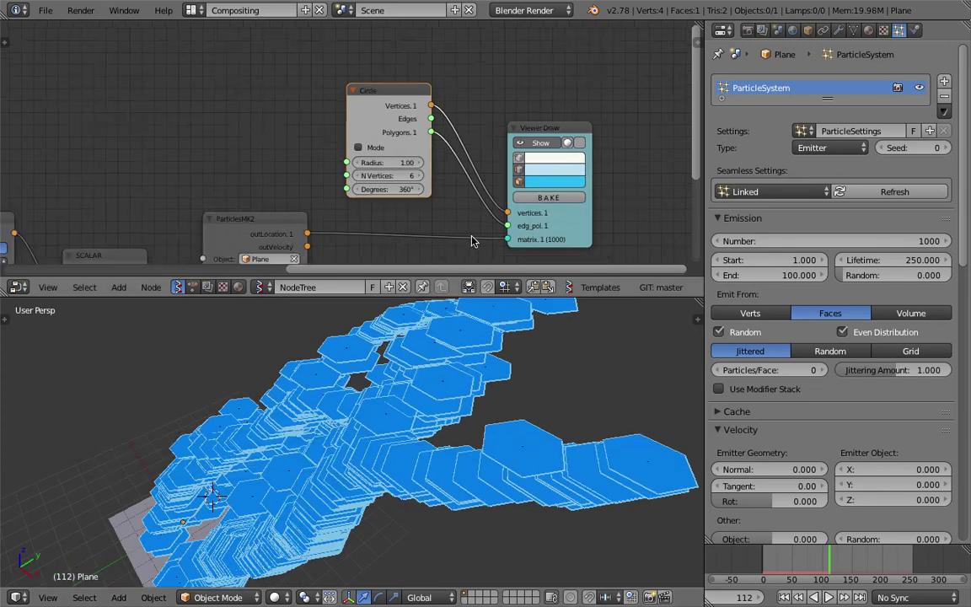
- Move Viewer Draw aside and insert a Matrix in node into the link between ParticlesMK2's outLocation and Viewer Draw's matrix
middle_drag(495, 231, 519, 202)
drag(552, 183, 590, 164)
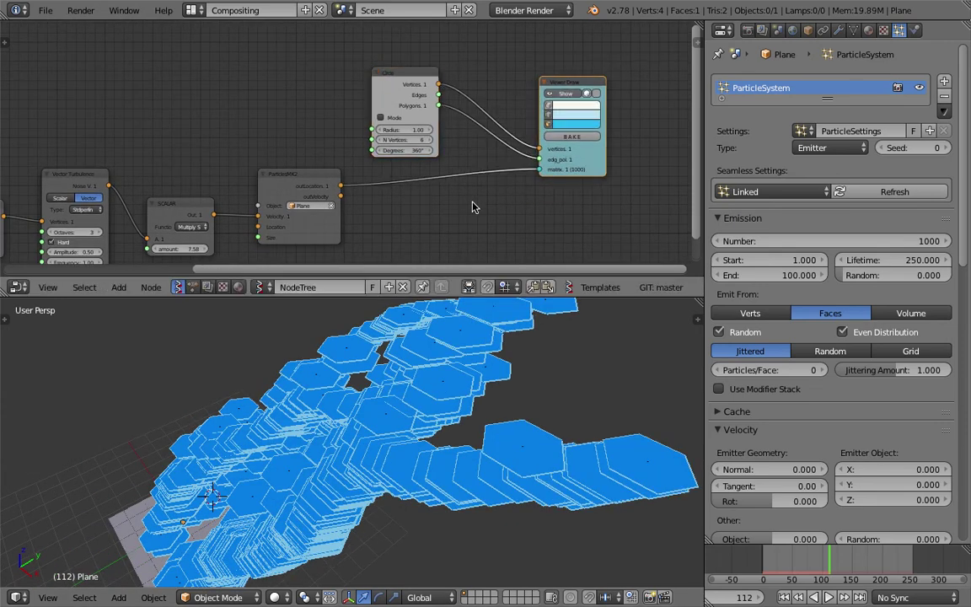
key(shift+a)
click(472, 202)
text(matrix in)
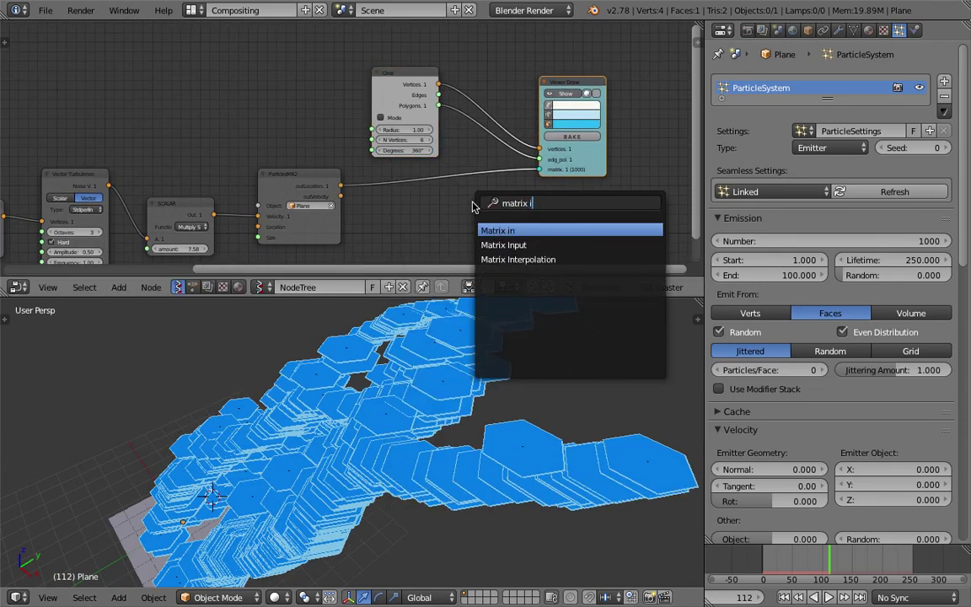
key(Return)
click(437, 168)
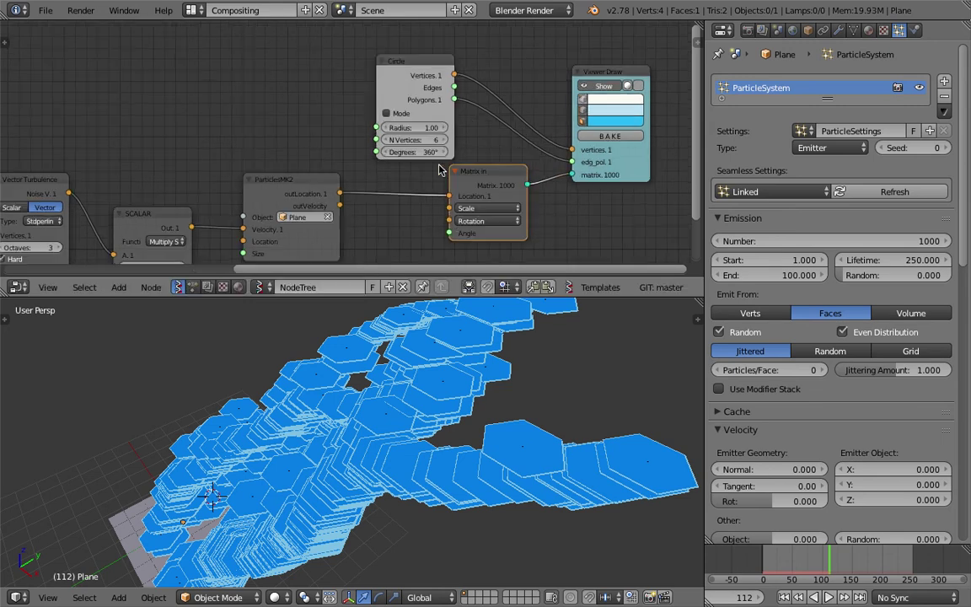
drag(471, 190, 482, 198)
- Add a Random Vector MK2 node beside ParticlesMK2 and link its Random output to Matrix in's Scale input
scroll(446, 226, up, 2)
middle_drag(405, 261, 462, 213)
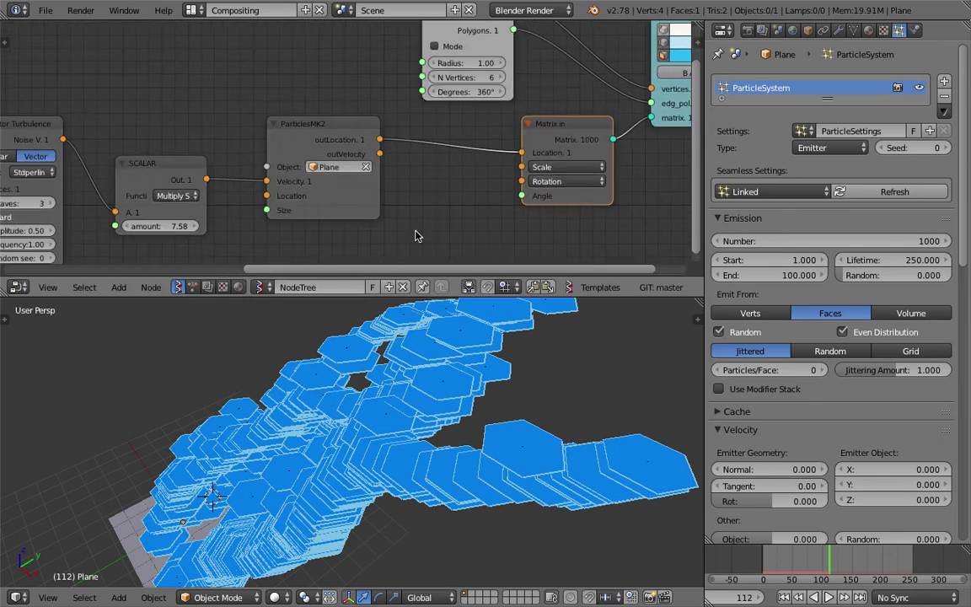
key(shift+a)
click(413, 230)
text(rand)
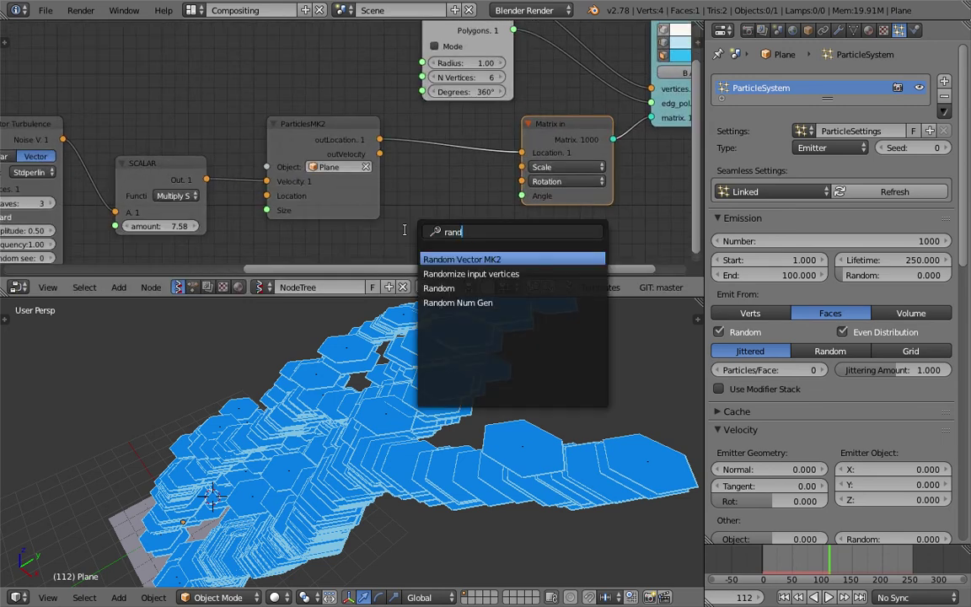
key(Return)
click(397, 201)
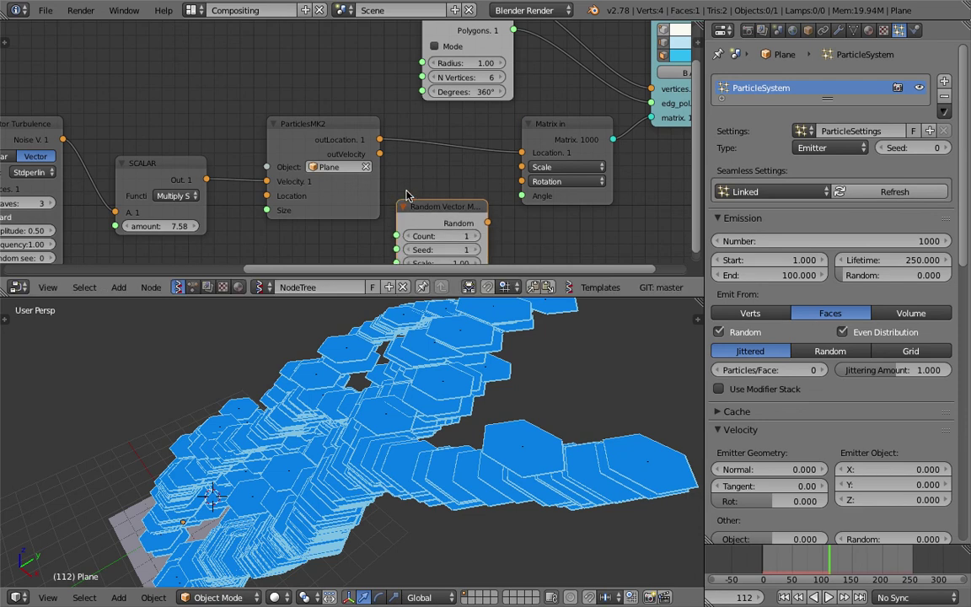
middle_drag(475, 198, 479, 160)
drag(490, 184, 525, 129)
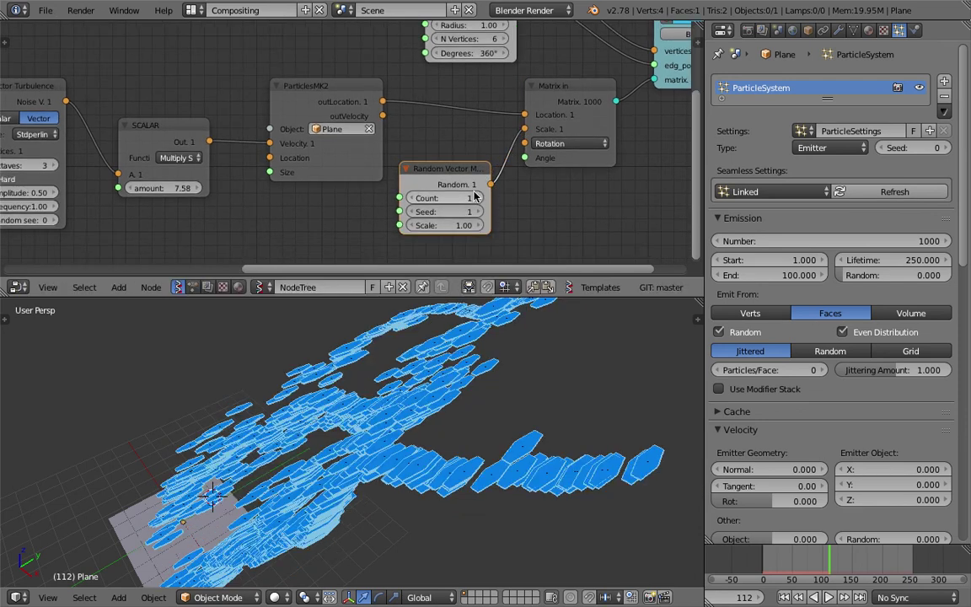
- Set the Random Vector node's Count to 1000 and its Seed to 62
drag(458, 198, 516, 197)
click(457, 201)
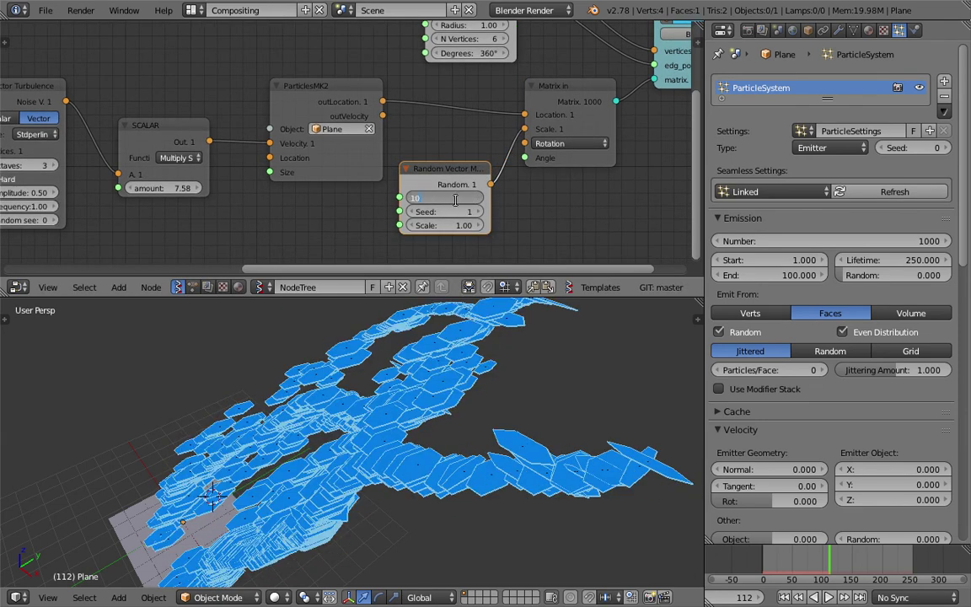
key(Return)
drag(456, 212, 495, 212)
mouse_move(454, 442)
middle_down()
mouse_move(535, 377)
mouse_move(451, 424)
middle_up()
drag(456, 210, 529, 210)
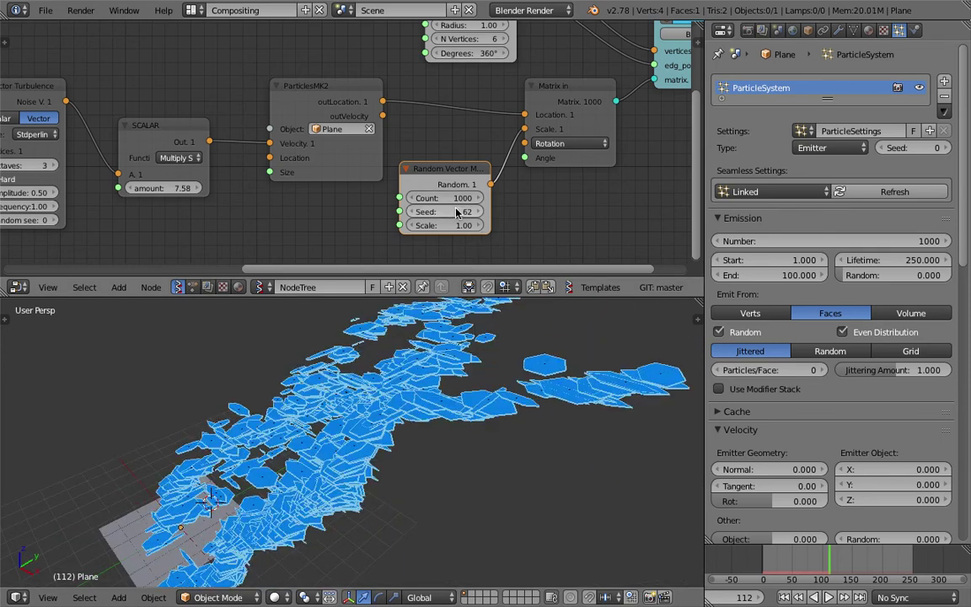
- Reroute the Random Vector link from Matrix in's Scale to its Rotation input and add a Float node set to 180
ctrl+drag(503, 155, 453, 164)
key(shift+a)
text(float)
key(Return)
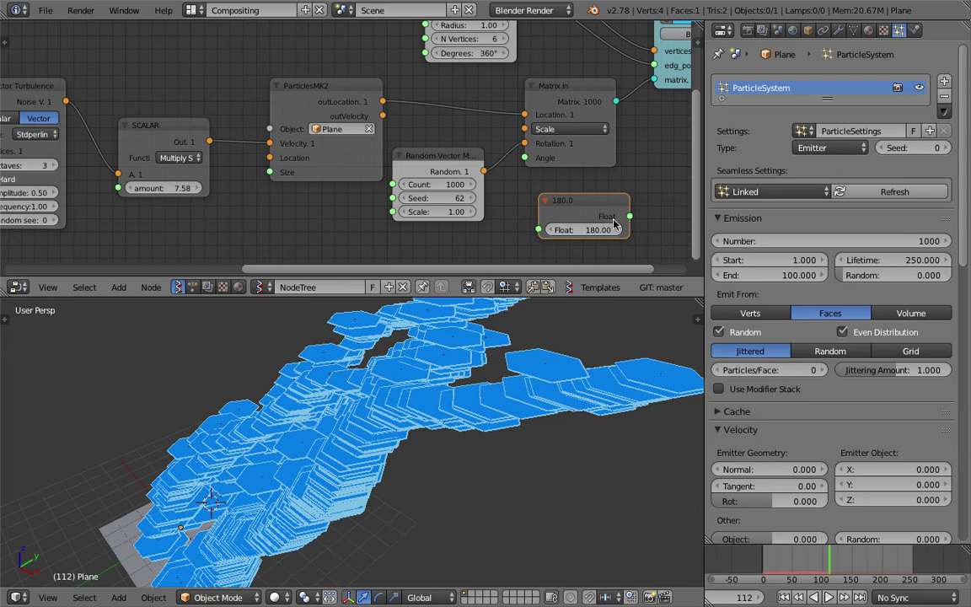
- Connect the Float node's output to Matrix in's Angle input
drag(628, 216, 618, 172)
drag(542, 158, 525, 158)
middle_drag(516, 397, 474, 418)
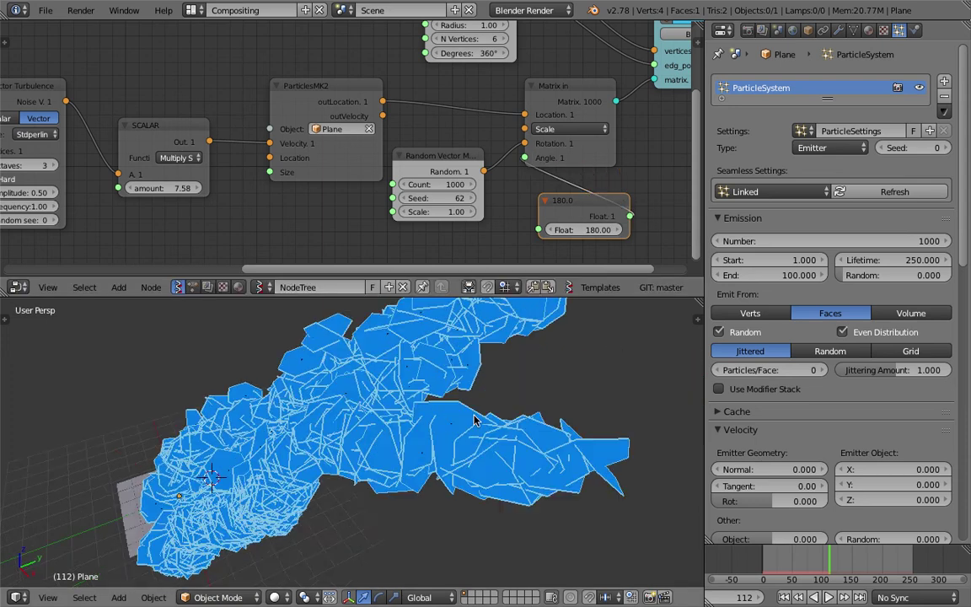
- Set the Circle node's Radius to 0.2 to shrink the instanced hexagons
scroll(456, 419, down, 4)
key(a)
key(a)
middle_drag(460, 103, 430, 170)
text(.2)
key(Return)
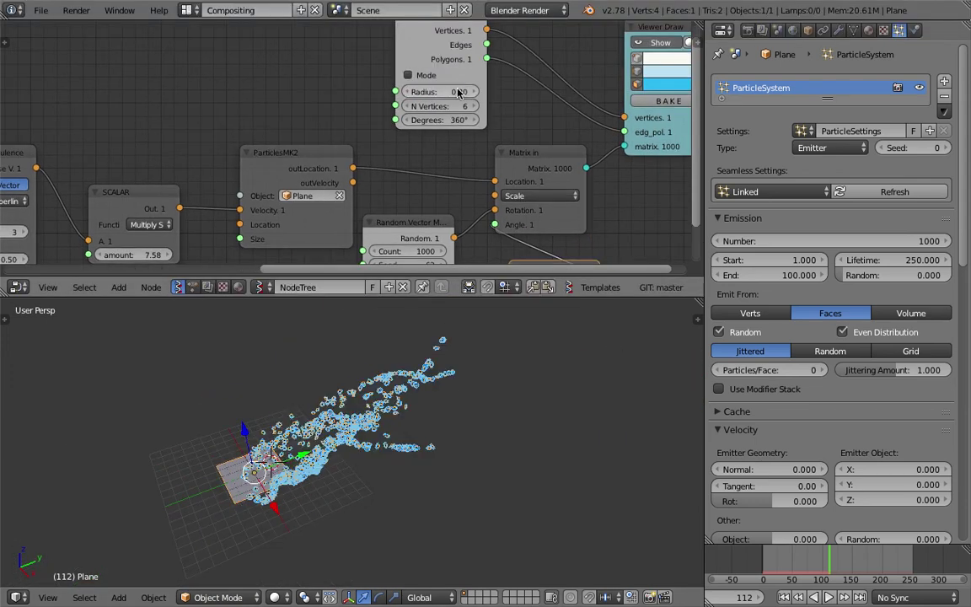
scroll(407, 348, up, 4)
key(a)
middle_drag(421, 383, 510, 406)
scroll(510, 407, down, 5)
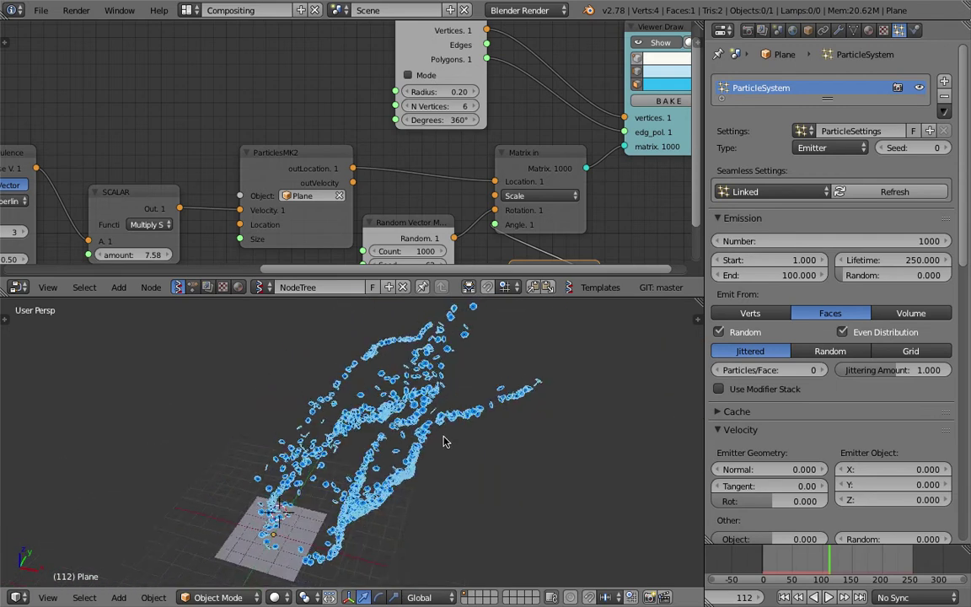
- Play the animation from the first frame, watch the hexagon particles from several angles, and stop playback
click(786, 597)
click(830, 597)
middle_drag(503, 549, 504, 498)
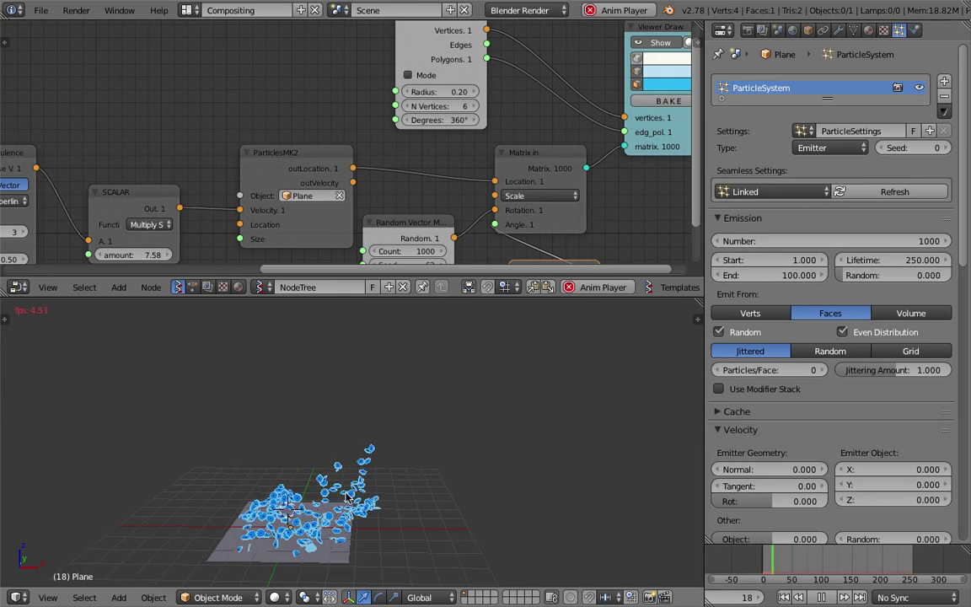
scroll(376, 486, up, 5)
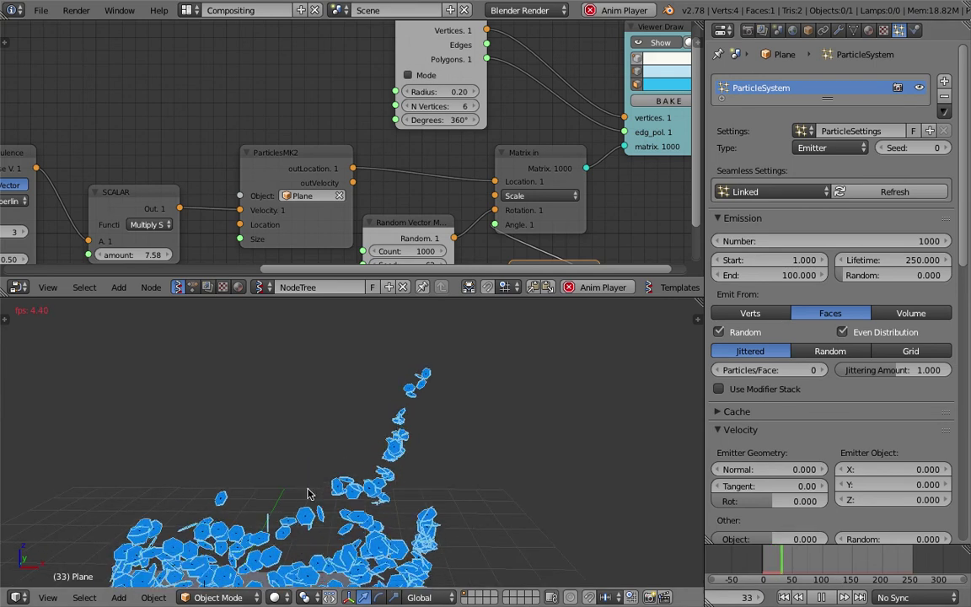
scroll(330, 468, down, 2)
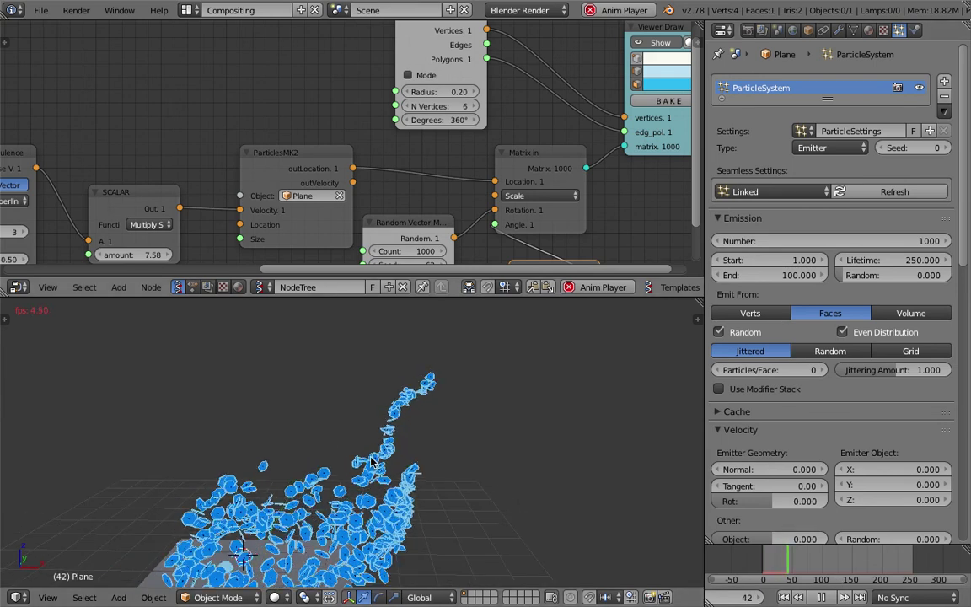
scroll(385, 461, down, 2)
shift+middle_drag(385, 461, 406, 393)
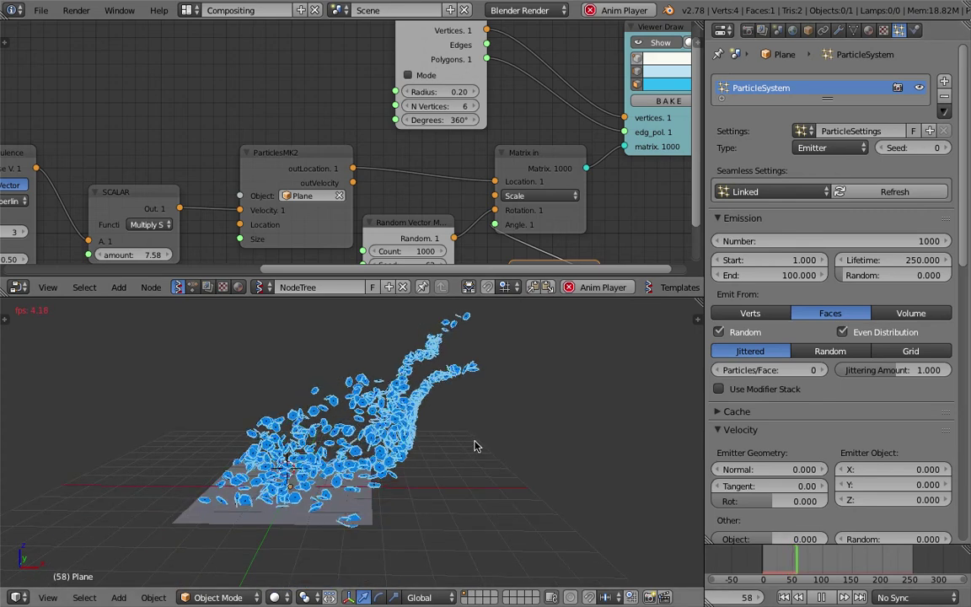
scroll(475, 447, up, 5)
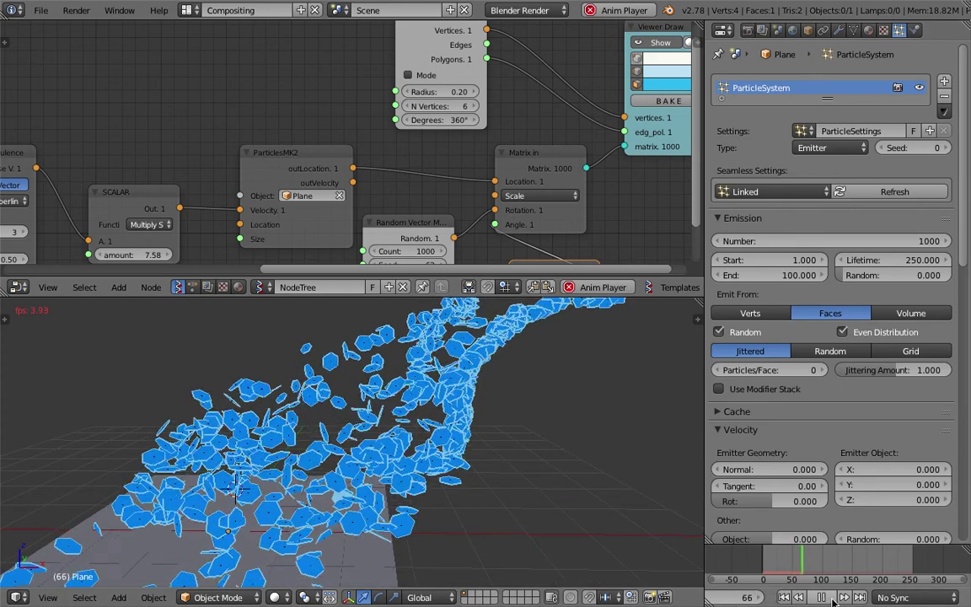
middle_drag(560, 468, 474, 497)
scroll(526, 478, down, 1)
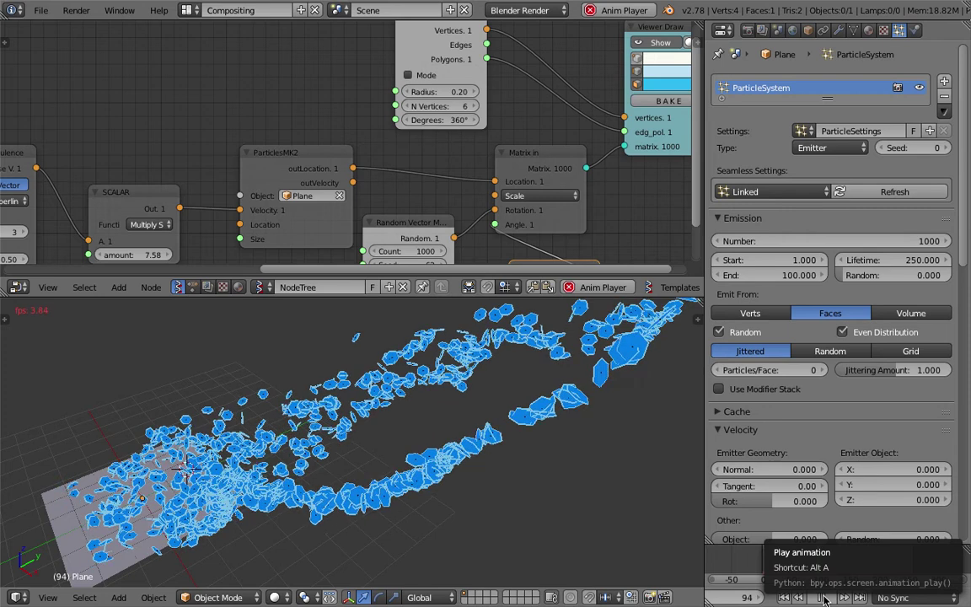
click(824, 600)
- Move the first ParticlesMK2 node at the start of the tree closer to the SCALAR node it feeds
middle_drag(376, 463, 485, 452)
scroll(151, 190, down, 4)
middle_drag(93, 174, 349, 125)
scroll(194, 148, up, 5)
middle_drag(136, 158, 365, 119)
scroll(364, 121, up, 2)
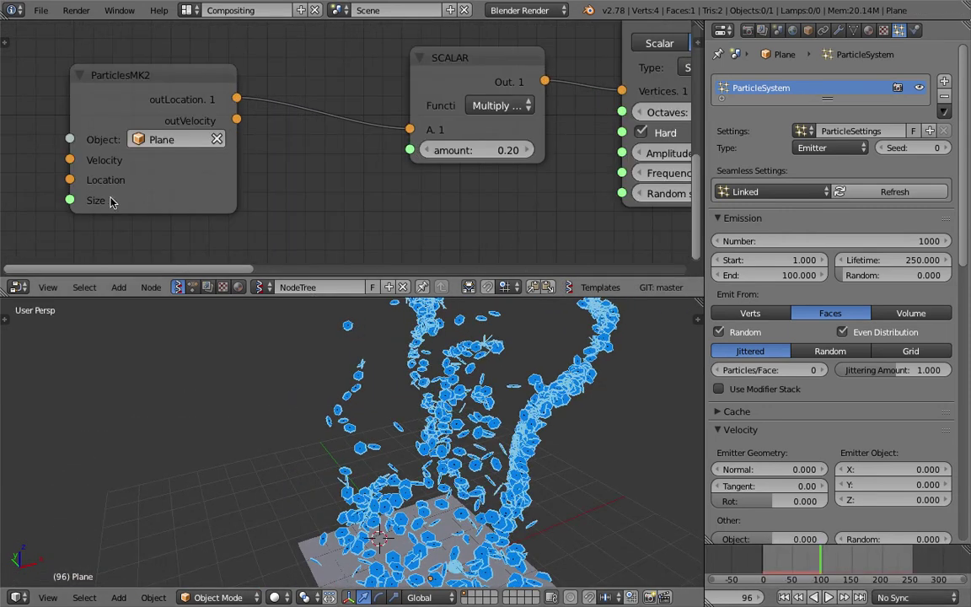
click(172, 190)
middle_drag(175, 188, 203, 189)
drag(181, 192, 111, 223)
scroll(111, 223, down, 4)
middle_drag(110, 223, 171, 201)
drag(232, 178, 62, 221)
- Save the scene file, confirming the save
middle_drag(472, 367, 404, 411)
key(ctrl+s)
click(412, 440)
middle_drag(487, 397, 445, 379)
key(ctrl+s)
click(446, 379)
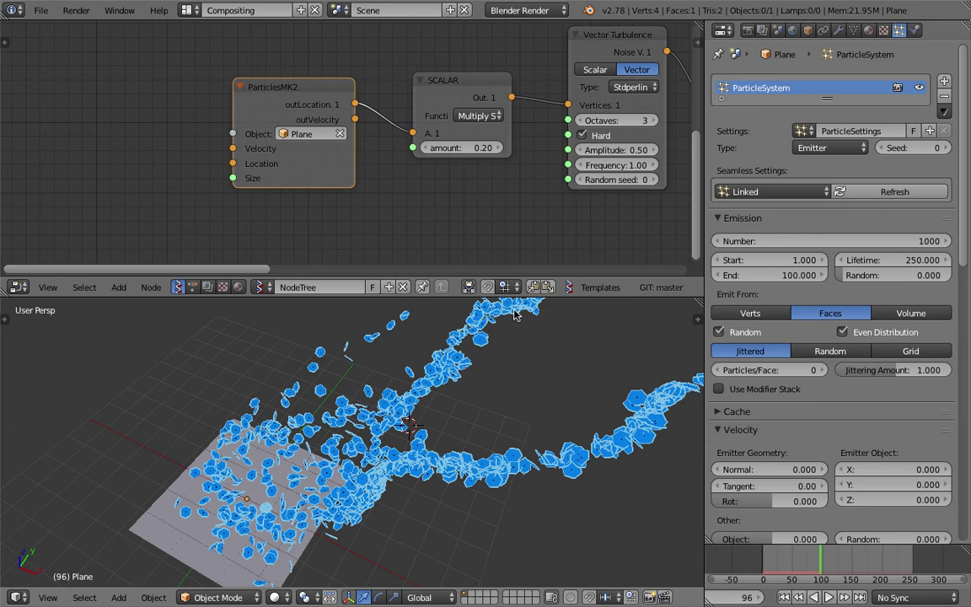
scroll(434, 426, down, 5)
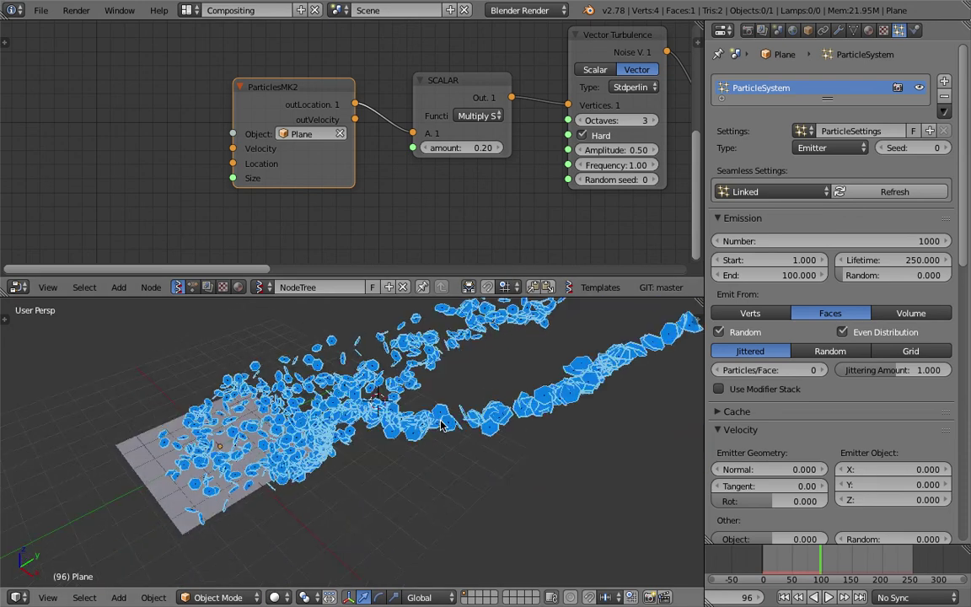
middle_drag(434, 425, 475, 413)
scroll(279, 460, up, 4)
scroll(474, 413, down, 1)
middle_drag(418, 440, 459, 429)
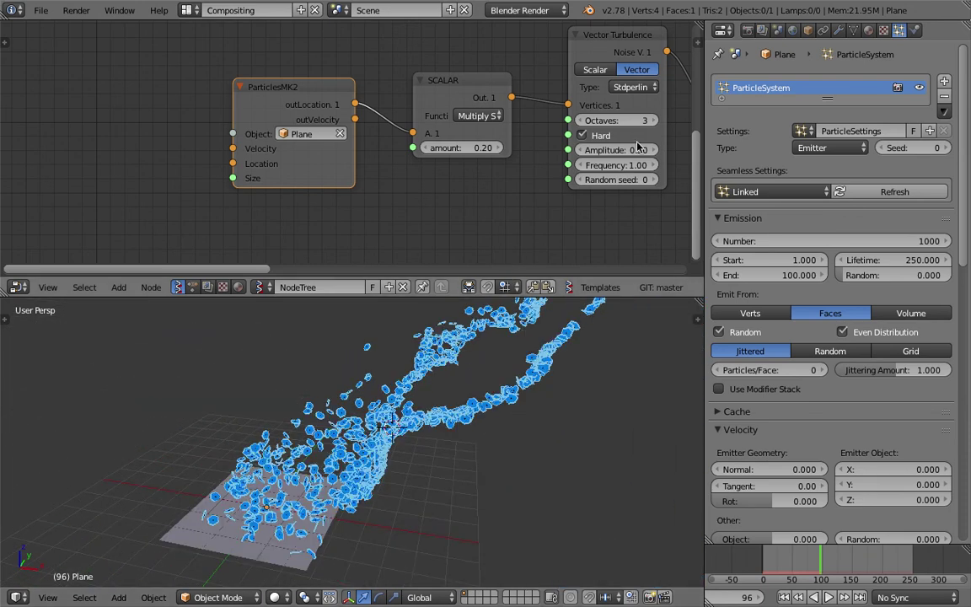
- Enlarge the 3D view at the node editor's expense and play the animation a few frames further before stopping it
drag(620, 297, 609, 197)
middle_drag(485, 330, 467, 319)
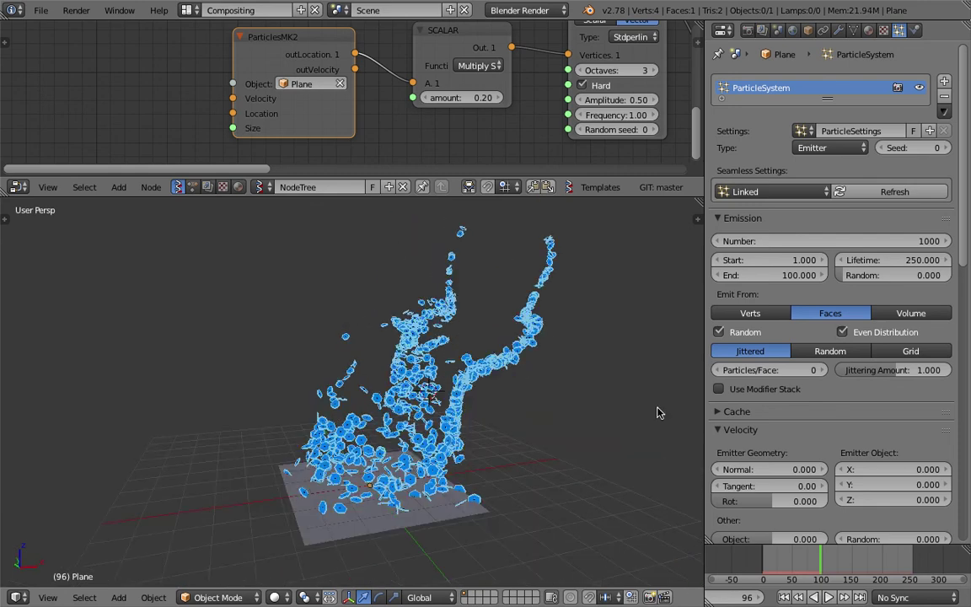
click(830, 597)
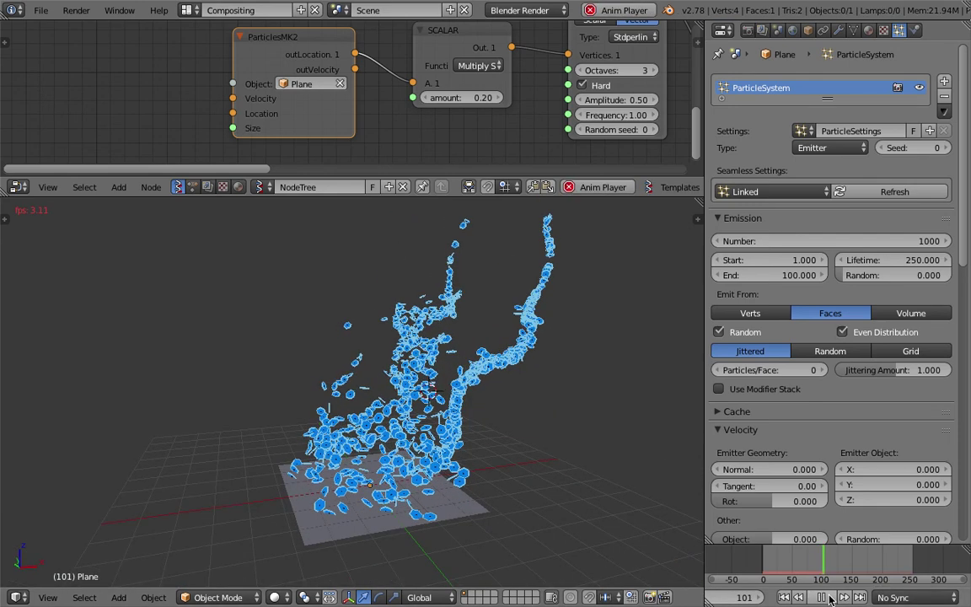
click(831, 598)
- Examine the randomly rotated hexagons along the particle streams up close and from several angles
middle_drag(411, 369, 363, 406)
scroll(319, 428, up, 5)
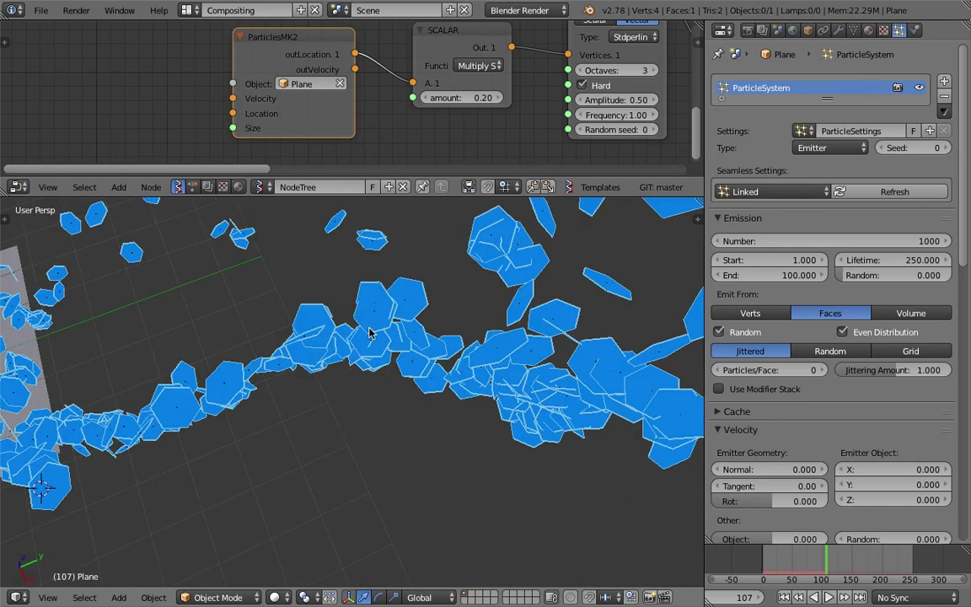
middle_drag(352, 343, 393, 294)
scroll(371, 316, down, 3)
middle_drag(386, 336, 398, 295)
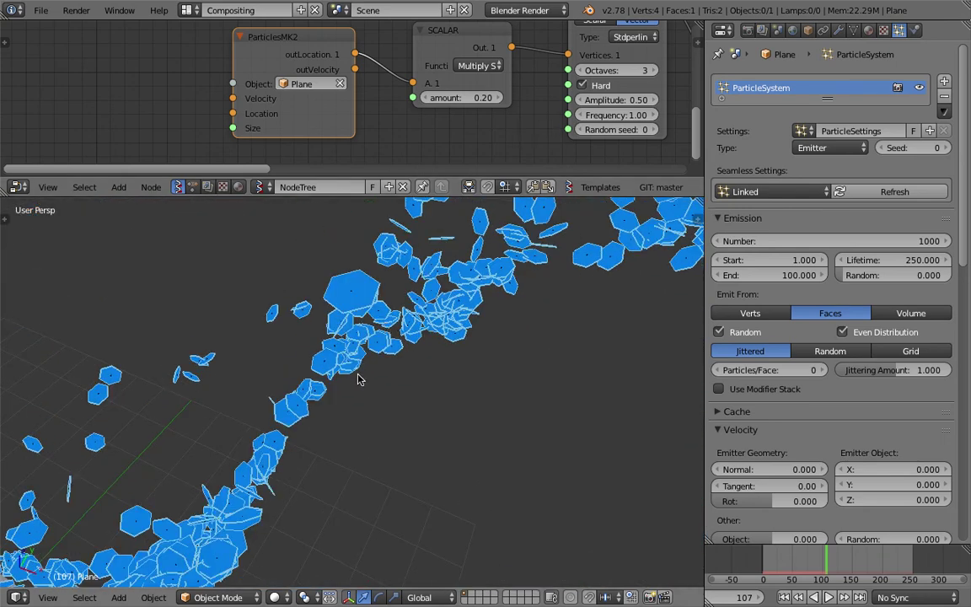
middle_drag(360, 377, 465, 331)
scroll(484, 336, down, 5)
middle_drag(519, 349, 407, 462)
scroll(471, 426, down, 5)
scroll(453, 427, up, 5)
- Save the scene over the existing file and enlarge the node editor area again
key(ctrl+s)
click(447, 460)
scroll(426, 154, down, 2)
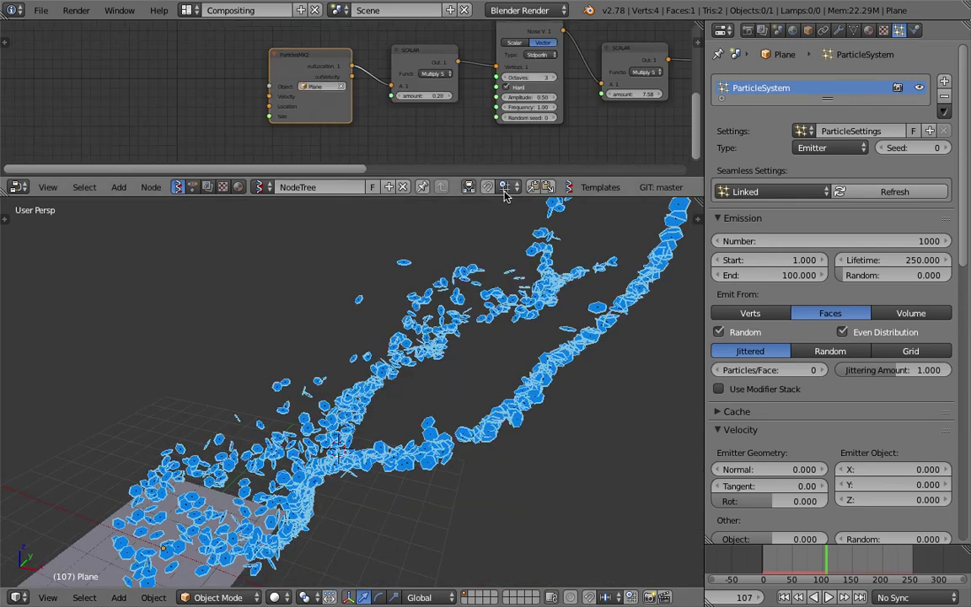
drag(504, 198, 504, 323)
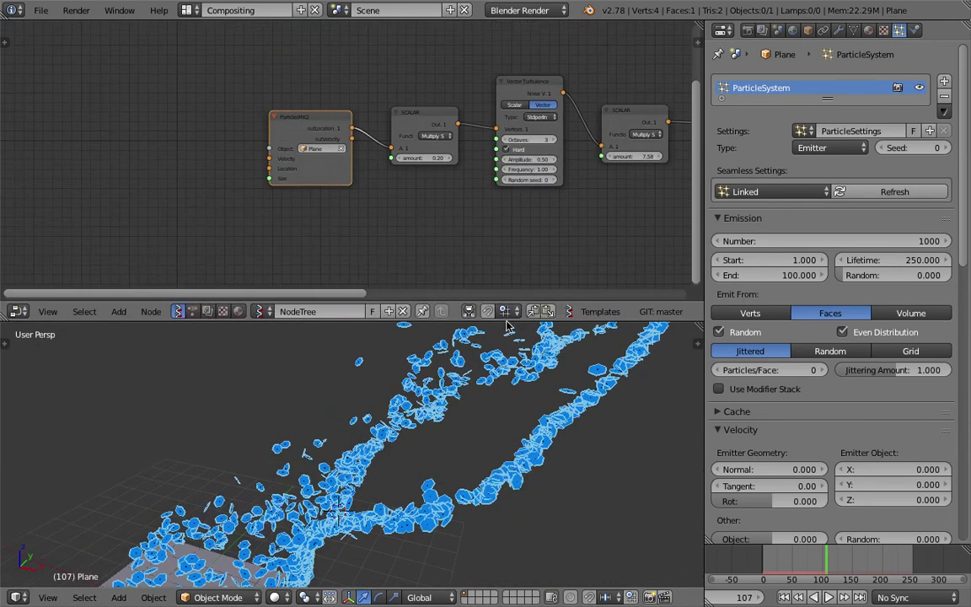
- Reposition the first ParticlesMK2 node so it sits close to the SCALAR node it feeds
scroll(381, 171, up, 4)
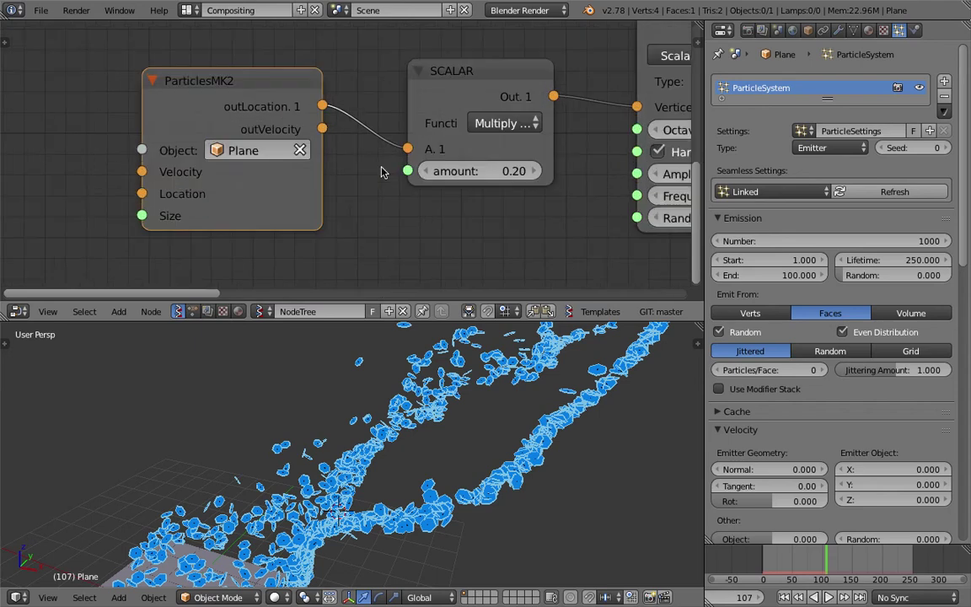
scroll(371, 150, down, 4)
middle_drag(381, 145, 309, 148)
drag(214, 107, 182, 100)
middle_drag(233, 107, 361, 122)
scroll(334, 120, up, 4)
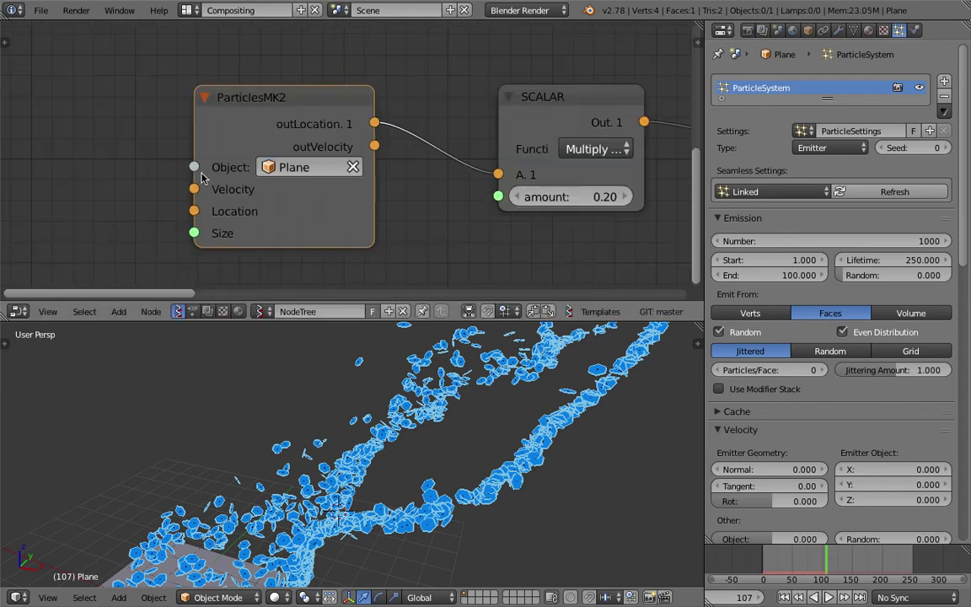
drag(275, 228, 209, 213)
scroll(409, 228, down, 4)
middle_drag(415, 229, 369, 225)
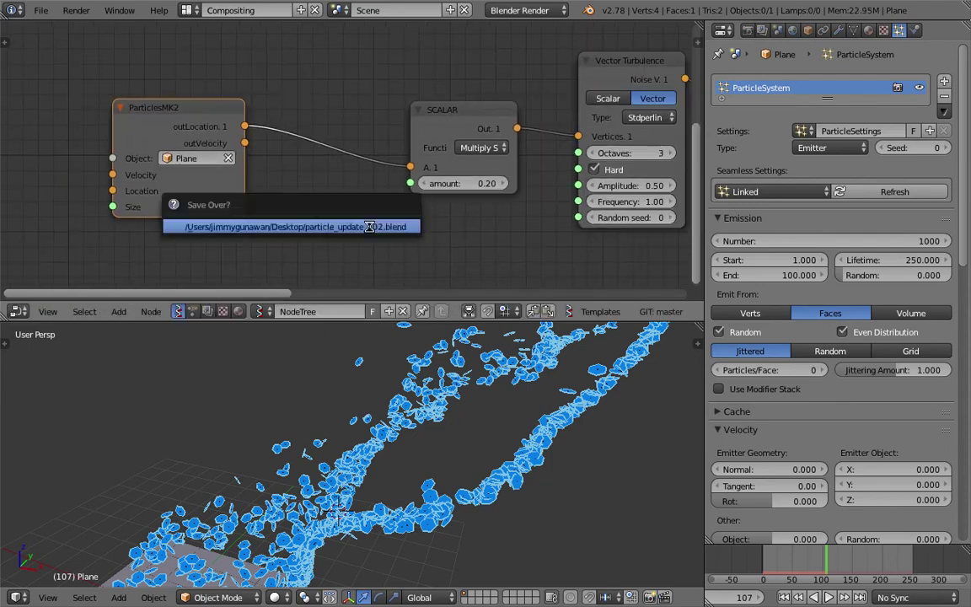
drag(229, 120, 329, 124)
- View the whole particle flow from another angle and save the scene over the existing file
scroll(516, 402, down, 5)
middle_drag(464, 421, 507, 448)
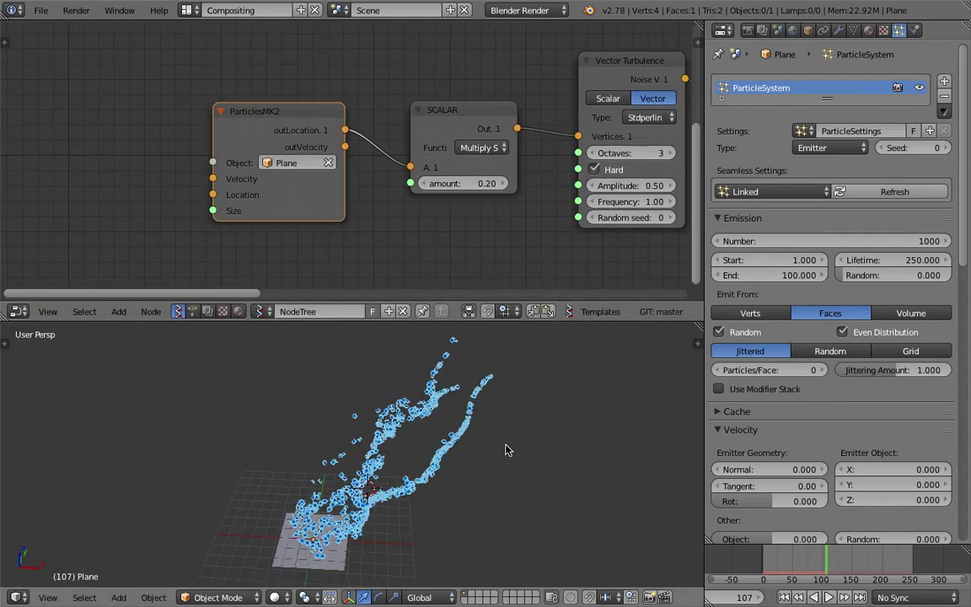
scroll(403, 484, up, 3)
key(ctrl+s)
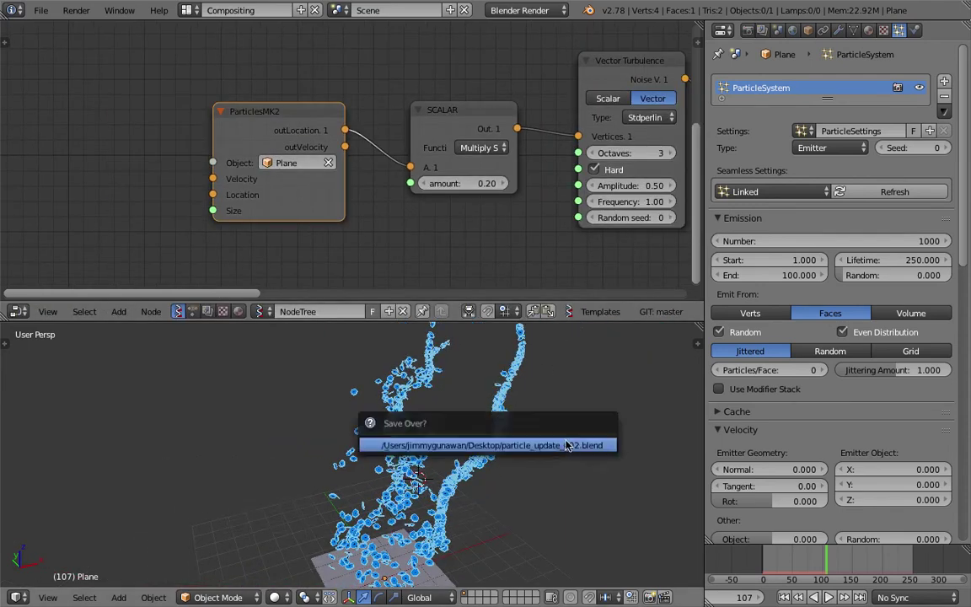
click(568, 447)
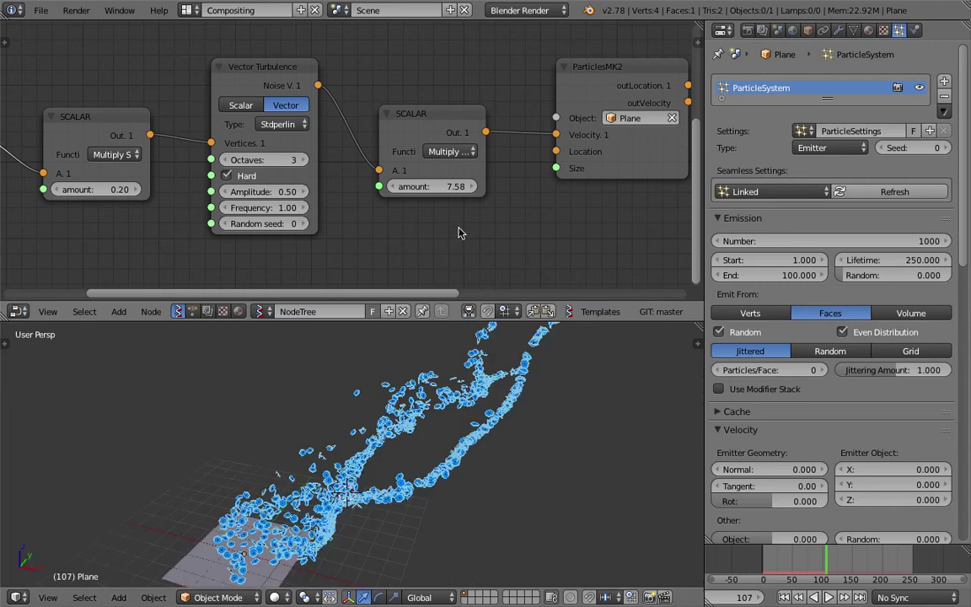
- Shift the Random Vector MK2 node and the viewer node slightly to tidy the end of the tree, and save the file
scroll(461, 231, down, 3)
middle_drag(495, 221, 373, 233)
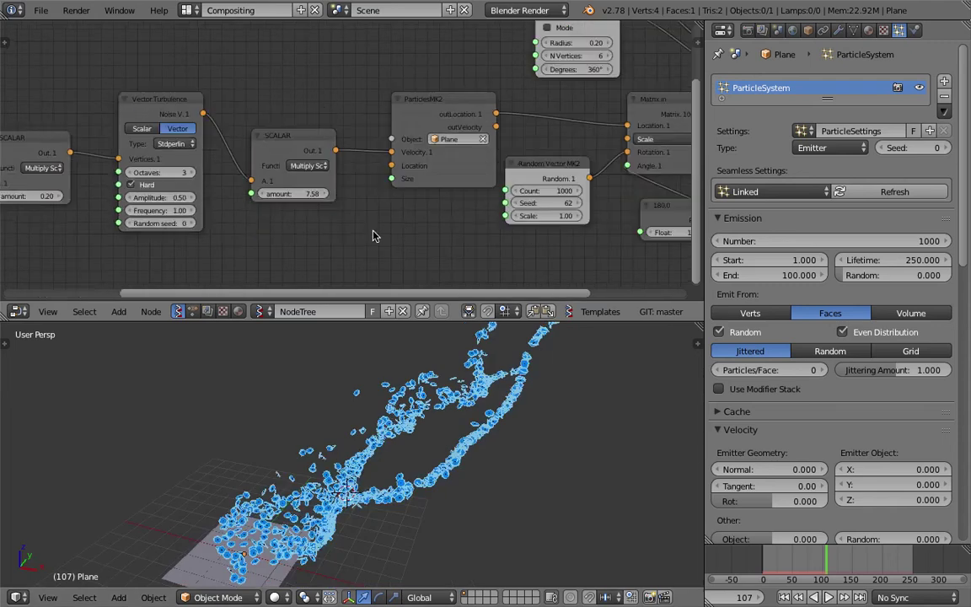
scroll(438, 210, down, 2)
middle_drag(535, 175, 439, 175)
drag(438, 174, 427, 184)
drag(653, 94, 681, 104)
key(ctrl+s)
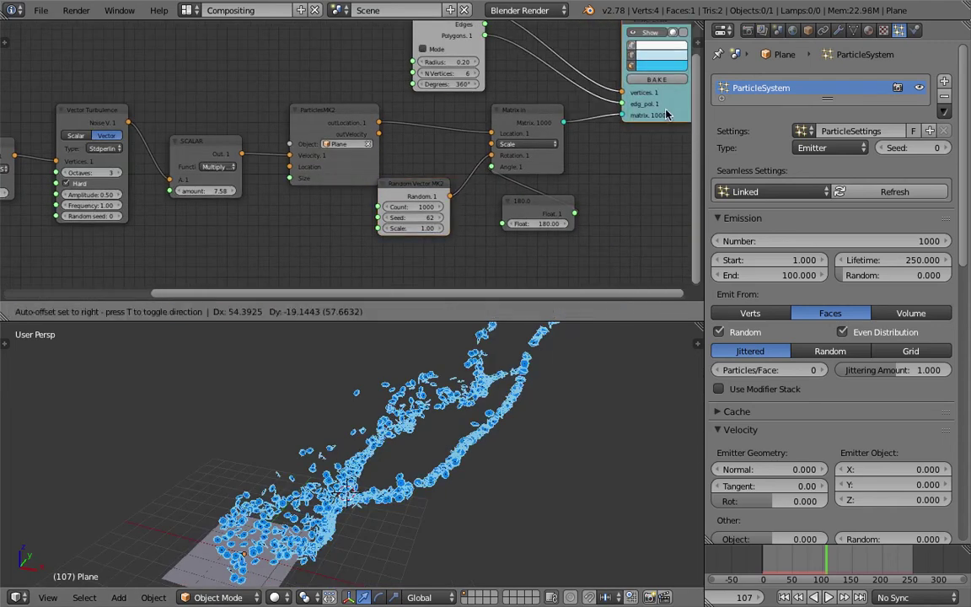
click(600, 144)
- Enlarge the 3D view moderately with a closer framing of the hexagon streams, and save the scene over the existing file
middle_drag(497, 413, 476, 415)
scroll(481, 409, up, 4)
drag(514, 323, 515, 179)
middle_drag(504, 337, 421, 357)
key(ctrl+s)
click(350, 413)
drag(476, 179, 486, 261)
middle_drag(412, 322, 370, 340)
key(ctrl+s)
click(373, 340)
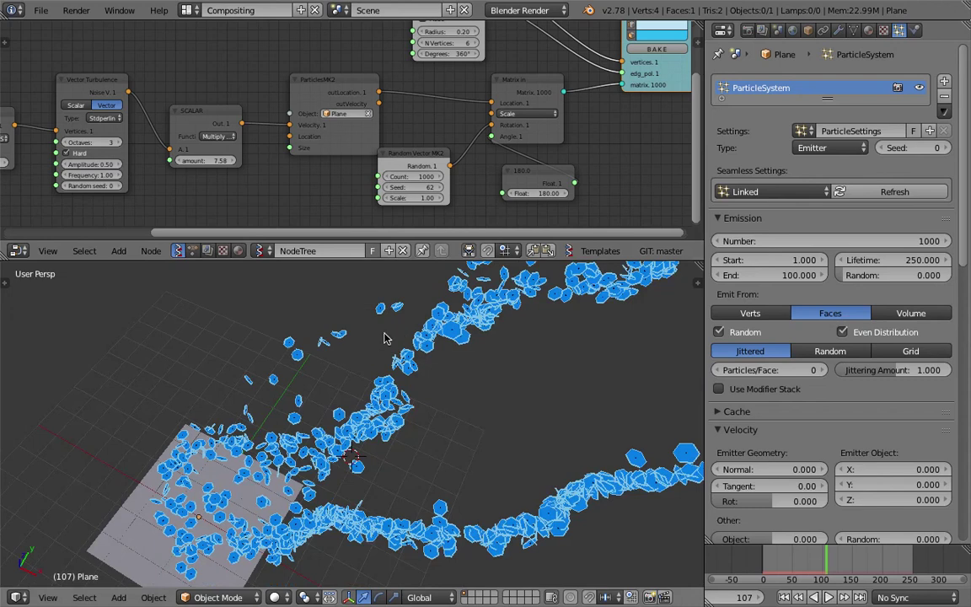